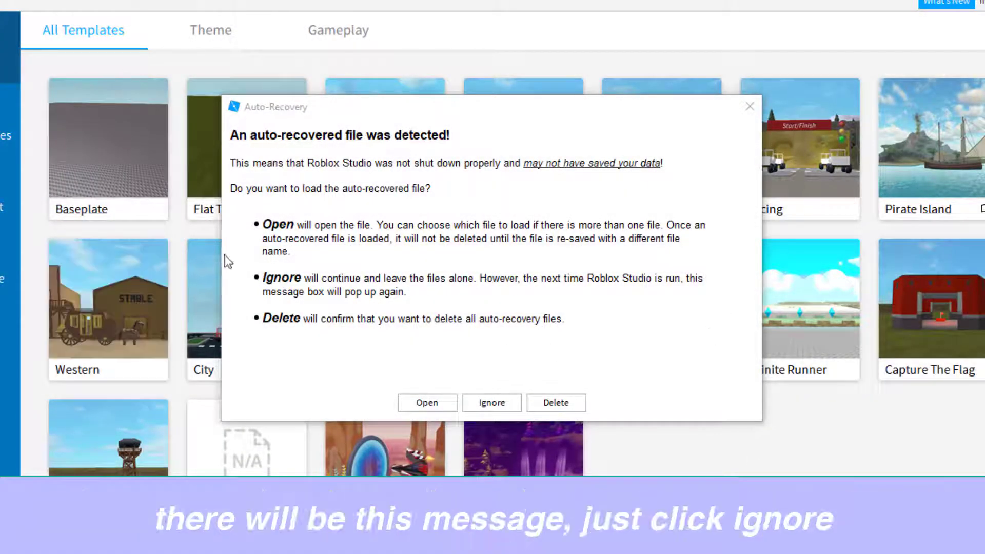
Step: Ignore the auto-recovered files and create a new place from the Baseplate template
{"action": "left_click", "coordinate": [493, 405]}
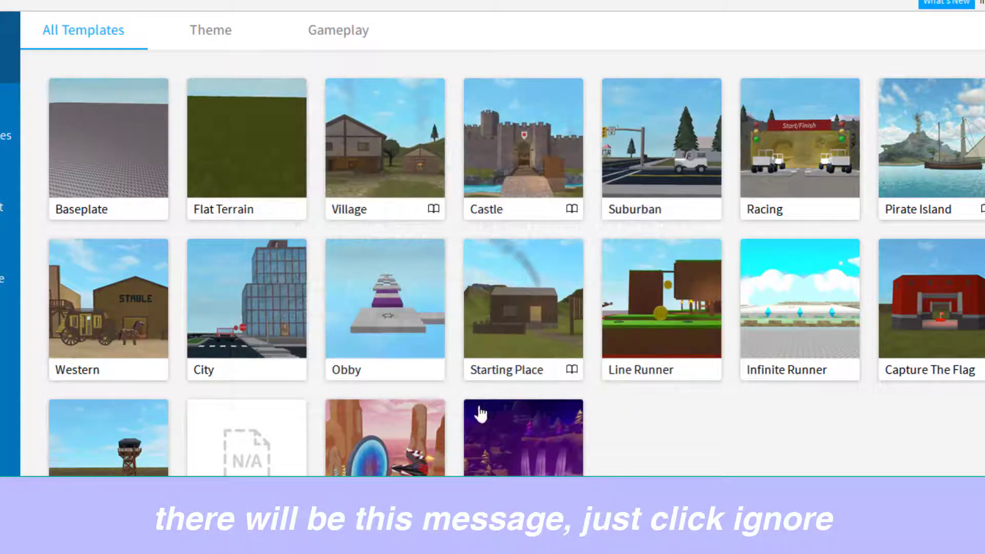
{"action": "left_click", "coordinate": [117, 147]}
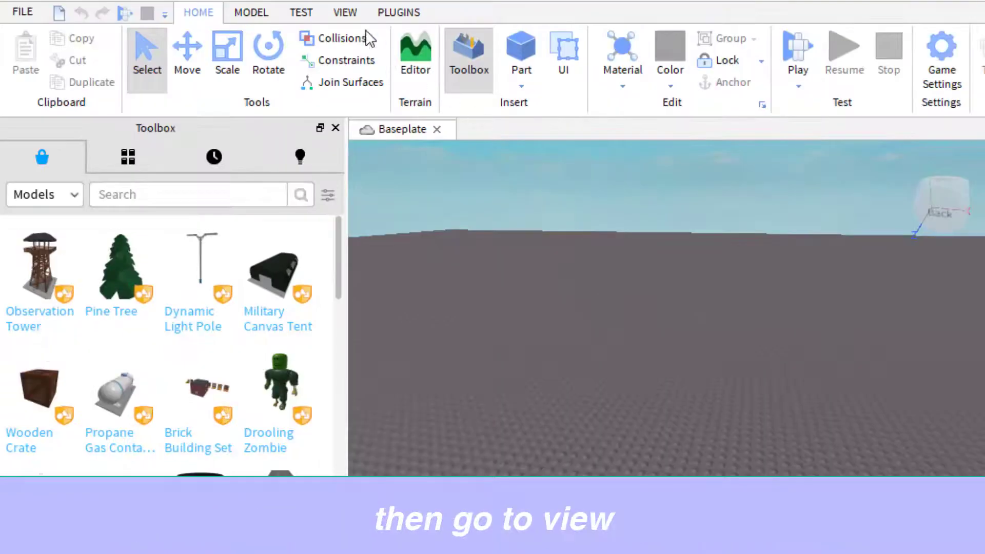
{"action": "left_click", "coordinate": [347, 12]}
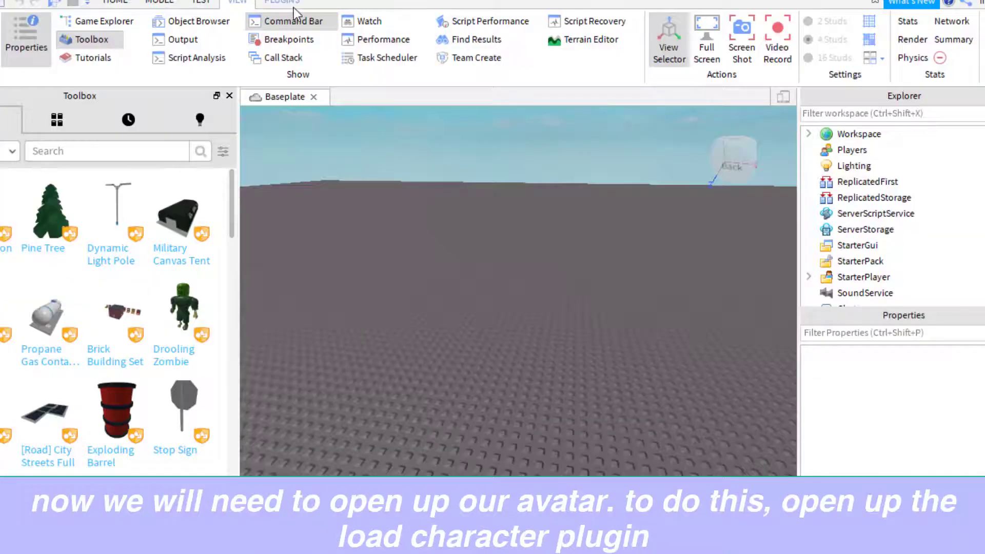
{"action": "left_click", "coordinate": [412, 20]}
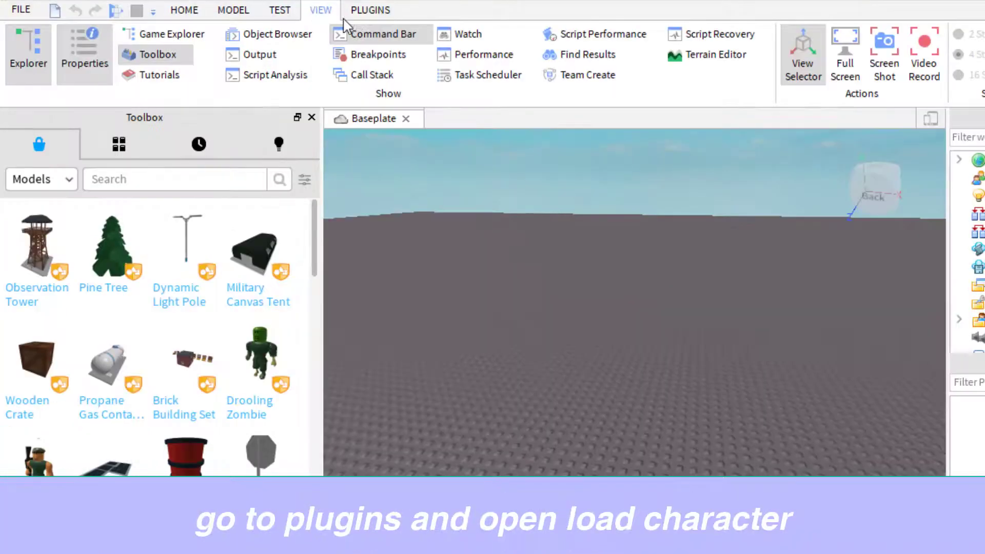
Step: Search the toolbox's plugins for "load character" and install the free Load Character Lite plugin
{"action": "left_click", "coordinate": [377, 16]}
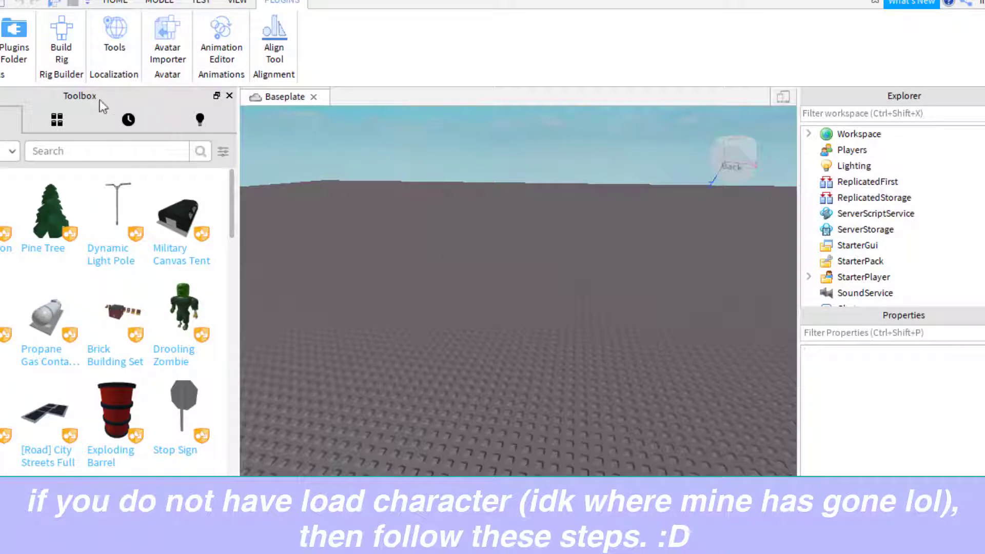
{"action": "left_click", "coordinate": [11, 151]}
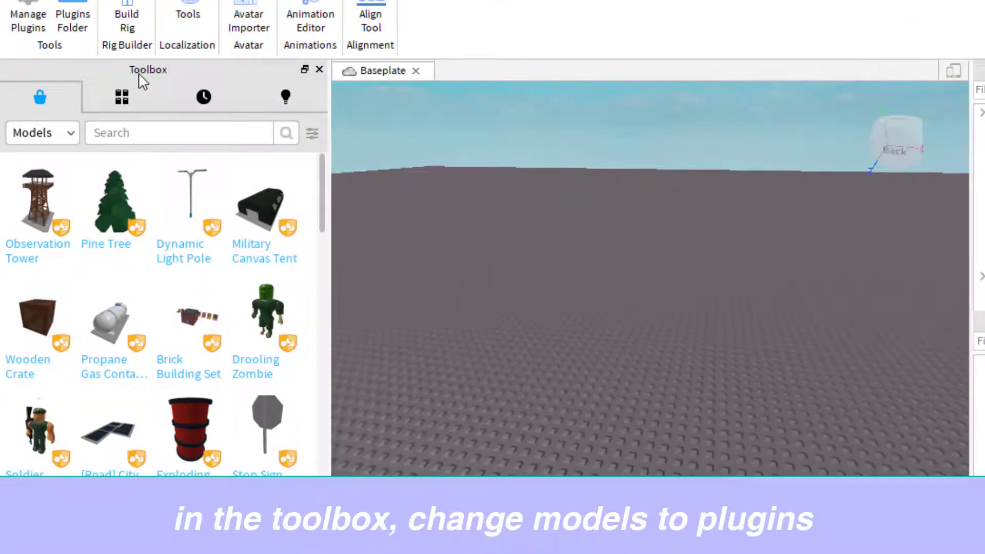
{"action": "left_click", "coordinate": [58, 132]}
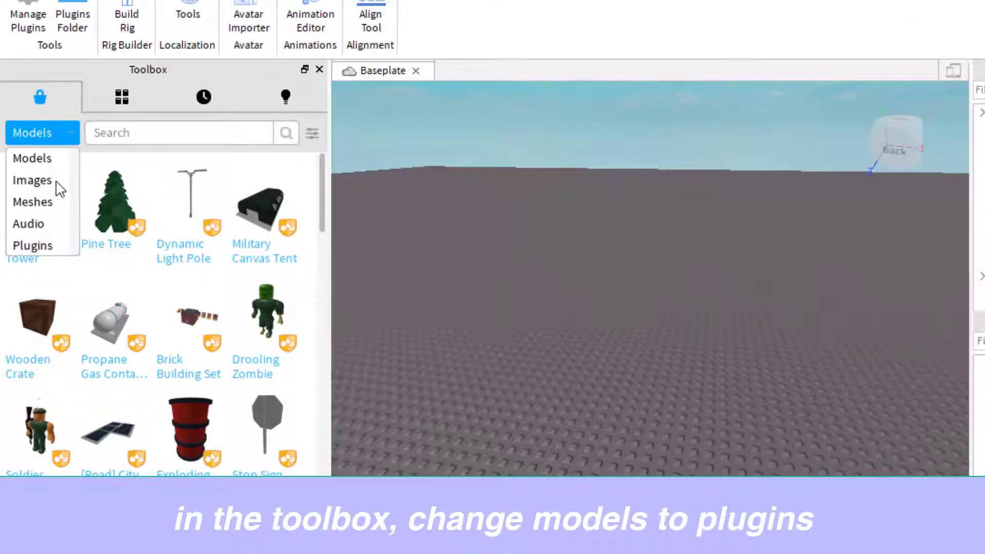
{"action": "left_click", "coordinate": [52, 248]}
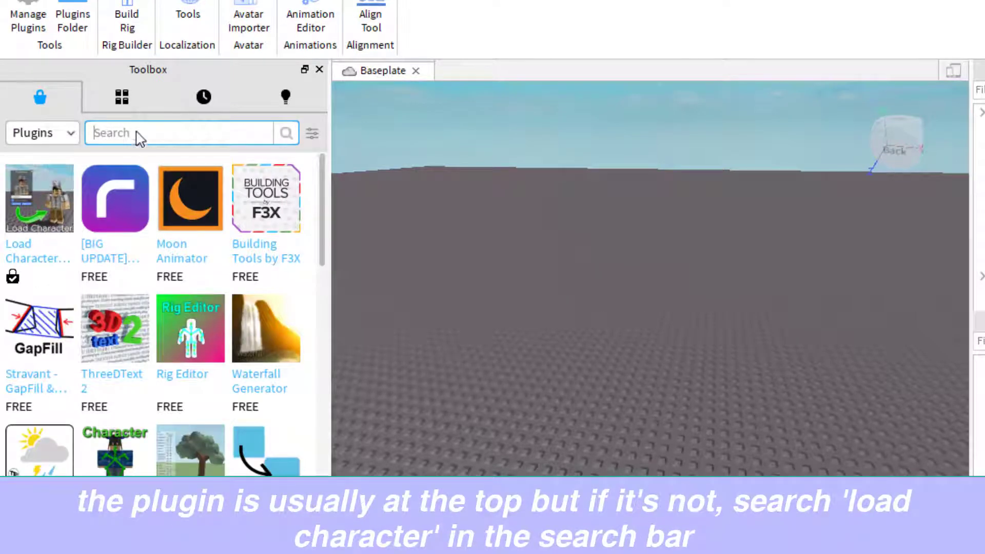
{"action": "type", "text": "load character"}
{"action": "key", "text": "Return"}
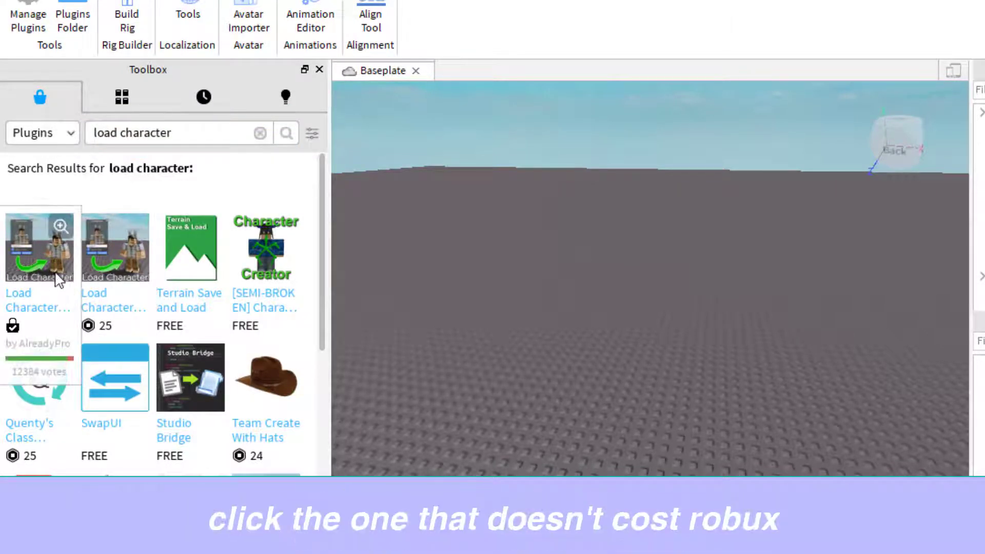
{"action": "left_click", "coordinate": [47, 287]}
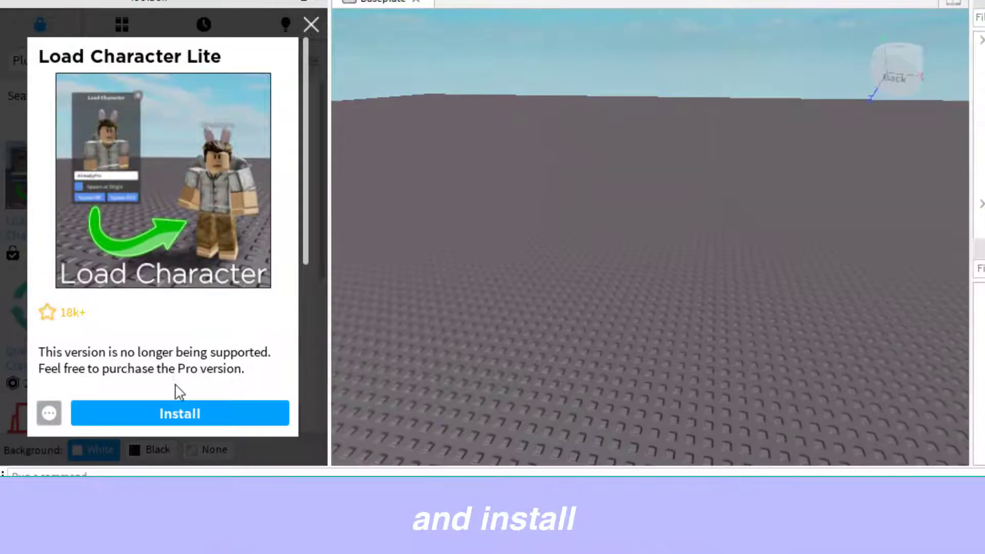
{"action": "left_click", "coordinate": [185, 414]}
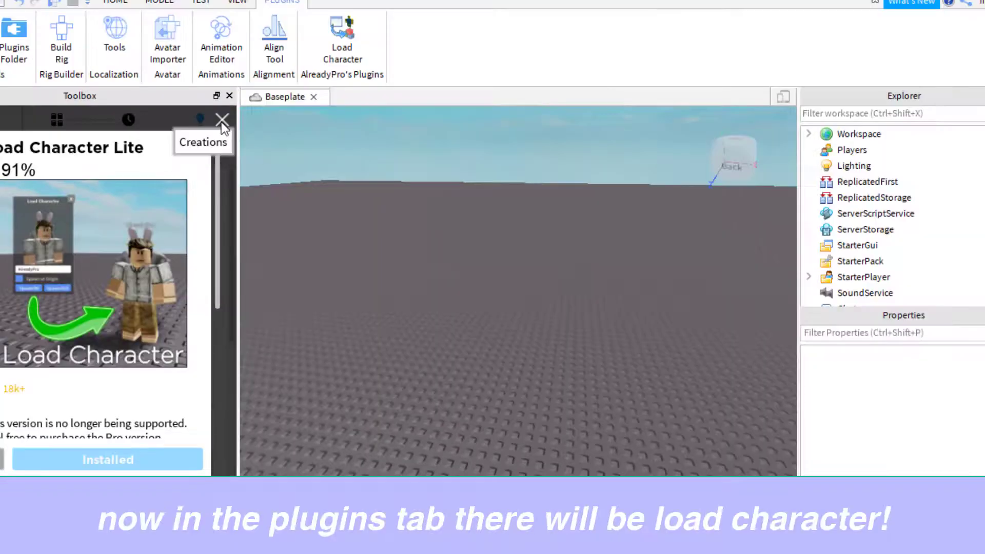
{"action": "left_click", "coordinate": [311, 24]}
Step: Spawn the avatar on the baseplate with the Load Character plugin by entering its username, and close the plugin window
{"action": "left_click", "coordinate": [347, 41]}
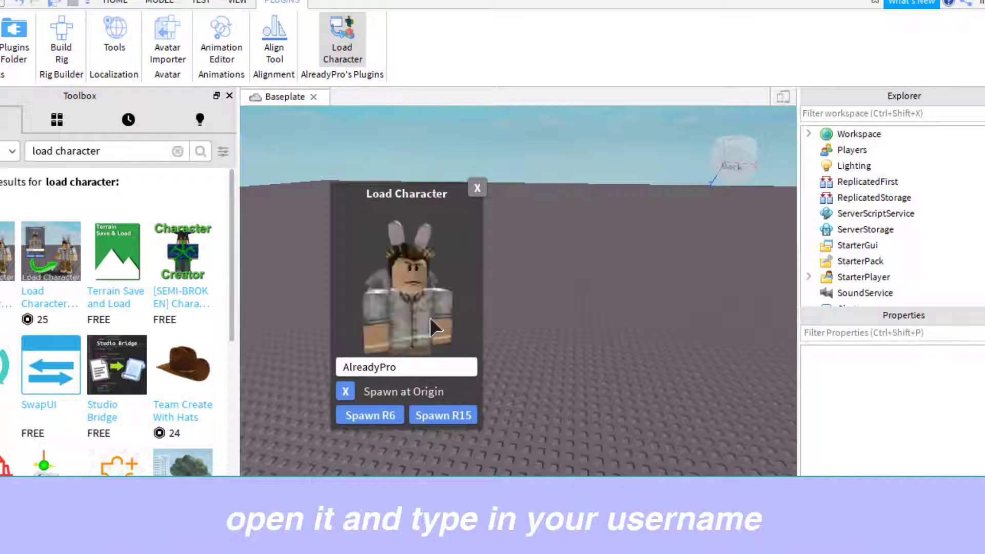
{"action": "double_click", "coordinate": [401, 368]}
{"action": "key", "text": "BackSpace"}
{"action": "type", "text": "iiidrxeams"}
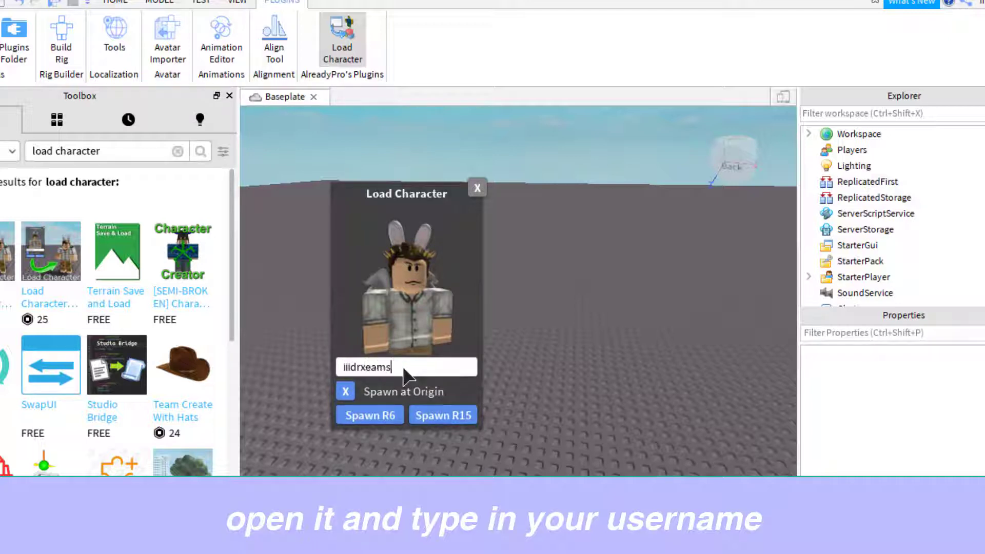
{"action": "key", "text": "Return"}
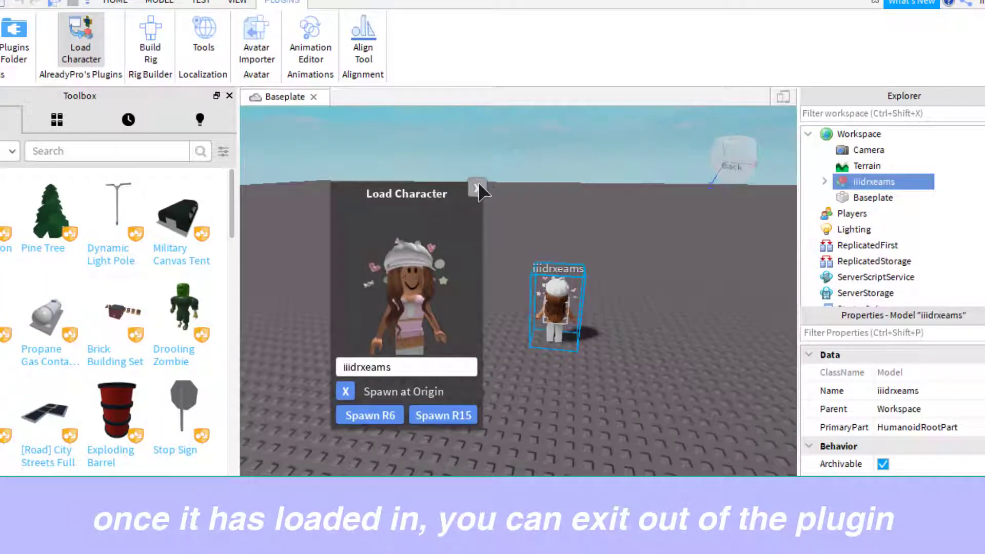
{"action": "left_click", "coordinate": [478, 186]}
{"action": "mouse_move", "coordinate": [511, 221]}
{"action": "right_mouse_down"}
{"action": "mouse_move", "coordinate": [486, 223]}
{"action": "mouse_move", "coordinate": [510, 220]}
{"action": "right_mouse_up"}
{"action": "key", "text": "q"}
{"action": "scroll", "coordinate": [511, 219], "scroll_direction": "up", "scroll_amount": 4}
{"action": "scroll", "coordinate": [510, 219], "scroll_direction": "down", "scroll_amount": 5}
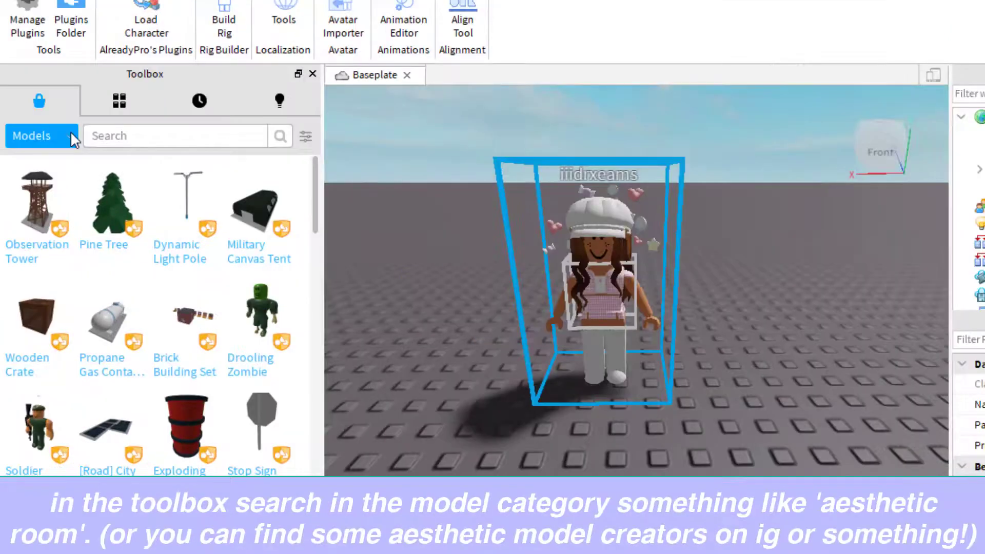
{"action": "left_click", "coordinate": [69, 134]}
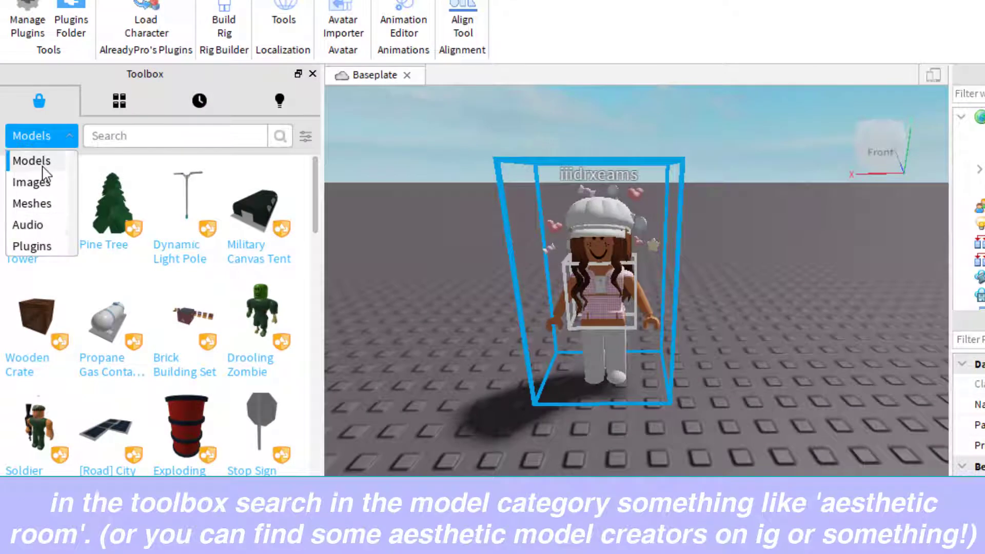
{"action": "left_click", "coordinate": [37, 161]}
{"action": "left_click", "coordinate": [153, 143]}
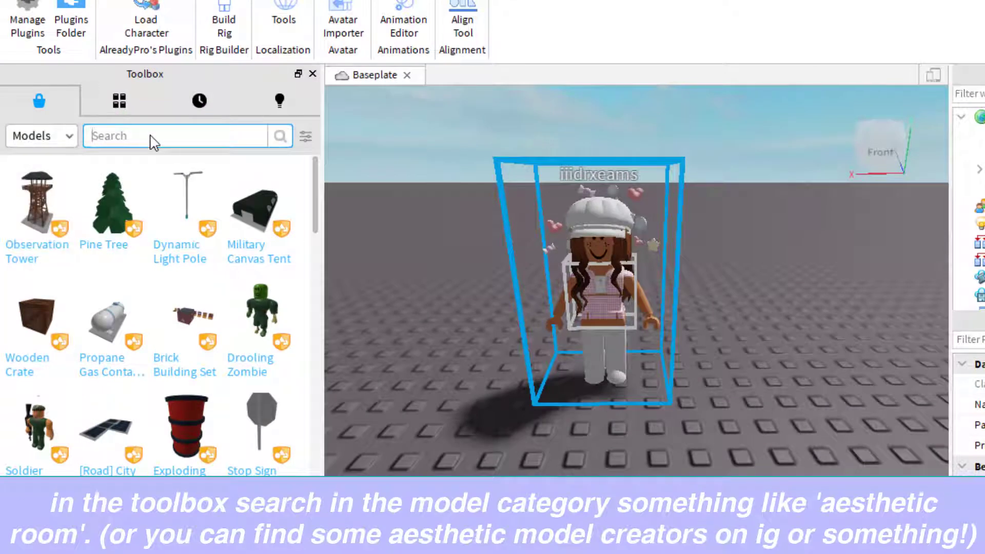
{"action": "type", "text": "aesthetic room"}
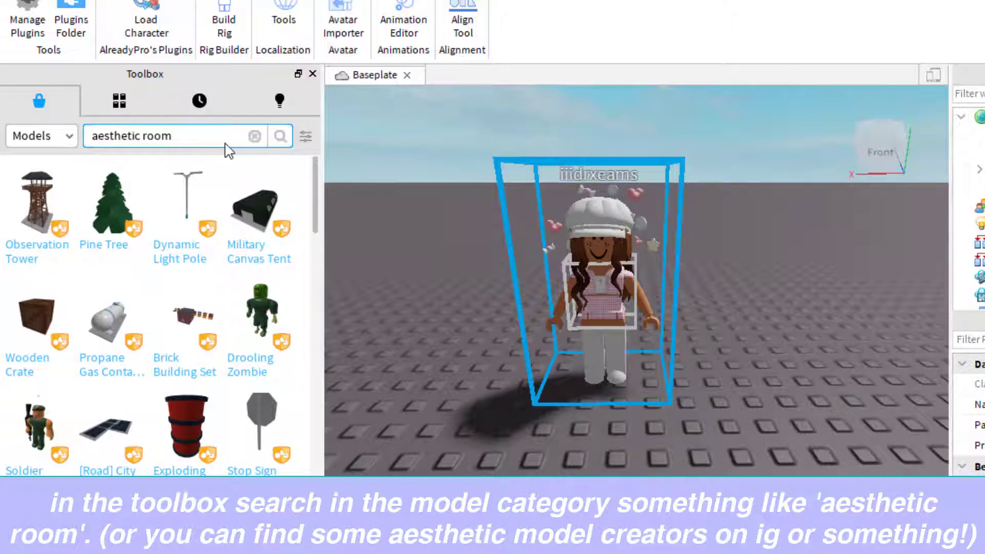
{"action": "key", "text": "ctrl+a"}
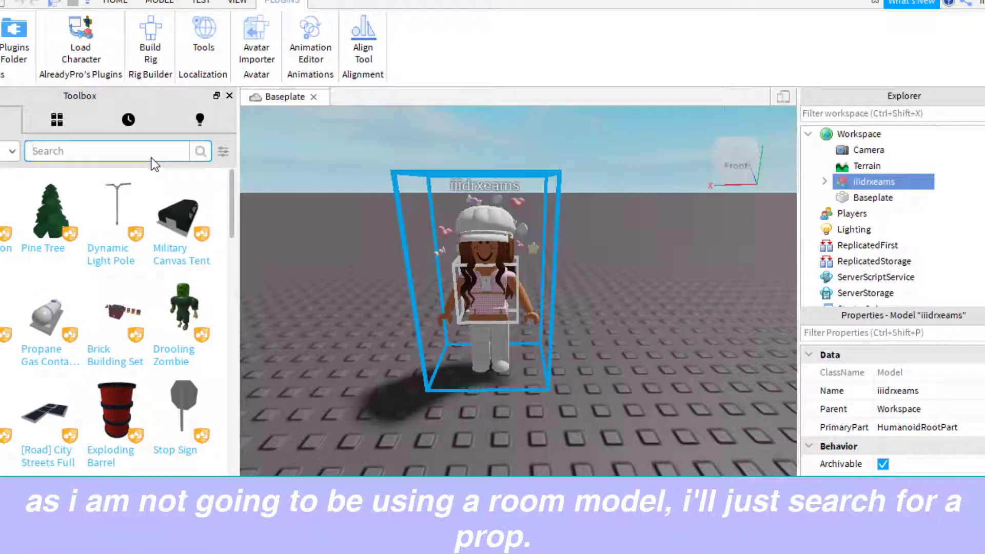
{"action": "type", "text": "what prop?"}
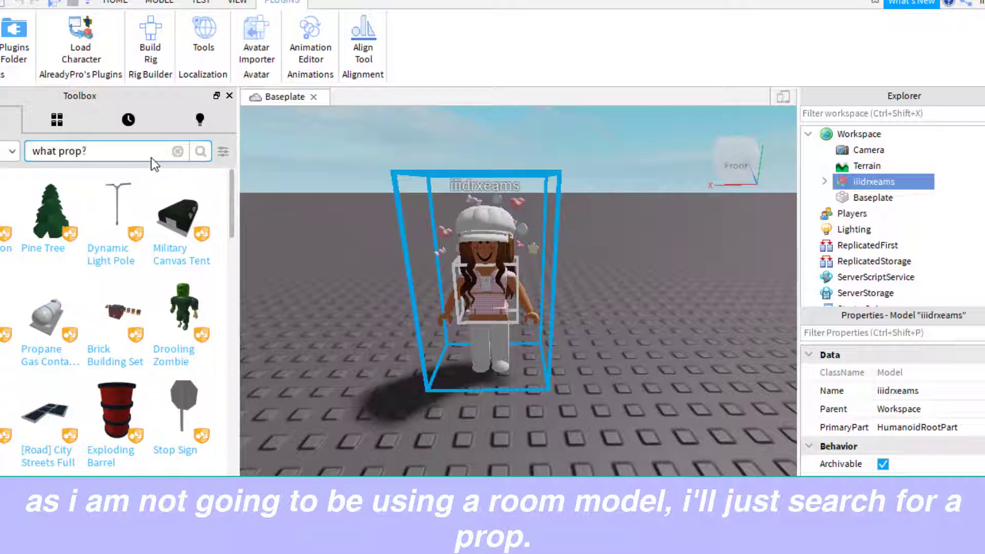
{"action": "key", "text": "ctrl+a"}
{"action": "key", "text": "BackSpace"}
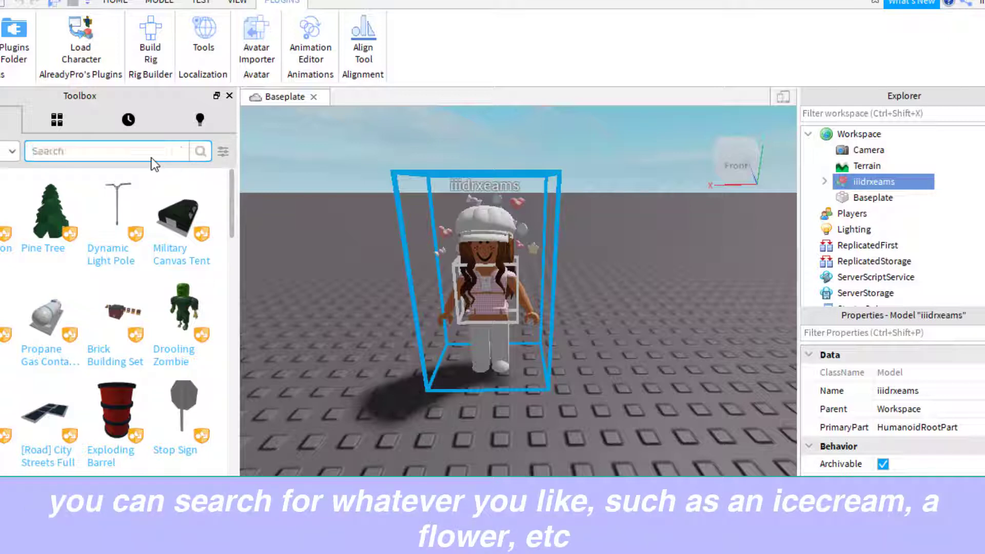
Step: Search the toolbox's models for "ice cream" and look through the results for a suitable prop
{"action": "type", "text": "ice cream"}
{"action": "key", "text": "Return"}
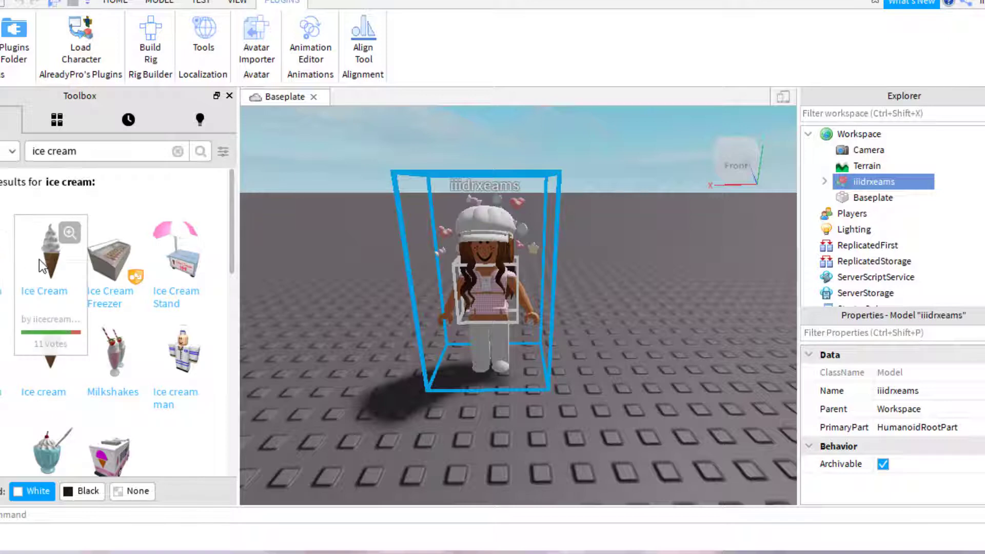
{"action": "scroll", "coordinate": [168, 358], "scroll_direction": "down", "scroll_amount": 2}
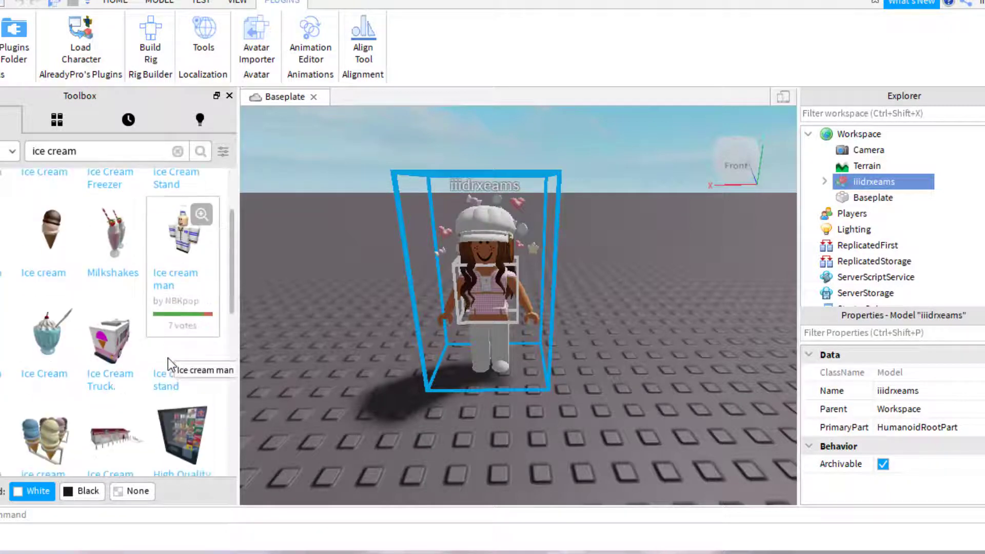
{"action": "scroll", "coordinate": [168, 358], "scroll_direction": "down", "scroll_amount": 2}
{"action": "scroll", "coordinate": [2, 325], "scroll_direction": "up", "scroll_amount": 4}
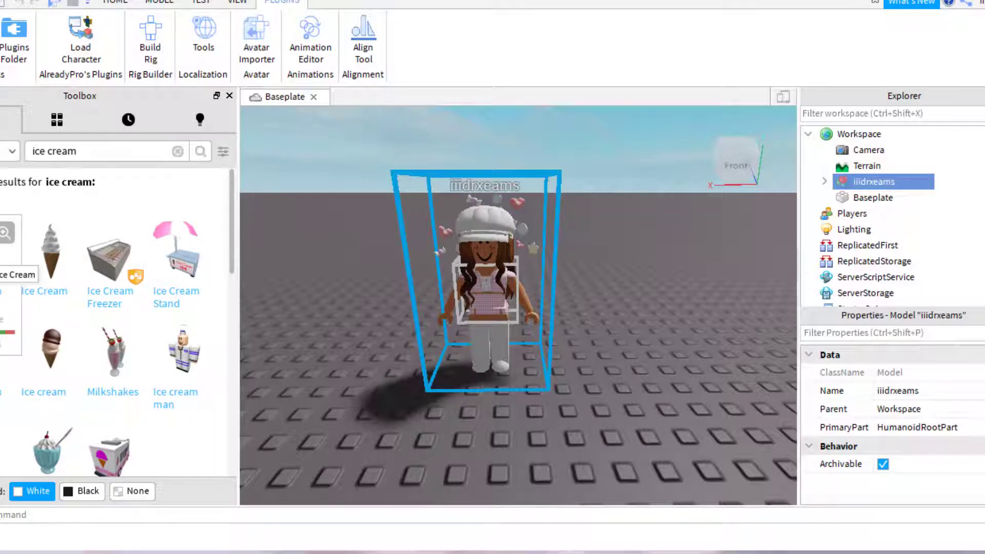
{"action": "left_click_drag", "start_coordinate": [421, 320], "coordinate": [441, 396]}
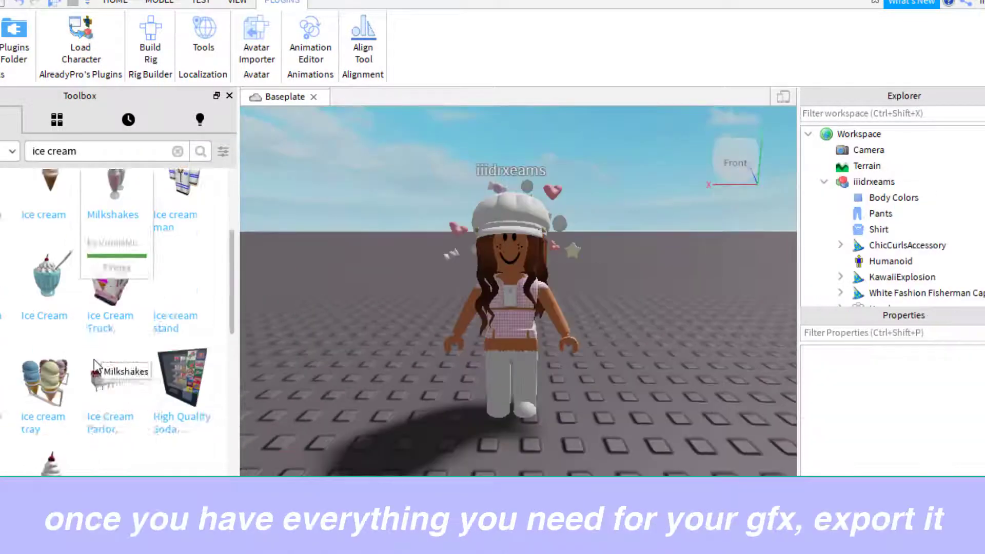
{"action": "scroll", "coordinate": [94, 359], "scroll_direction": "down", "scroll_amount": 3}
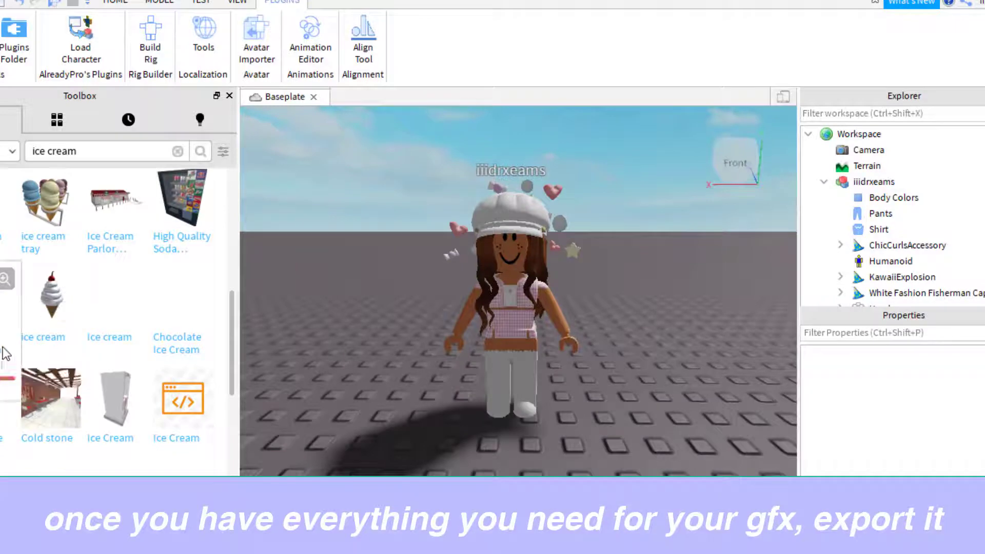
{"action": "scroll", "coordinate": [31, 334], "scroll_direction": "down", "scroll_amount": 3}
{"action": "mouse_move", "coordinate": [112, 297]}
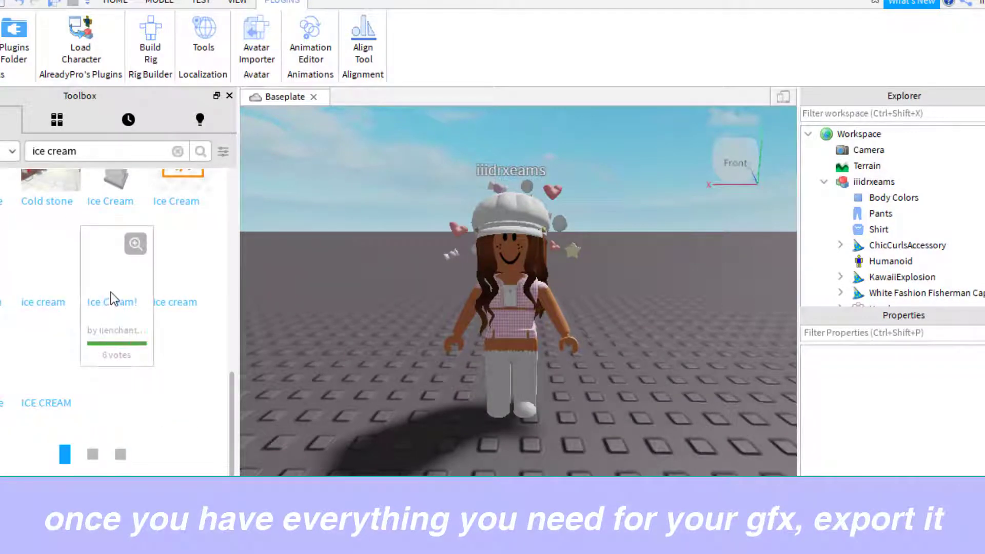
{"action": "scroll", "coordinate": [113, 297], "scroll_direction": "up", "scroll_amount": 5}
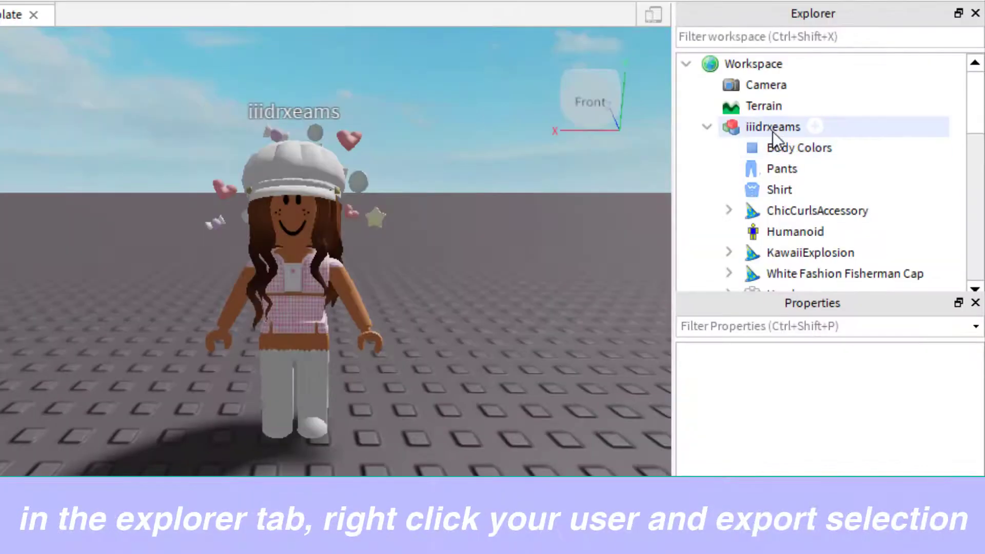
Step: Export the avatar model from the workspace with Export Selection, replacing the suggested file name
{"action": "right_click", "coordinate": [772, 128]}
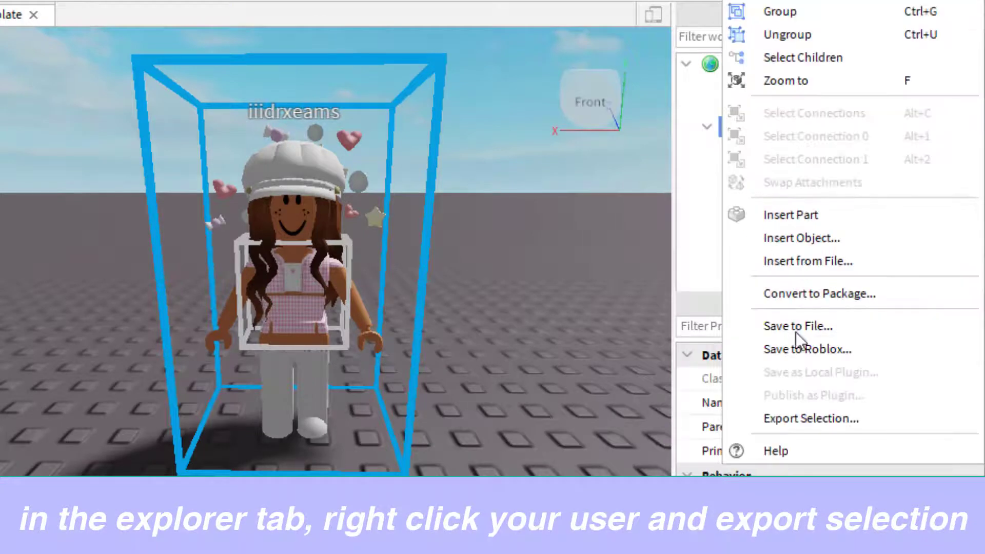
{"action": "left_click", "coordinate": [798, 419]}
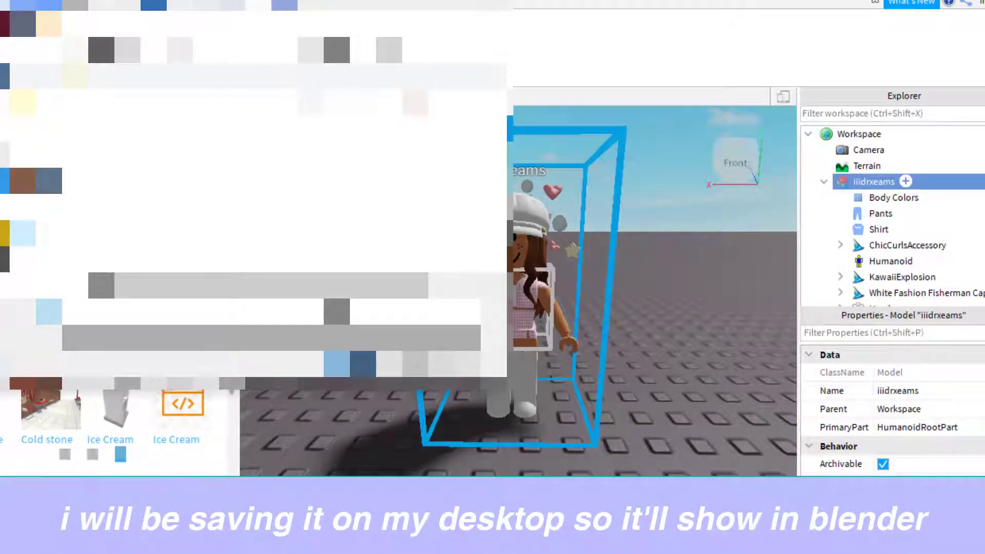
{"action": "type", "text": "a"}
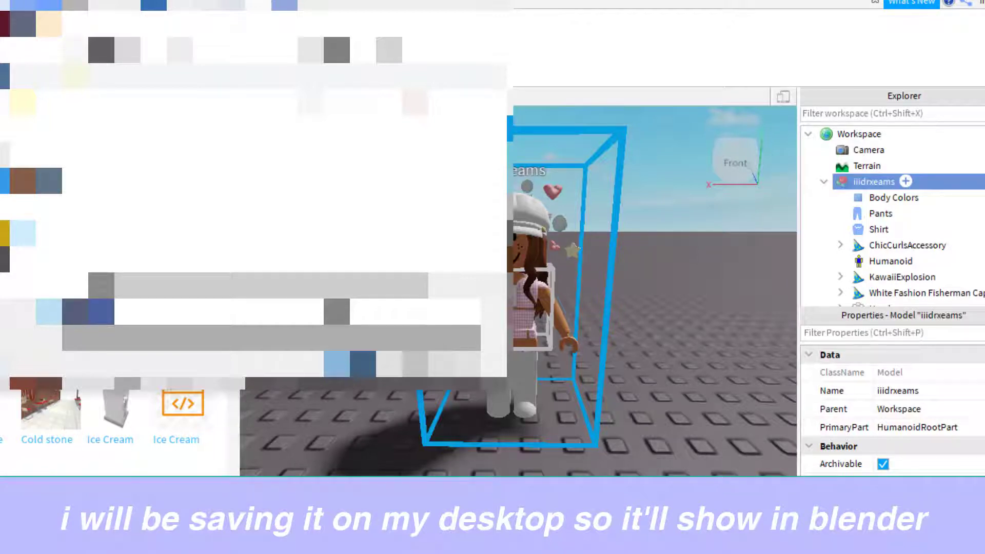
{"action": "key", "text": "BackSpace"}
{"action": "key", "text": "BackSpace"}
{"action": "key", "text": "BackSpace"}
{"action": "key", "text": "BackSpace"}
{"action": "key", "text": "BackSpace"}
{"action": "key", "text": "BackSpace"}
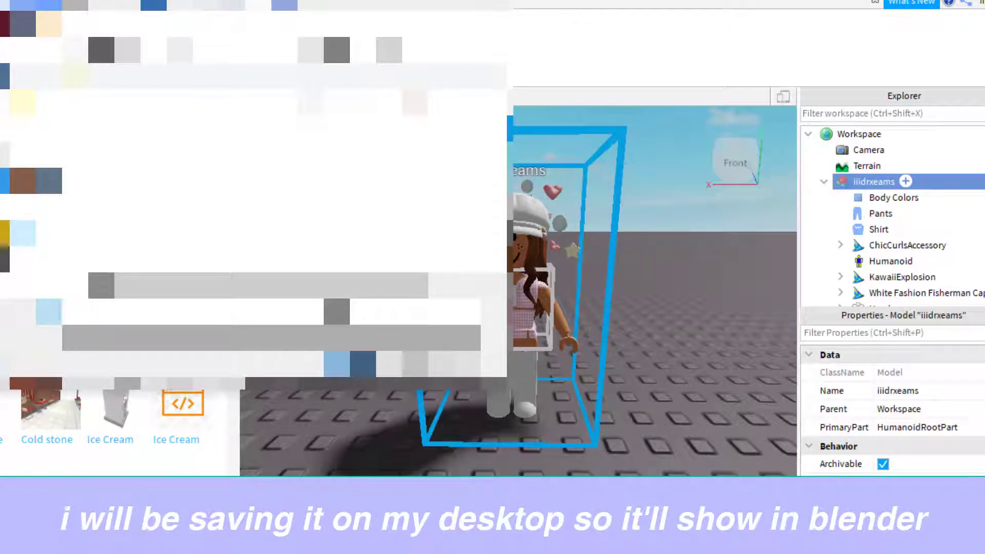
{"action": "type", "text": "am"}
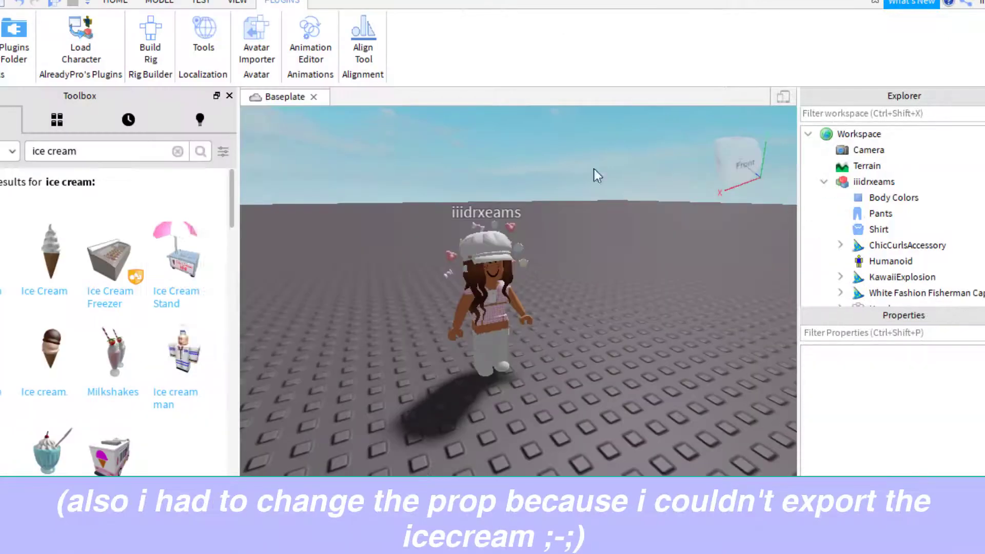
Step: Replace the prop search in the toolbox's models with "flower"
{"action": "left_click", "coordinate": [179, 152]}
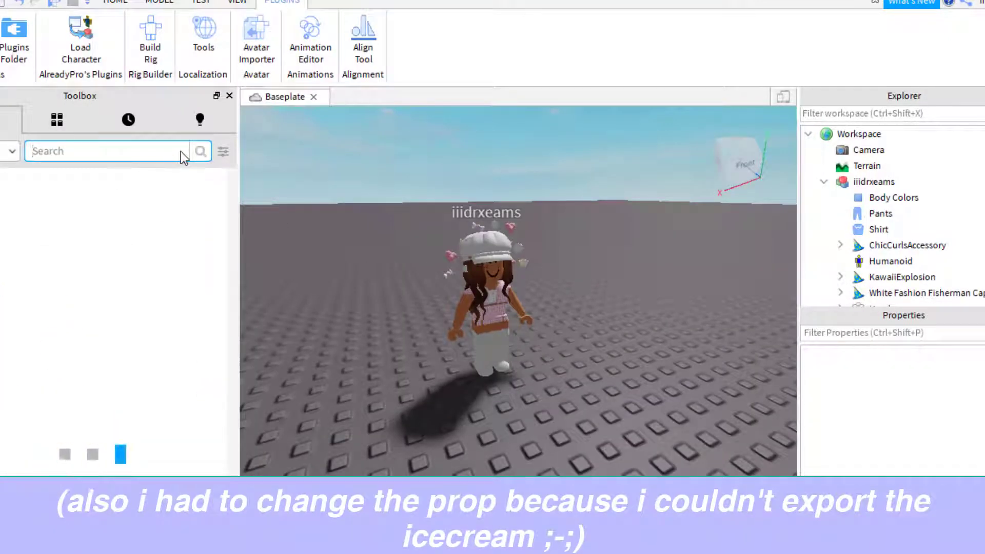
{"action": "type", "text": "flower"}
{"action": "key", "text": "Return"}
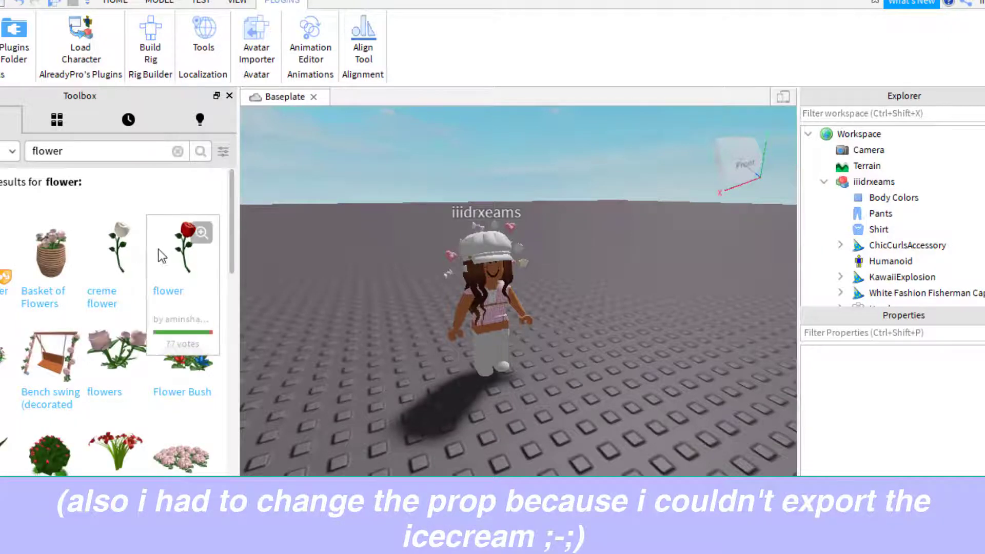
Step: Place the red flower model beside the avatar and export it with Export Selection as "red rose"
{"action": "left_click_drag", "start_coordinate": [187, 249], "coordinate": [455, 383]}
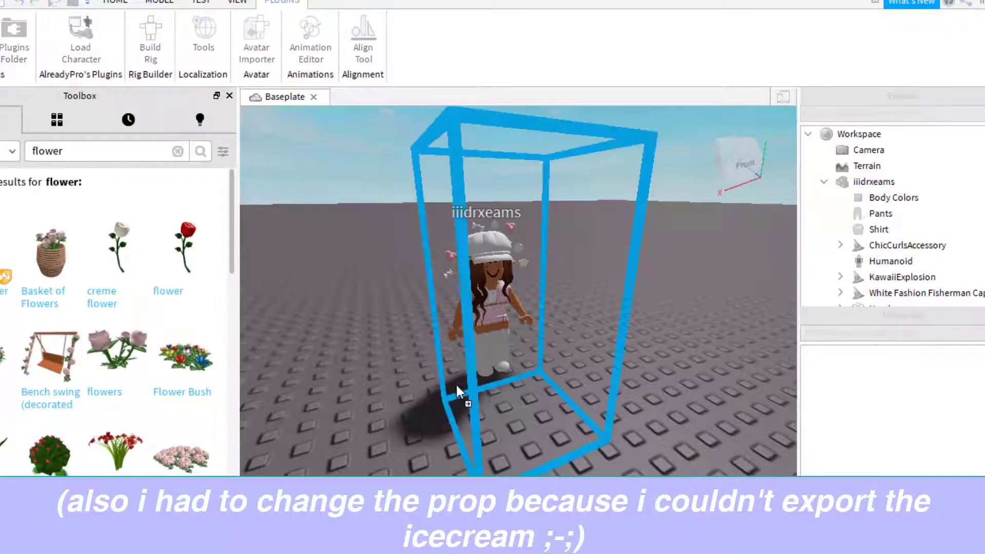
{"action": "right_click", "coordinate": [864, 292]}
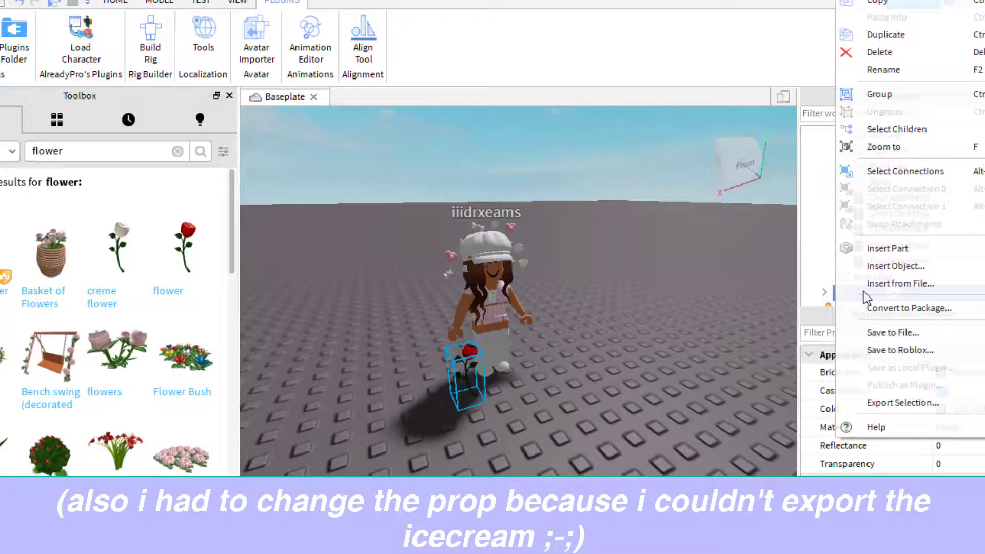
{"action": "left_click", "coordinate": [882, 404]}
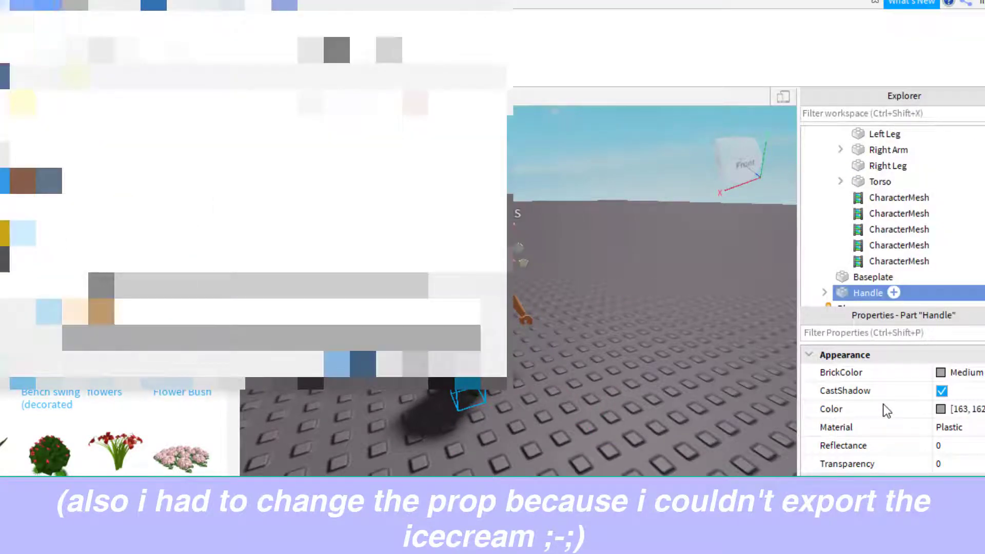
{"action": "key", "text": "Return"}
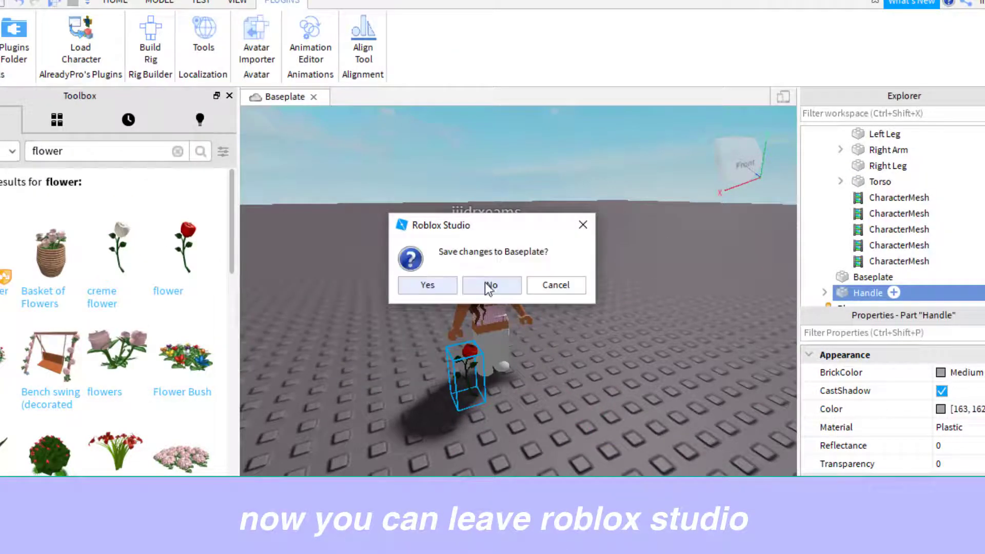
Step: Close Roblox Studio without saving the baseplate, and open the Default Blender file from the Rig folder
{"action": "left_click", "coordinate": [493, 283]}
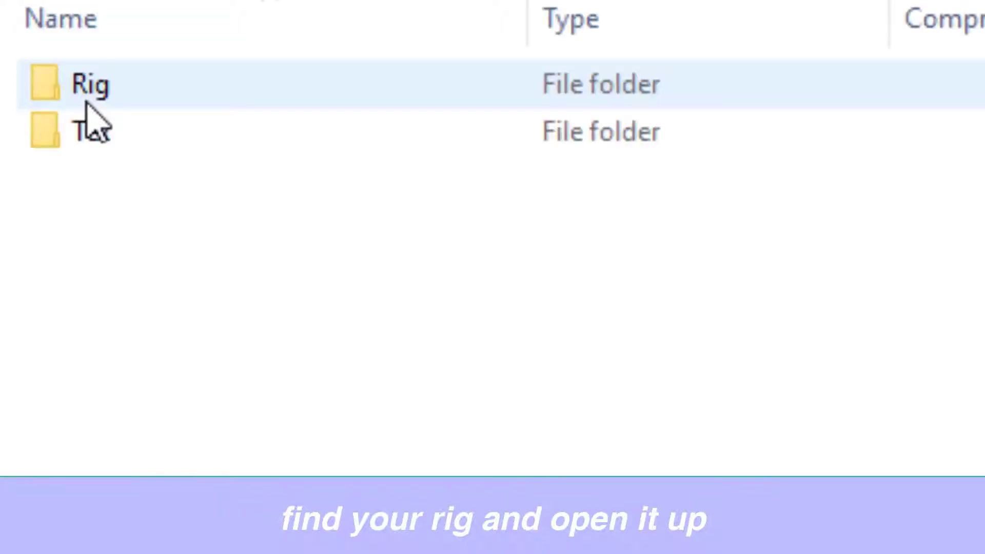
{"action": "double_click", "coordinate": [97, 92]}
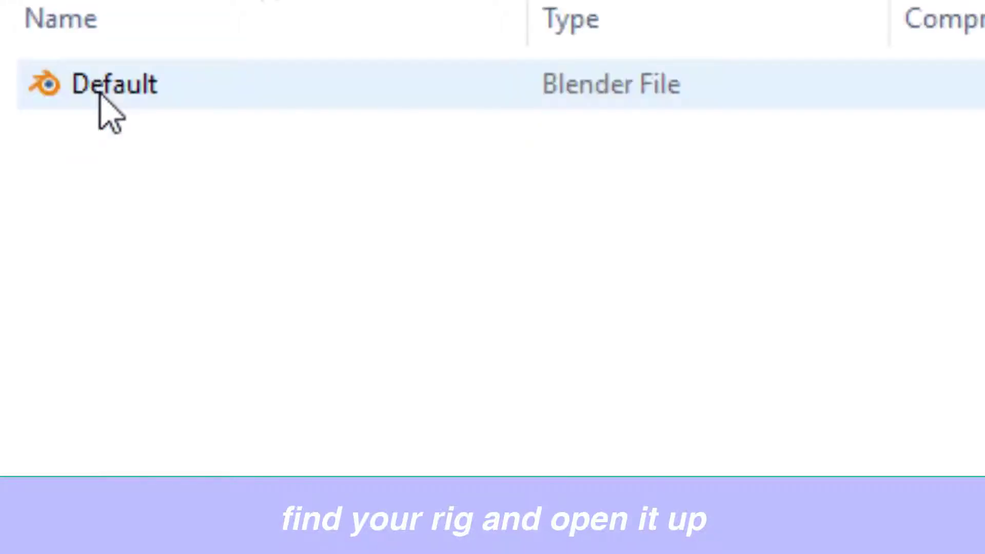
{"action": "left_click", "coordinate": [57, 98]}
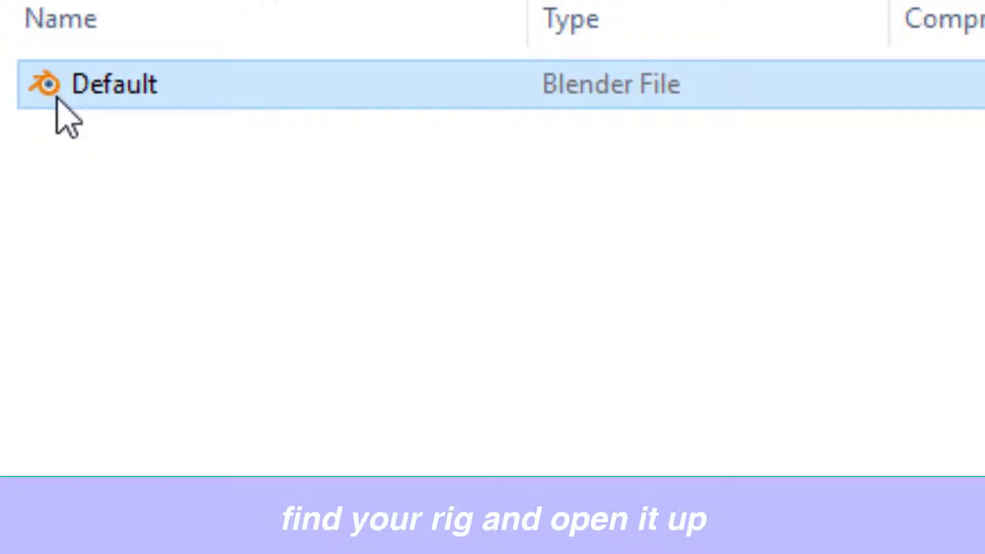
{"action": "double_click", "coordinate": [57, 98]}
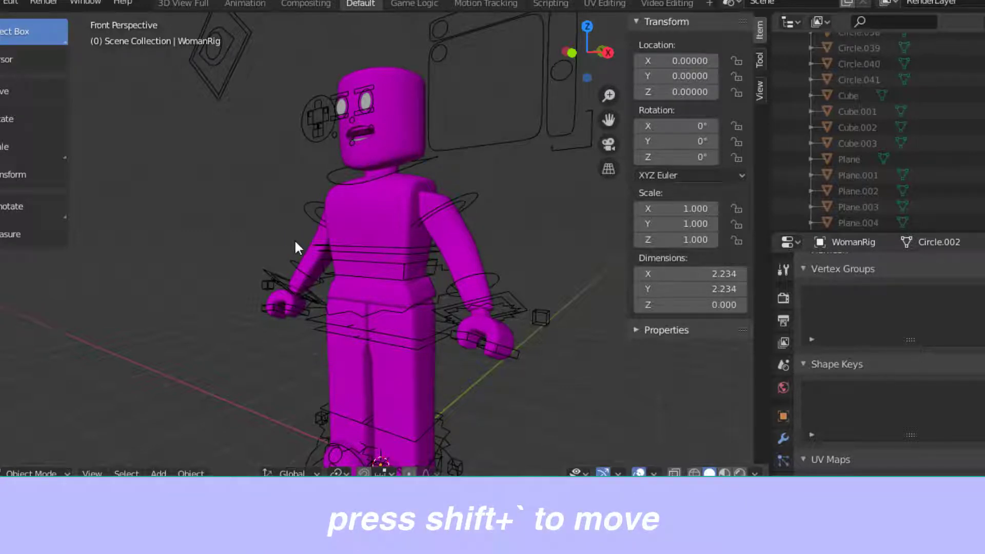
Step: Examine the woman rig from different distances and angles with walk navigation
{"action": "key", "text": "shift+grave"}
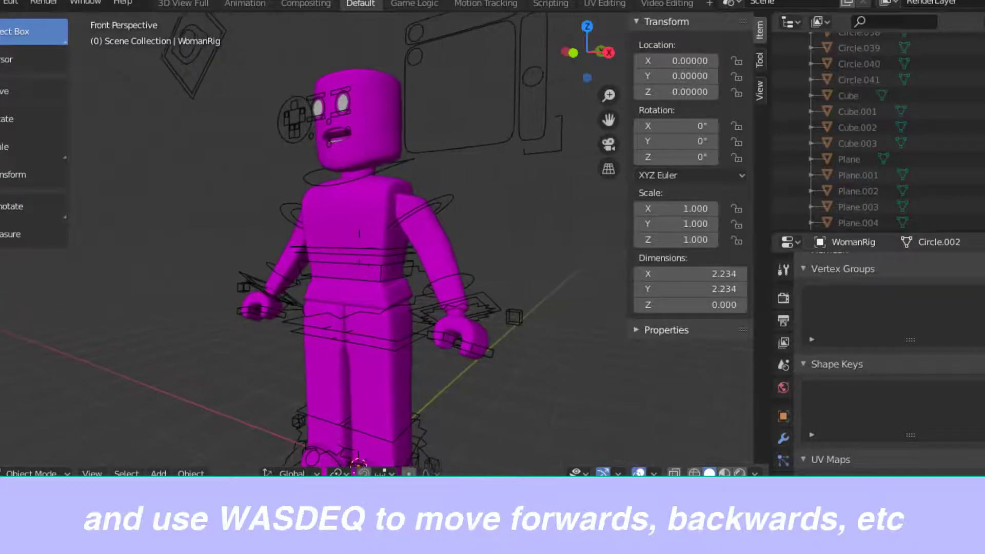
{"action": "key", "text": "w"}
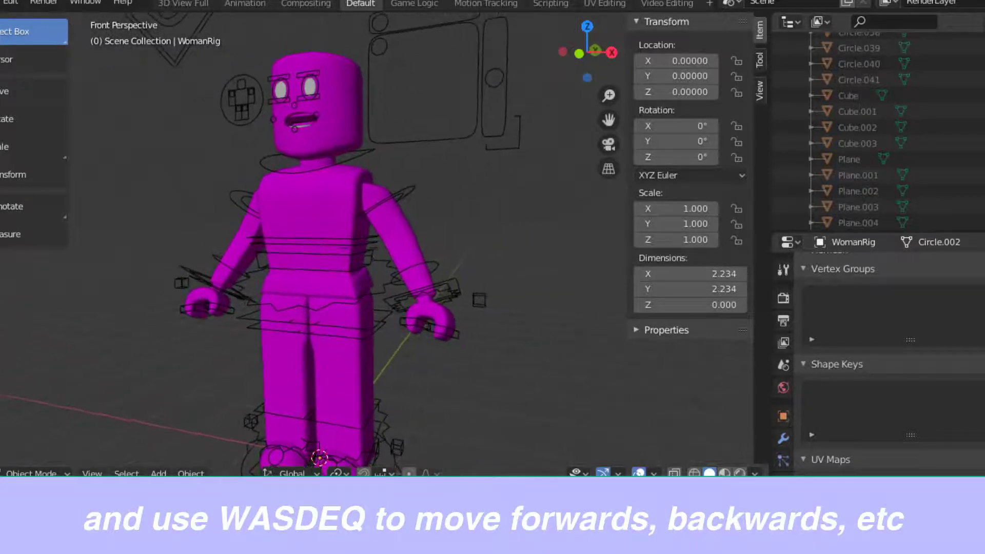
{"action": "key", "text": "s"}
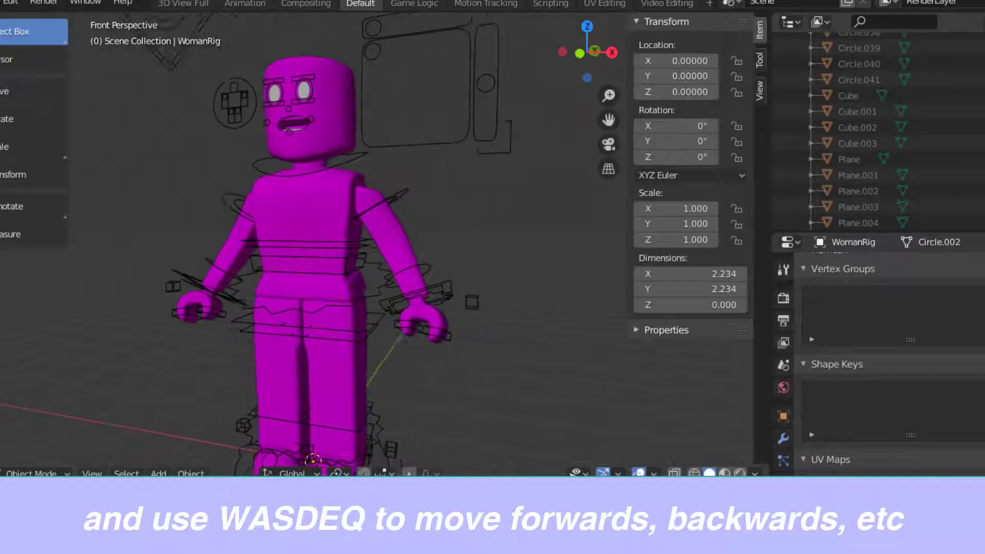
{"action": "key", "text": "q"}
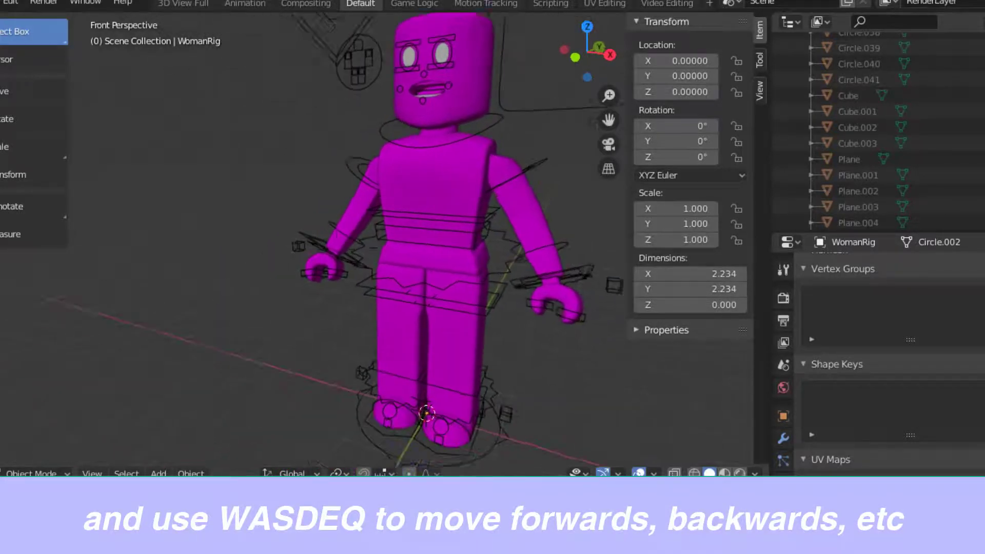
{"action": "key", "text": "w"}
{"action": "key", "text": "s"}
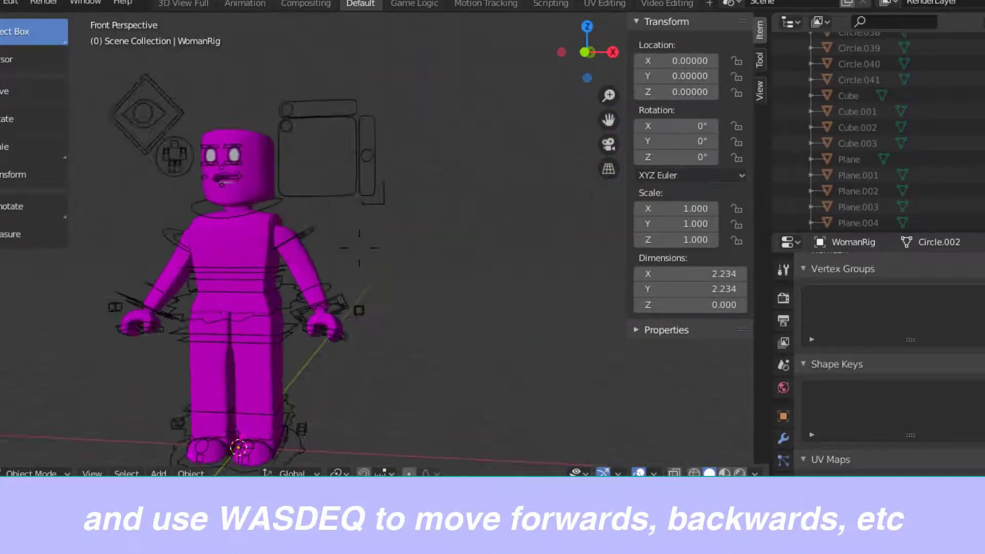
{"action": "key", "text": "w"}
{"action": "key", "text": "e"}
{"action": "key", "text": "s"}
{"action": "key", "text": "q"}
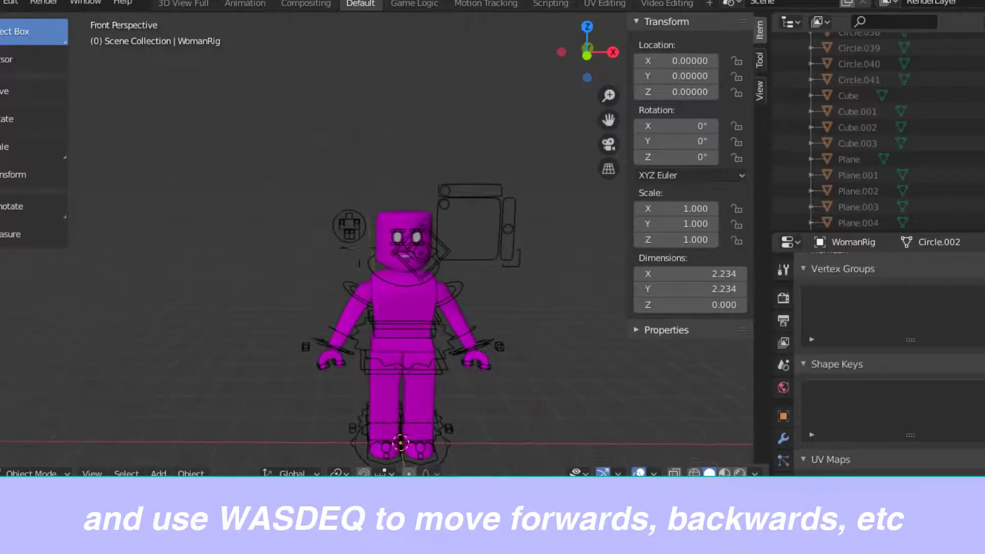
{"action": "key", "text": "w"}
{"action": "key", "text": "a"}
{"action": "key", "text": "w"}
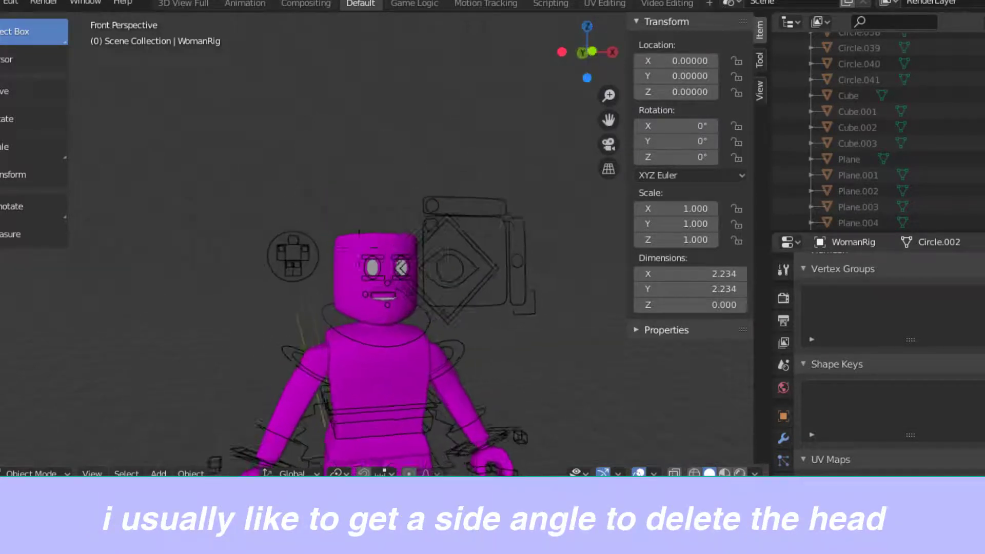
Step: Delete the rig's head together with its facial features and the face control shapes around it
{"action": "key", "text": "e"}
{"action": "key", "text": "q"}
{"action": "key", "text": "q"}
{"action": "key", "text": "d"}
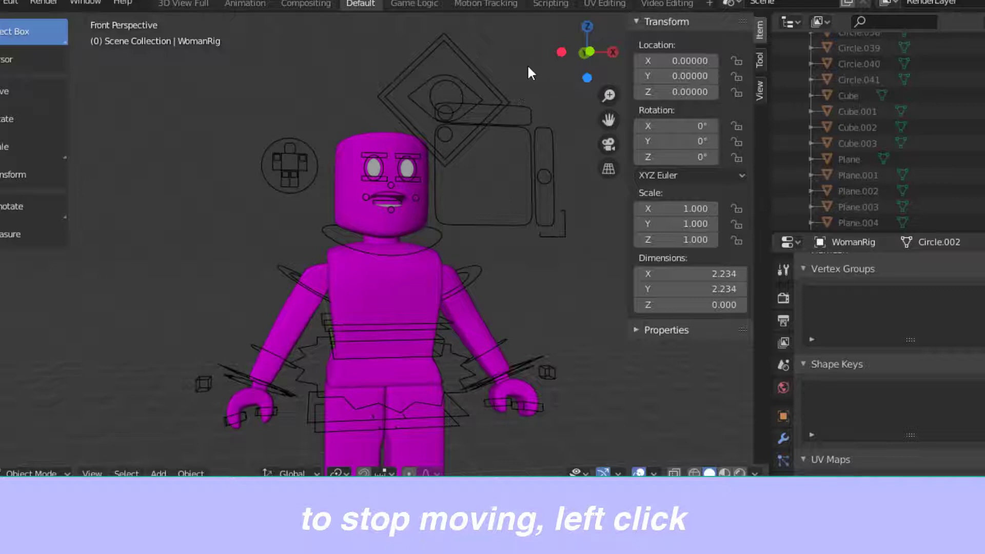
{"action": "left_click_drag", "start_coordinate": [505, 51], "coordinate": [226, 219]}
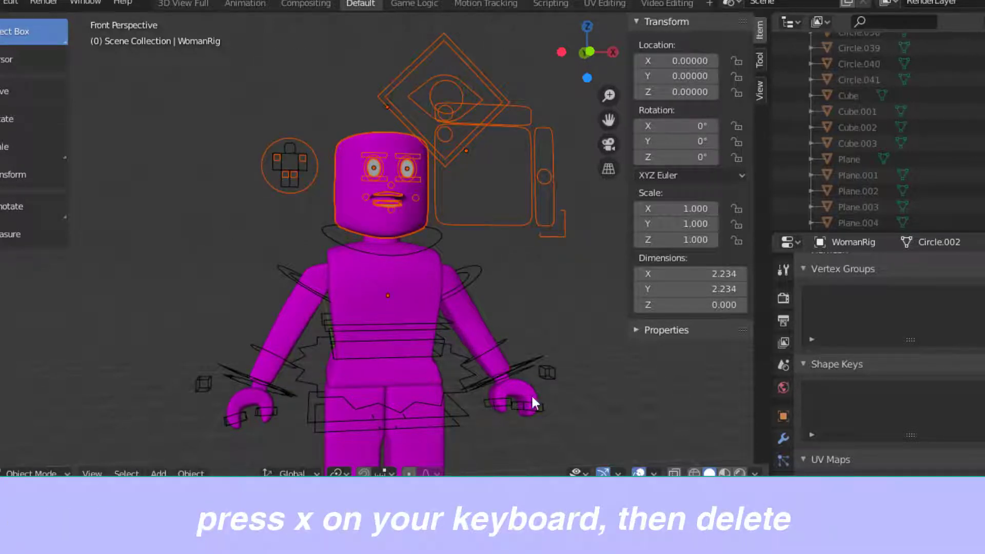
{"action": "key", "text": "x"}
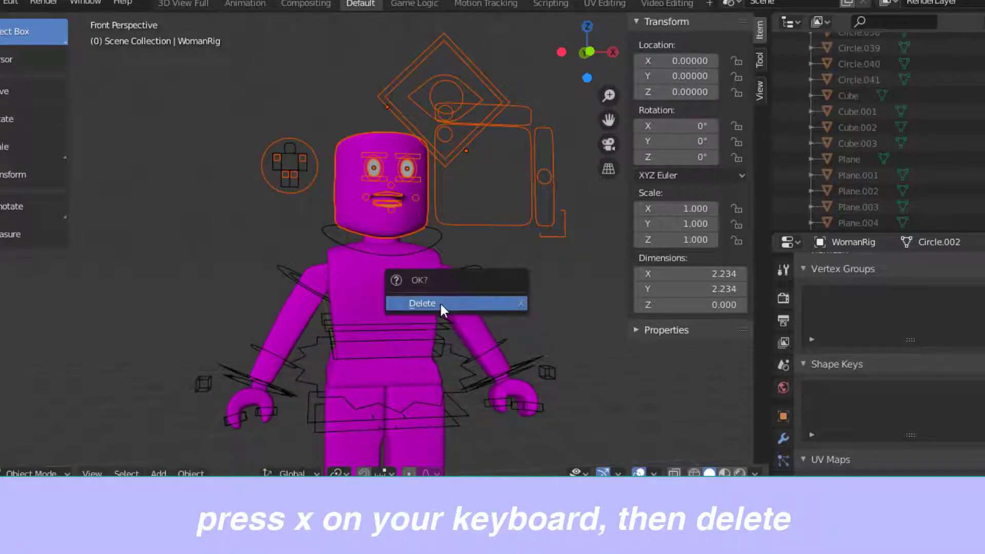
{"action": "left_click", "coordinate": [414, 303]}
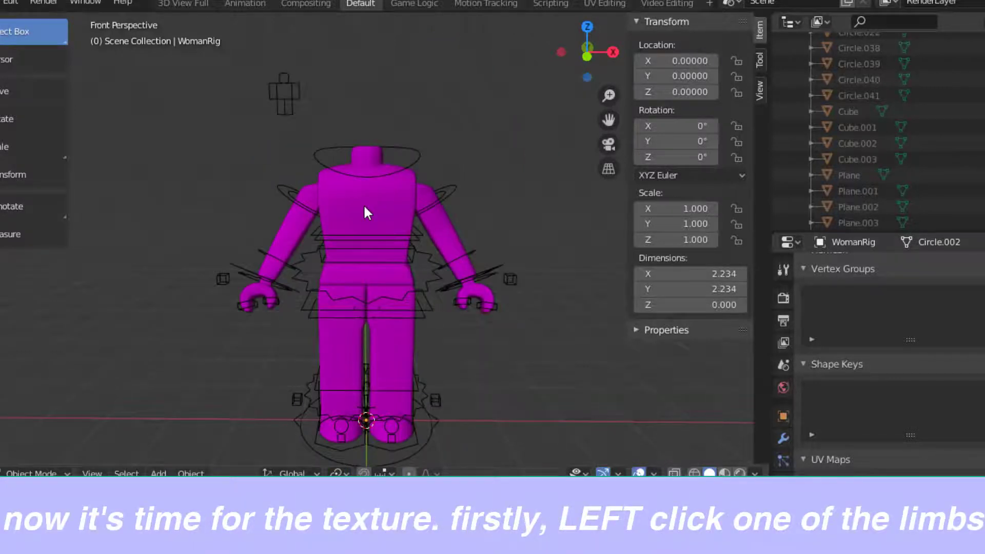
Step: Select the rig's torso, split the 3D viewport horizontally, and change the upper area to the Shader Editor
{"action": "left_click", "coordinate": [345, 213]}
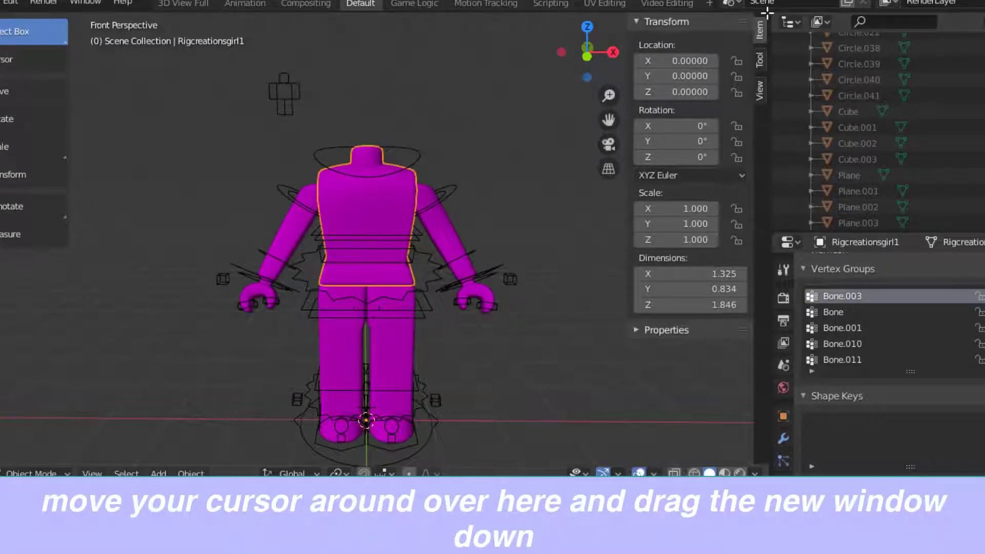
{"action": "left_click_drag", "start_coordinate": [767, 119], "coordinate": [760, 317]}
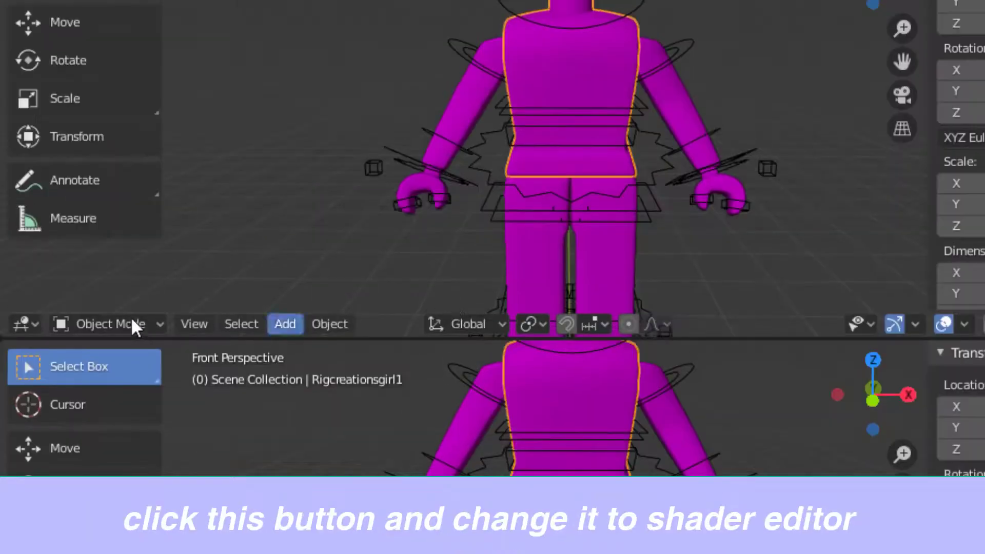
{"action": "left_click", "coordinate": [20, 324]}
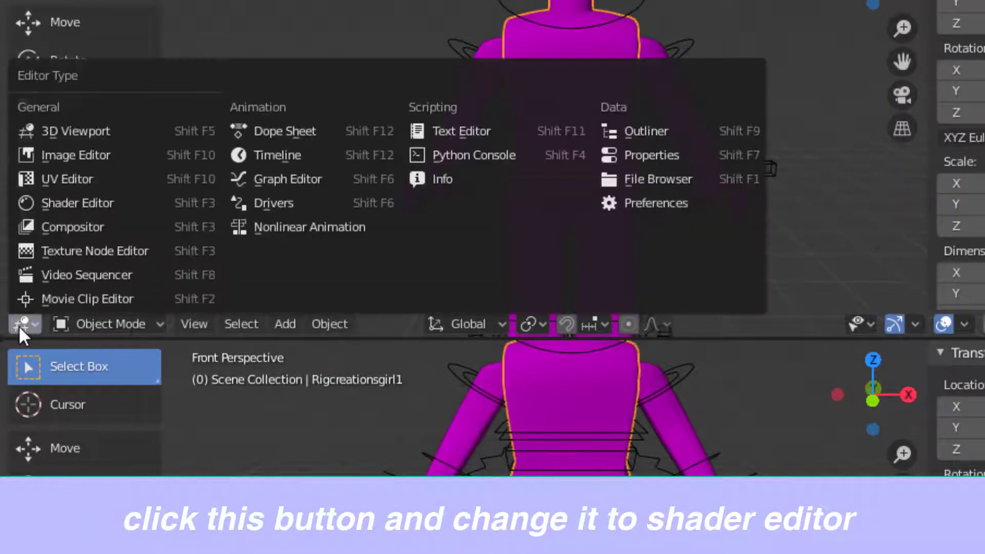
{"action": "left_click", "coordinate": [60, 203]}
Step: Load the avatar's exported texture PNG into the rig material's Texture node, and close the extra Shader Editor area
{"action": "scroll", "coordinate": [424, 110], "scroll_direction": "up", "scroll_amount": 8}
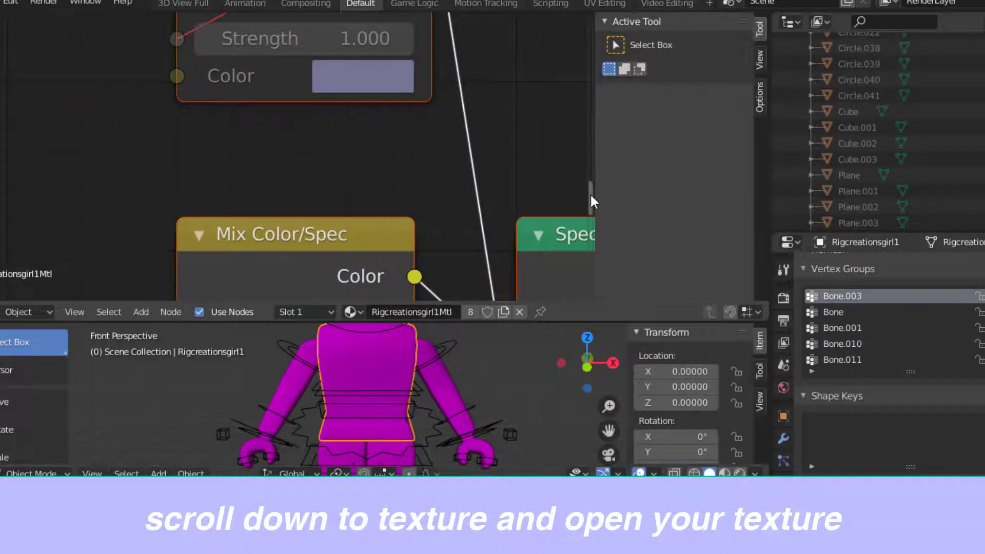
{"action": "left_click_drag", "start_coordinate": [589, 193], "coordinate": [585, 119]}
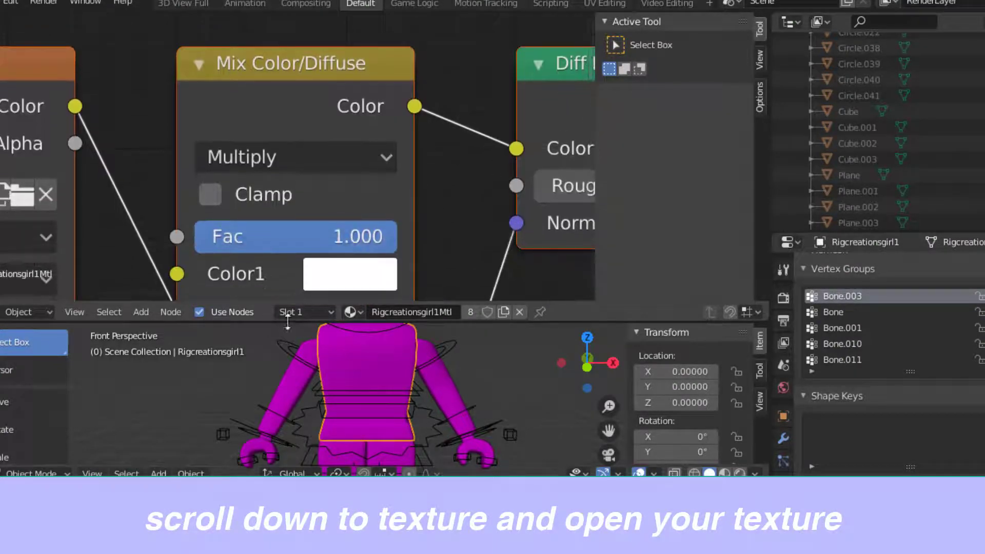
{"action": "left_click_drag", "start_coordinate": [276, 295], "coordinate": [227, 303]}
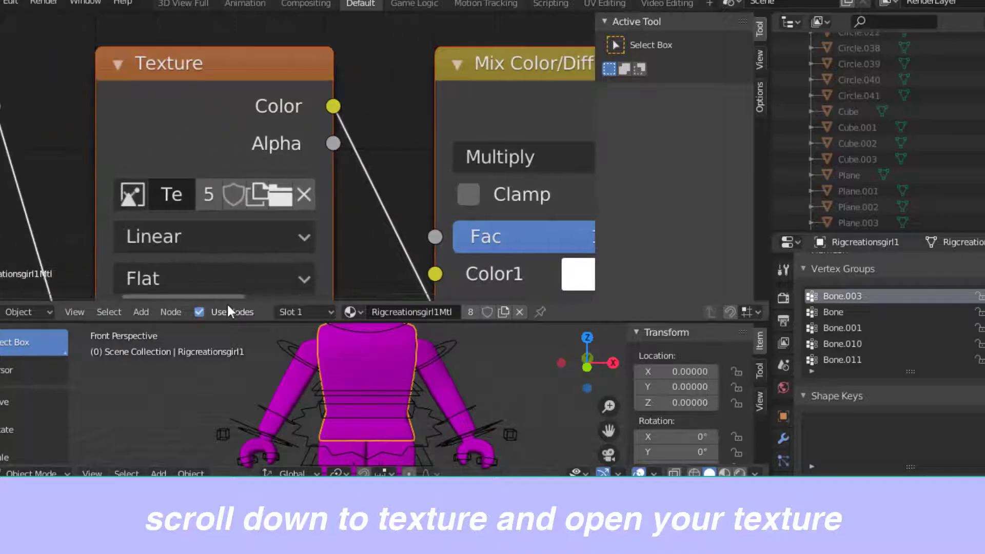
{"action": "left_click", "coordinate": [279, 192]}
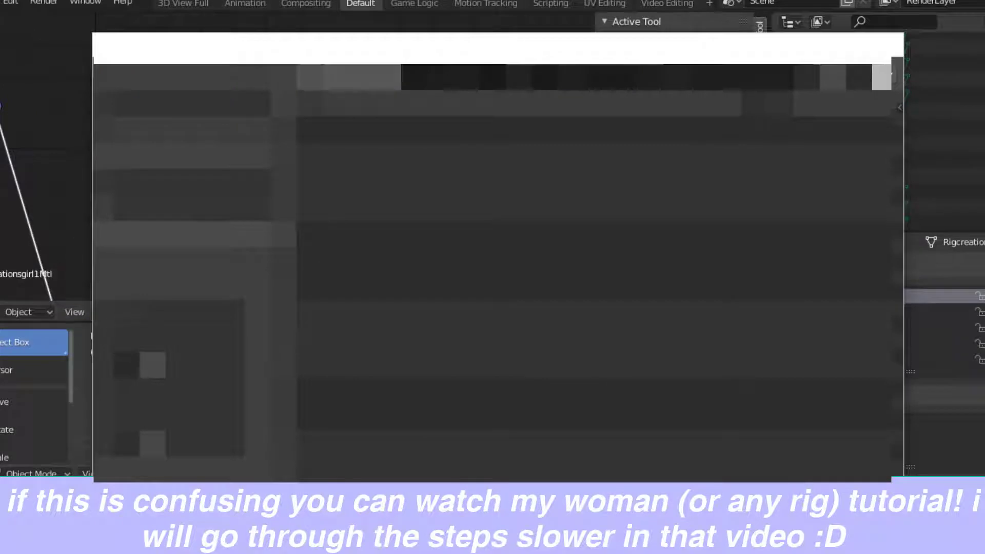
{"action": "left_click", "coordinate": [179, 313]}
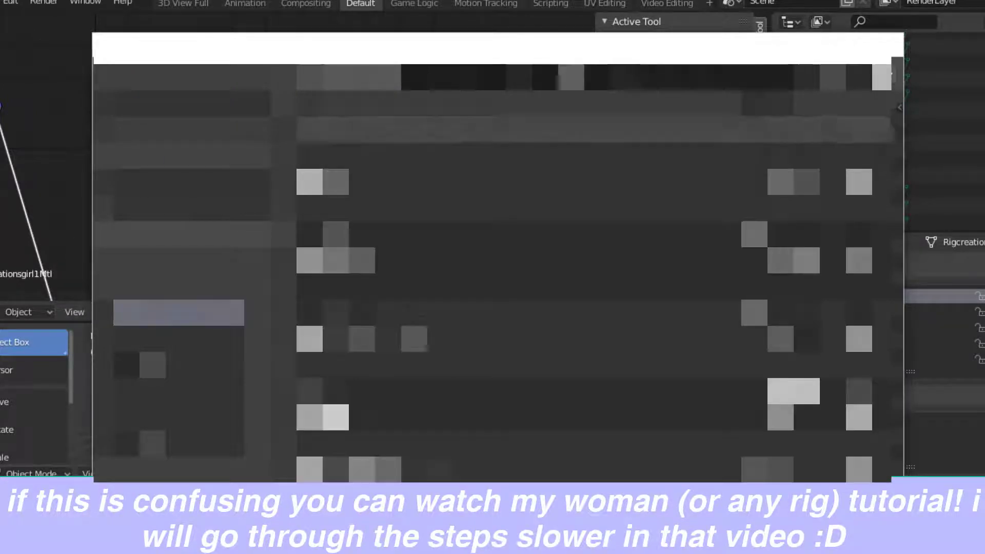
{"action": "double_click", "coordinate": [349, 182]}
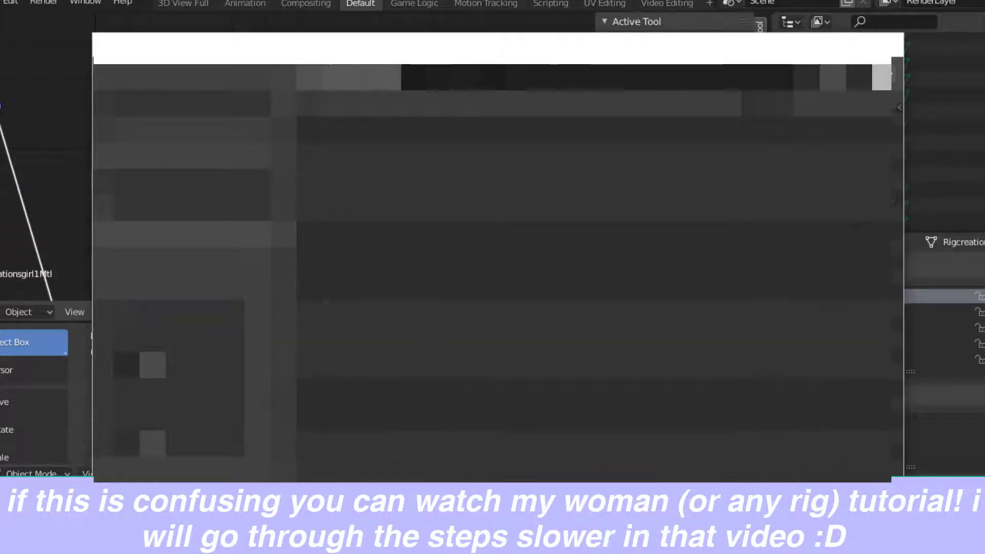
{"action": "double_click", "coordinate": [362, 129]}
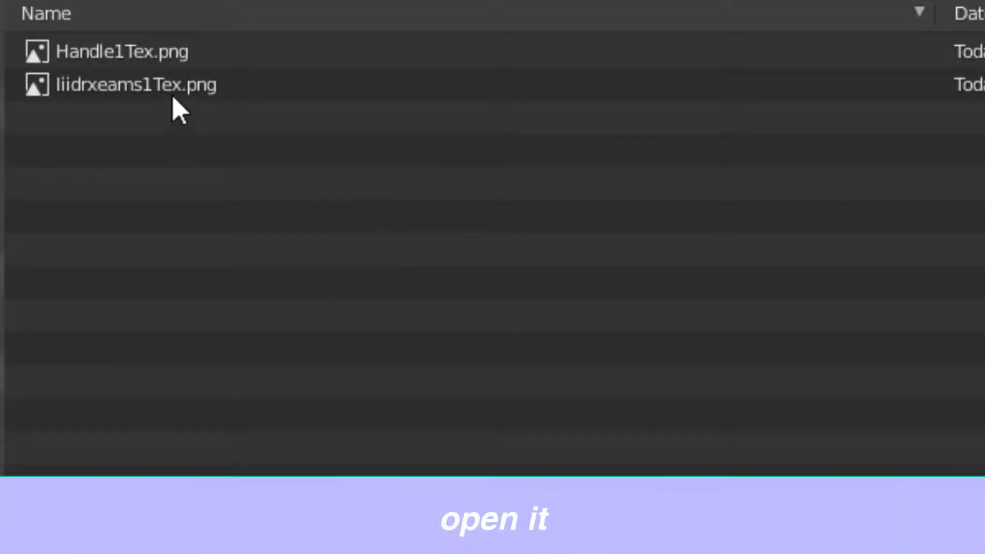
{"action": "left_click", "coordinate": [167, 88]}
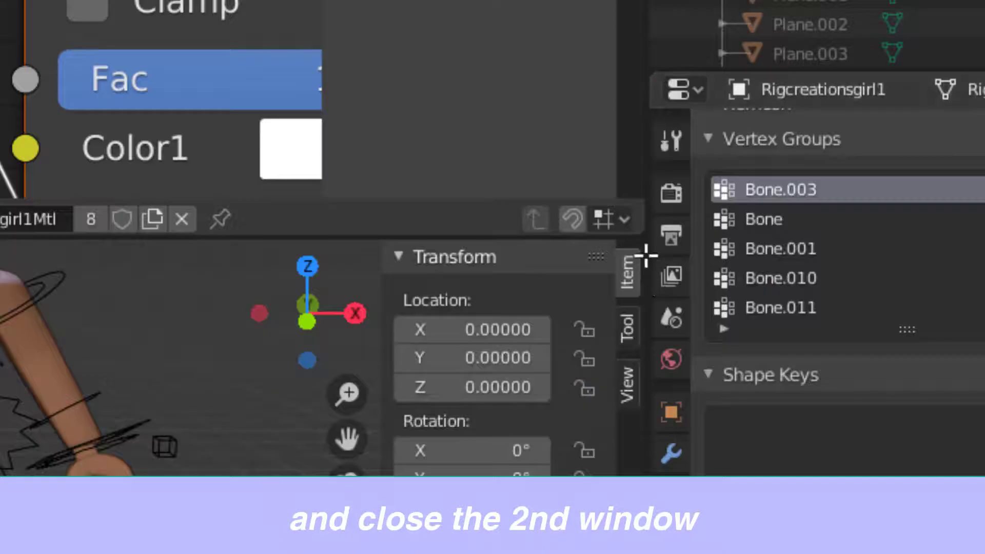
{"action": "left_click_drag", "start_coordinate": [768, 333], "coordinate": [754, 249]}
{"action": "left_click_drag", "start_coordinate": [618, 102], "coordinate": [618, 103]}
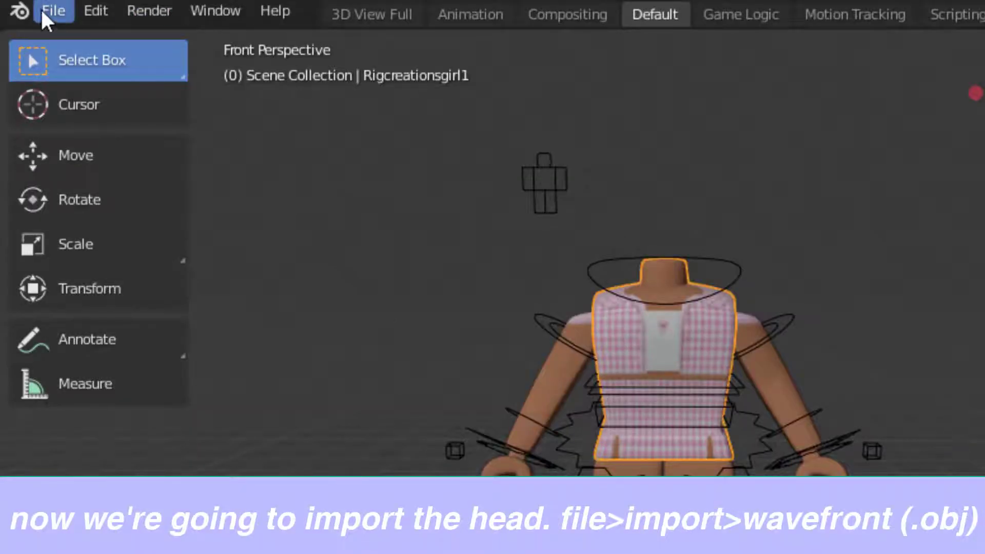
Step: Import "tutorial avatar.obj" as a Wavefront (.obj) file with Split by Group enabled in the Geometry options
{"action": "left_click", "coordinate": [52, 9]}
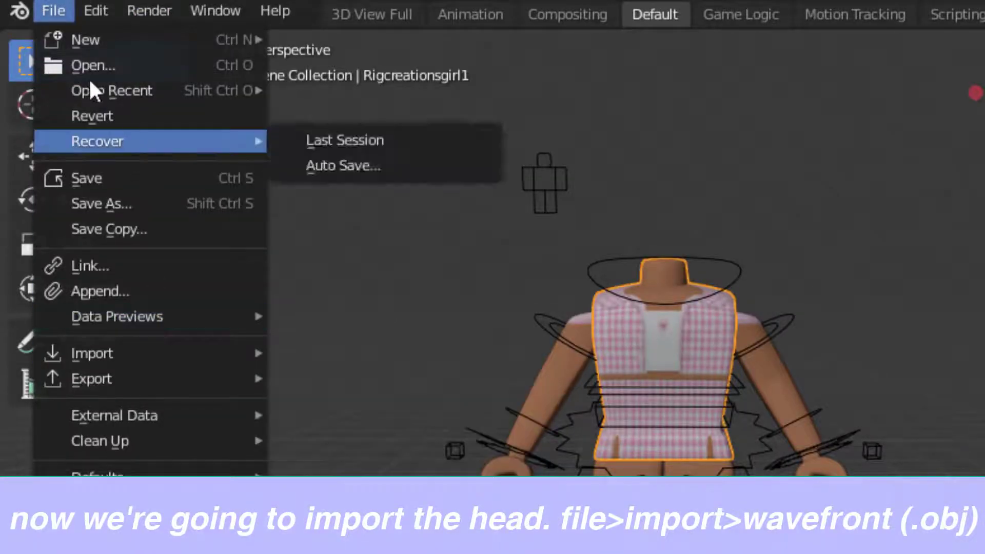
{"action": "mouse_move", "coordinate": [220, 358]}
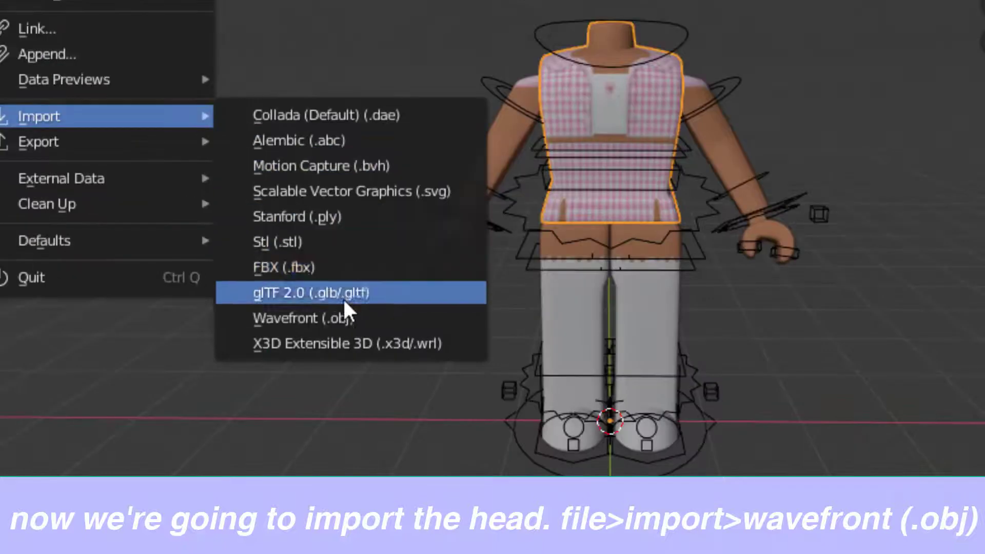
{"action": "left_click", "coordinate": [344, 319]}
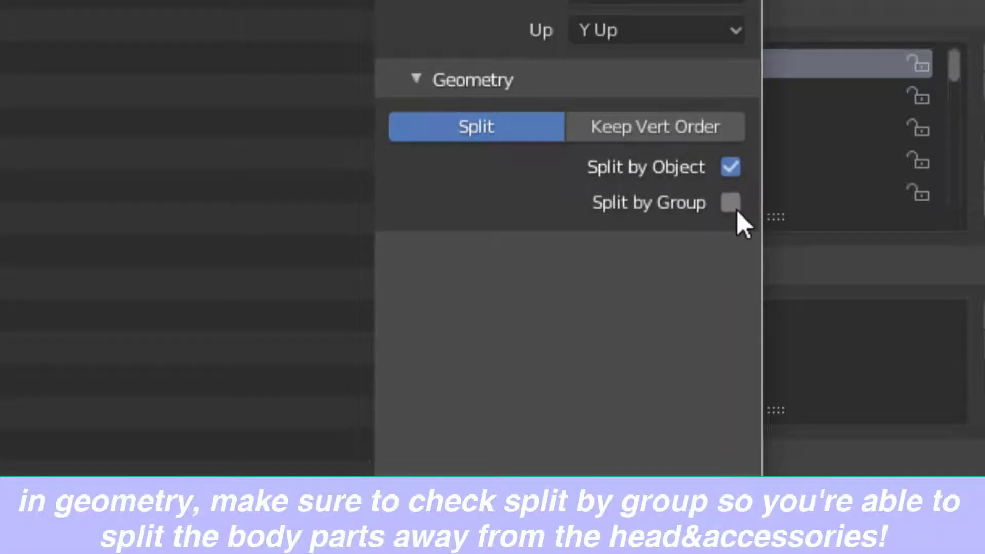
{"action": "left_click", "coordinate": [734, 207]}
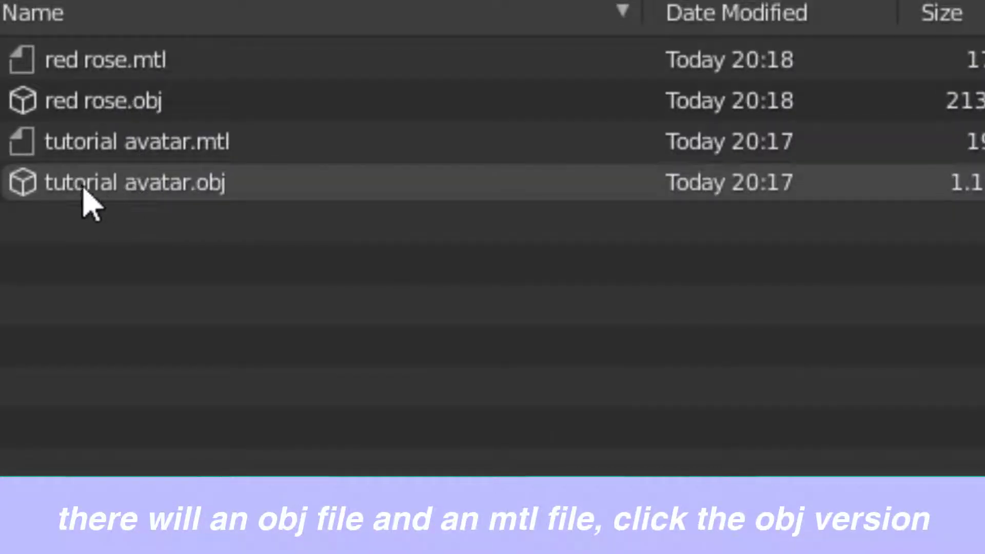
{"action": "left_click", "coordinate": [159, 191]}
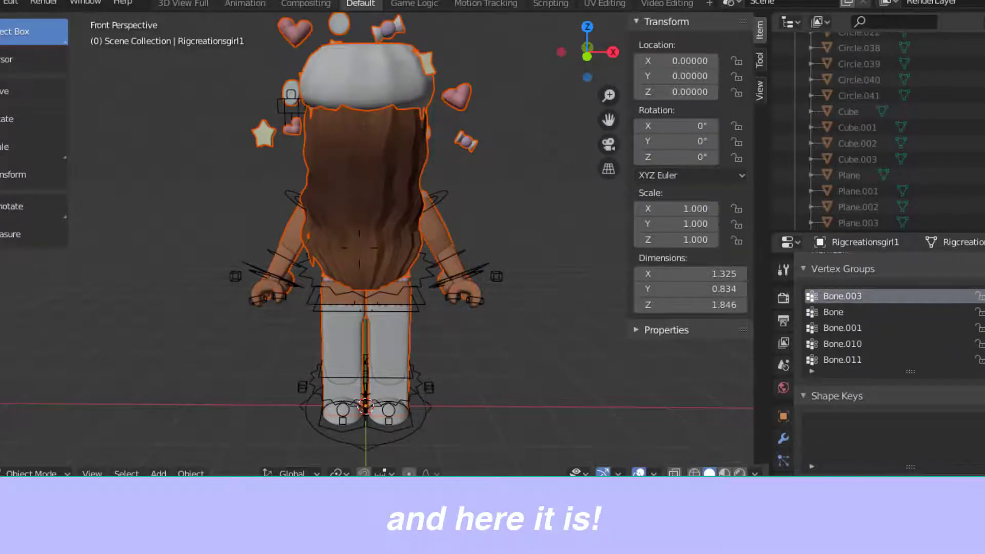
Step: Move the imported avatar along X to about -3.59, beside the rig, and rotate it to about 177° on Z to face forward
{"action": "scroll", "coordinate": [365, 231], "scroll_direction": "down", "scroll_amount": 2}
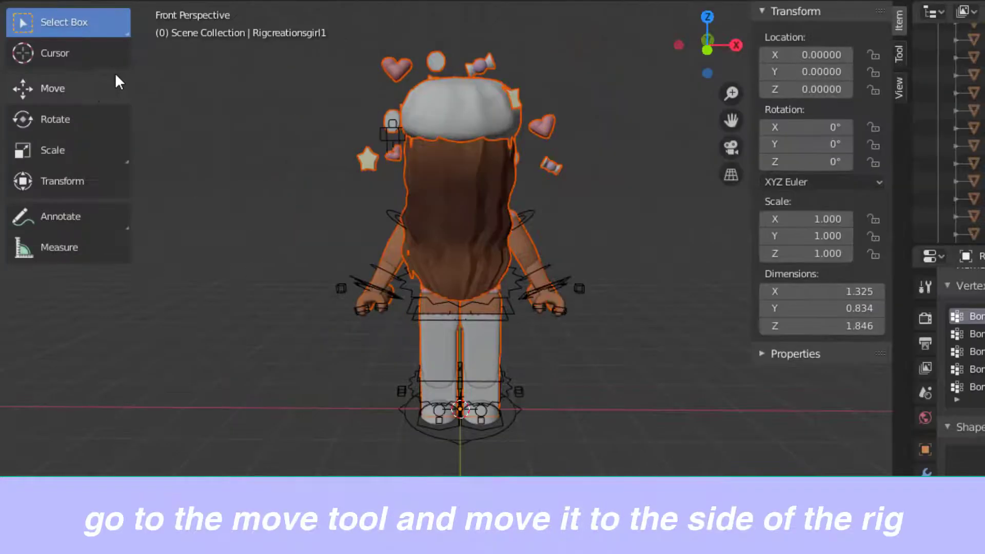
{"action": "left_click", "coordinate": [66, 89]}
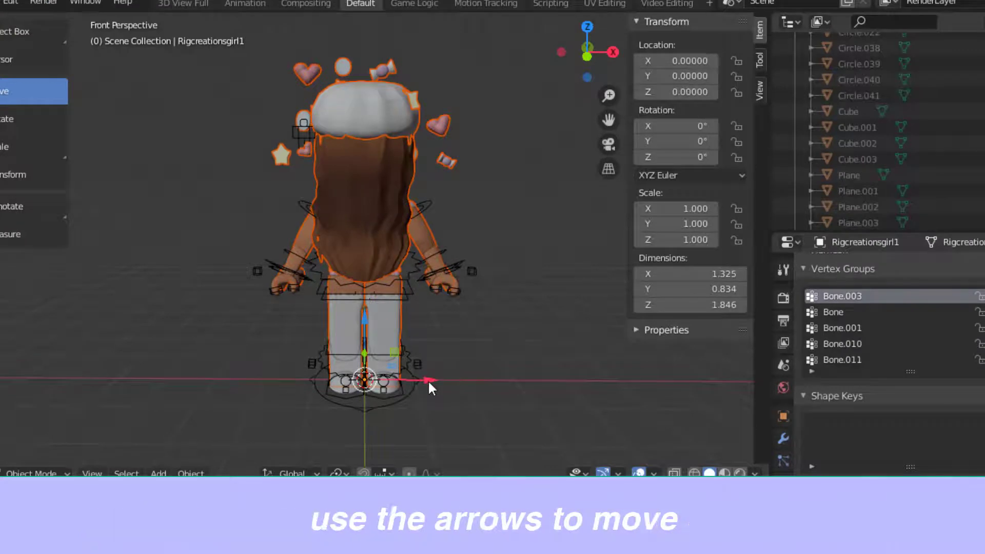
{"action": "left_click_drag", "start_coordinate": [427, 379], "coordinate": [47, 260]}
{"action": "left_click", "coordinate": [31, 118]}
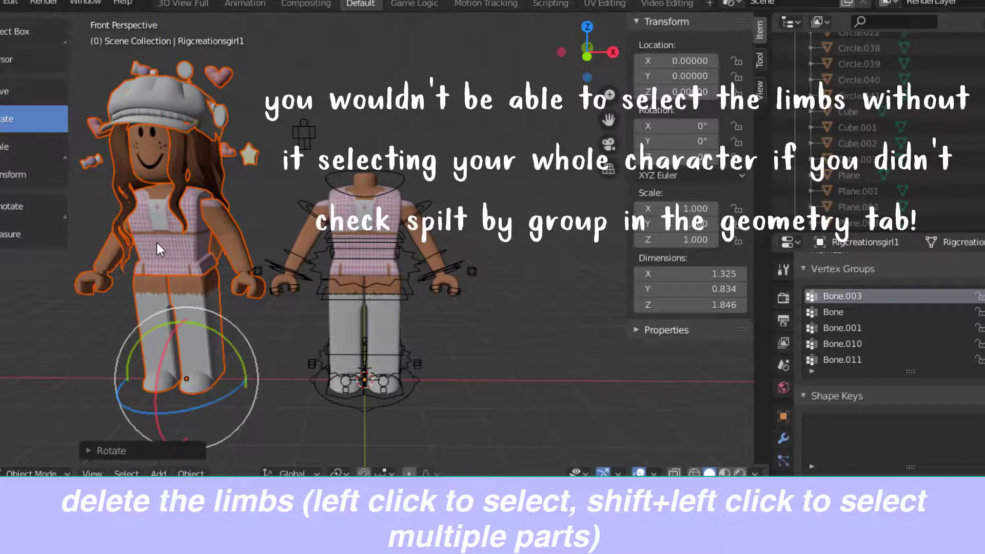
Step: Delete the imported avatar's torso, both arms and both legs, keeping only its head, hair and accessories
{"action": "left_click", "coordinate": [156, 241]}
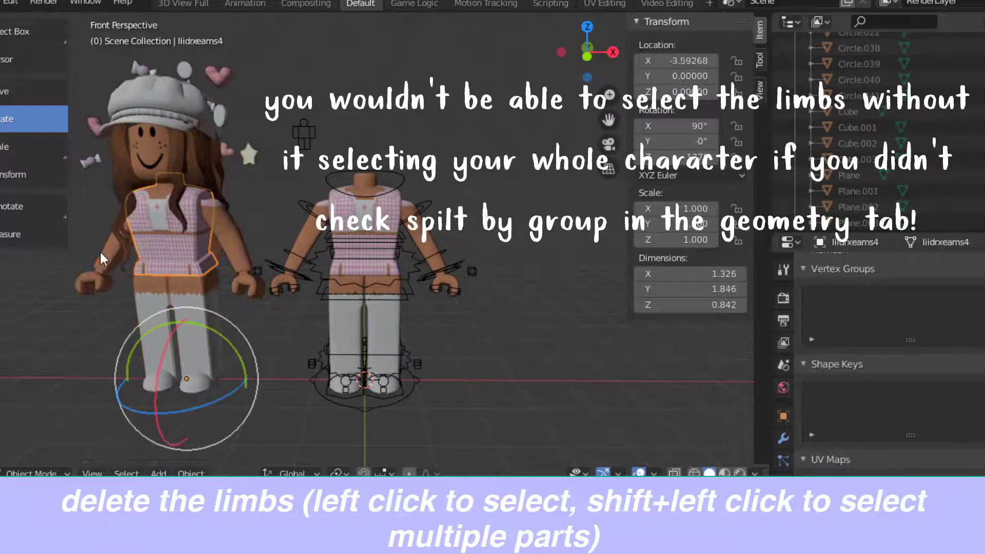
{"action": "left_click", "coordinate": [257, 247]}
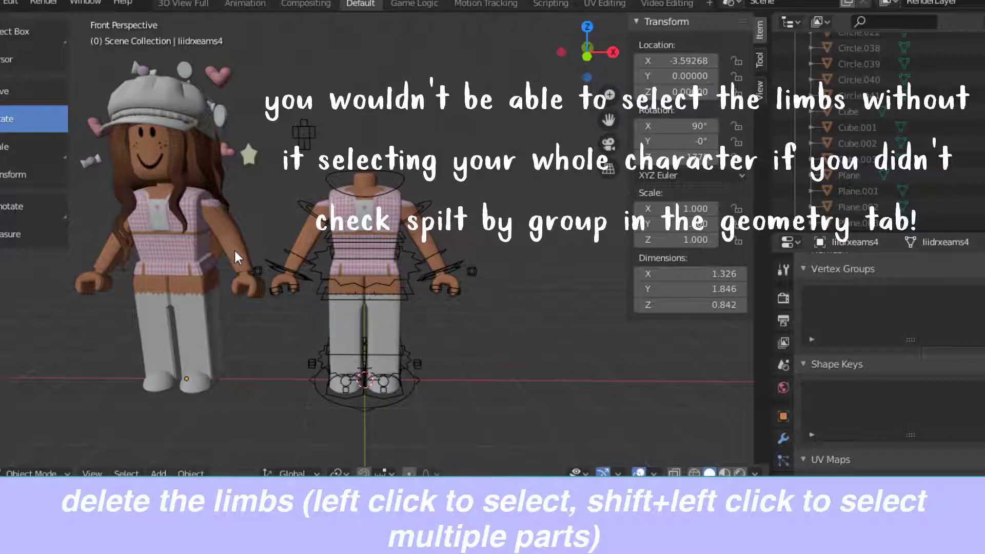
{"action": "left_click", "coordinate": [239, 251]}
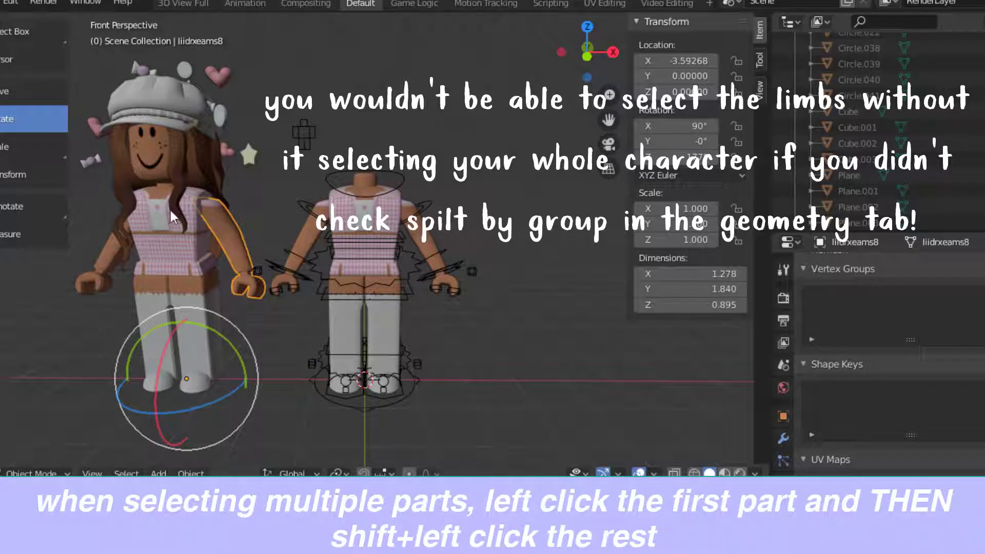
{"action": "left_click", "coordinate": [95, 260], "text": "shift"}
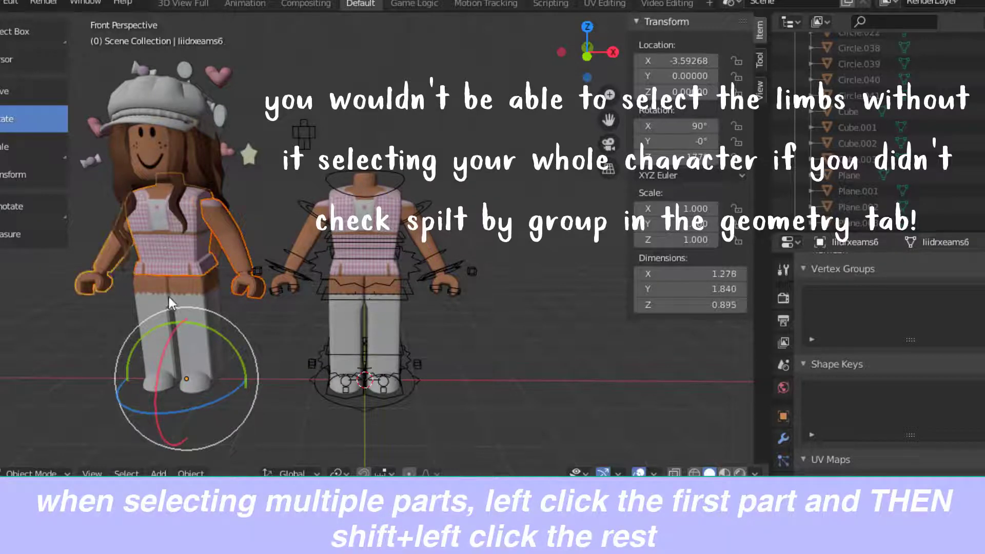
{"action": "left_click", "coordinate": [182, 295], "text": "shift"}
{"action": "left_click", "coordinate": [208, 298], "text": "shift"}
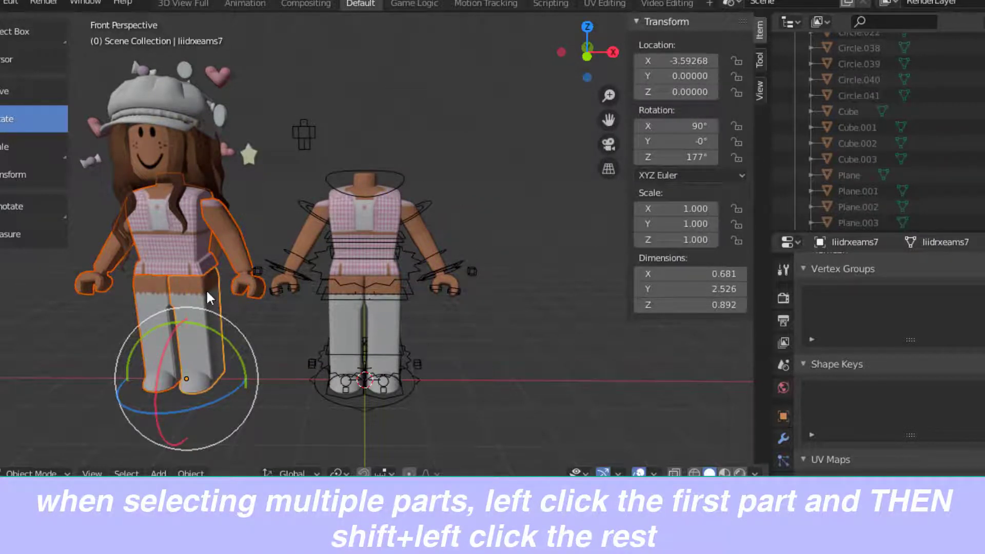
{"action": "key", "text": "x"}
{"action": "left_click", "coordinate": [188, 246]}
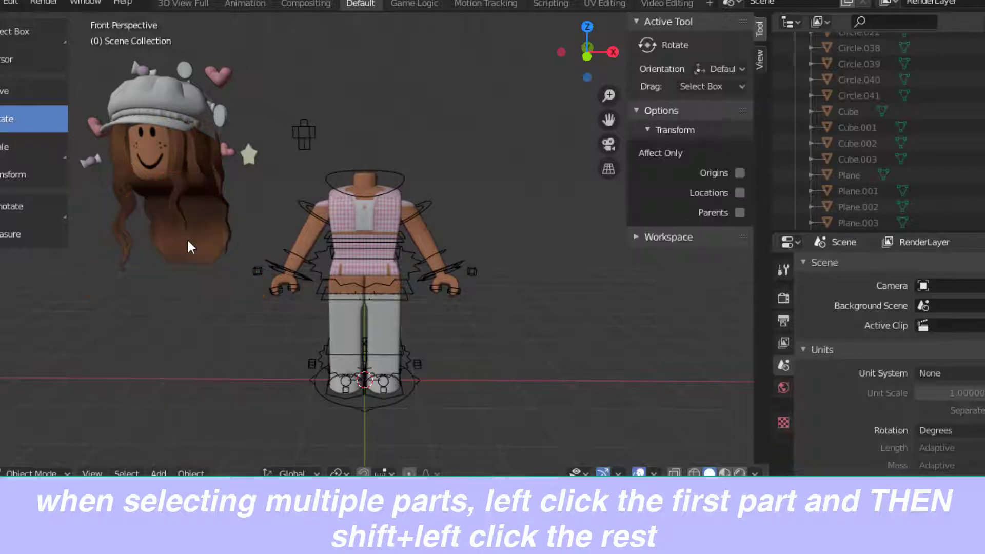
Step: Join the avatar's floating accessories, cap and hair into one object and set its origin to geometry
{"action": "left_click", "coordinate": [220, 76]}
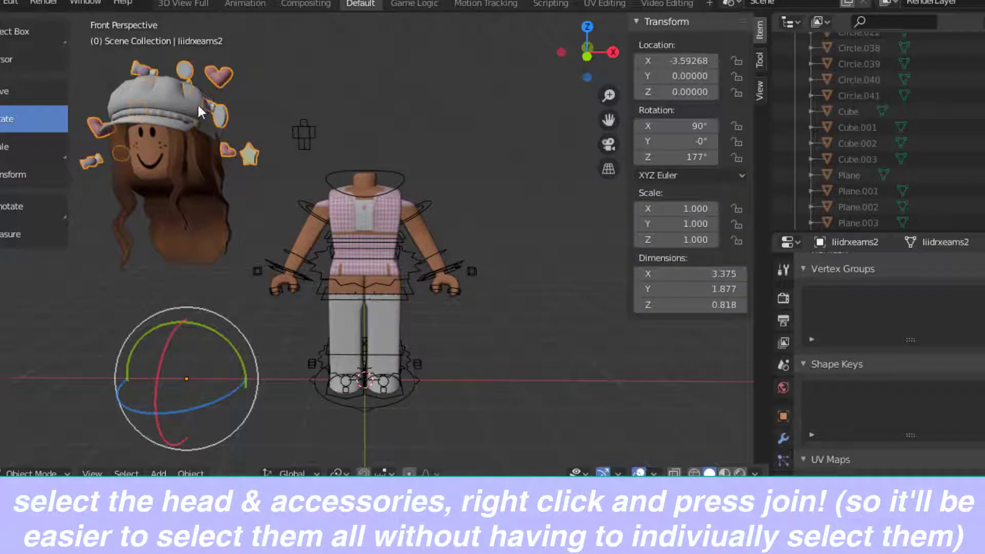
{"action": "left_click", "coordinate": [141, 112], "text": "shift"}
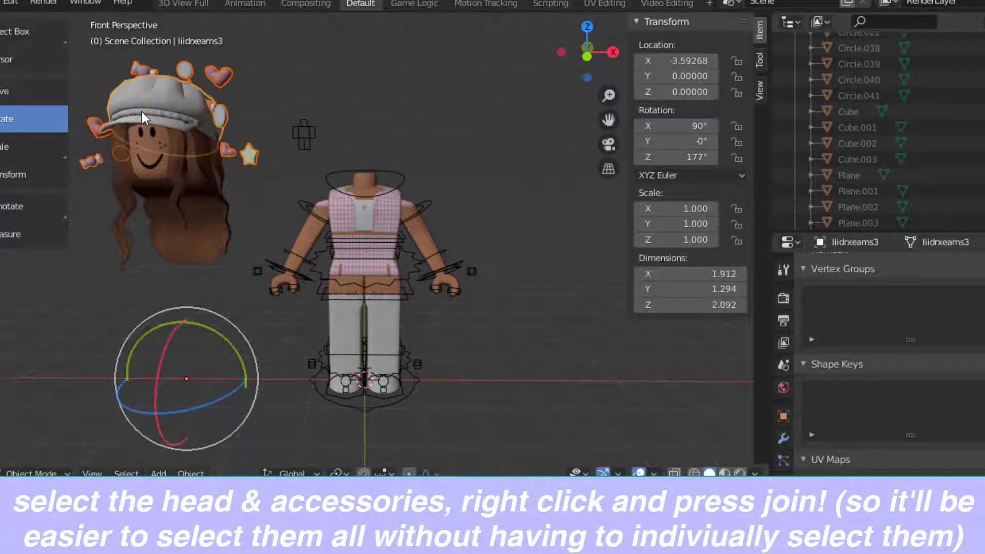
{"action": "left_click", "coordinate": [179, 155], "text": "shift"}
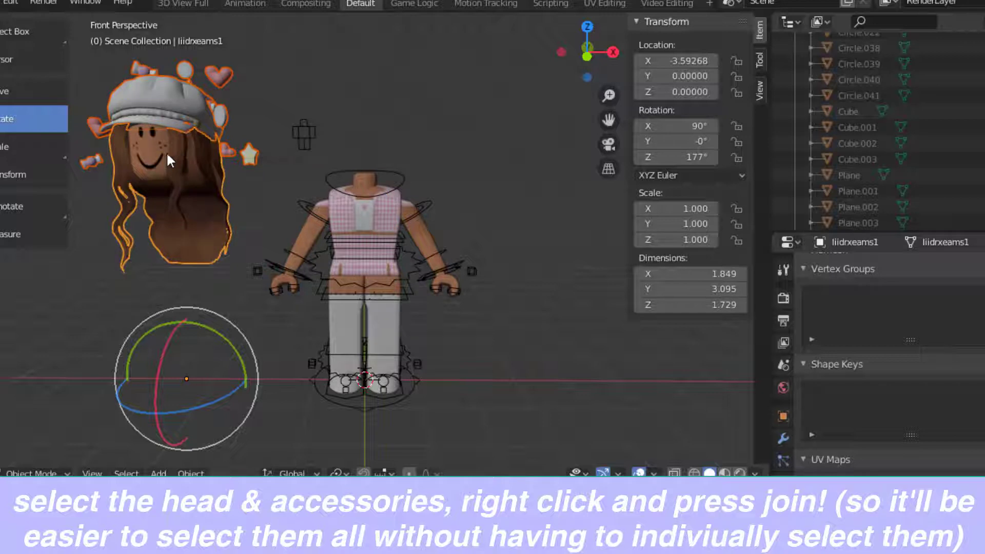
{"action": "right_click", "coordinate": [164, 133]}
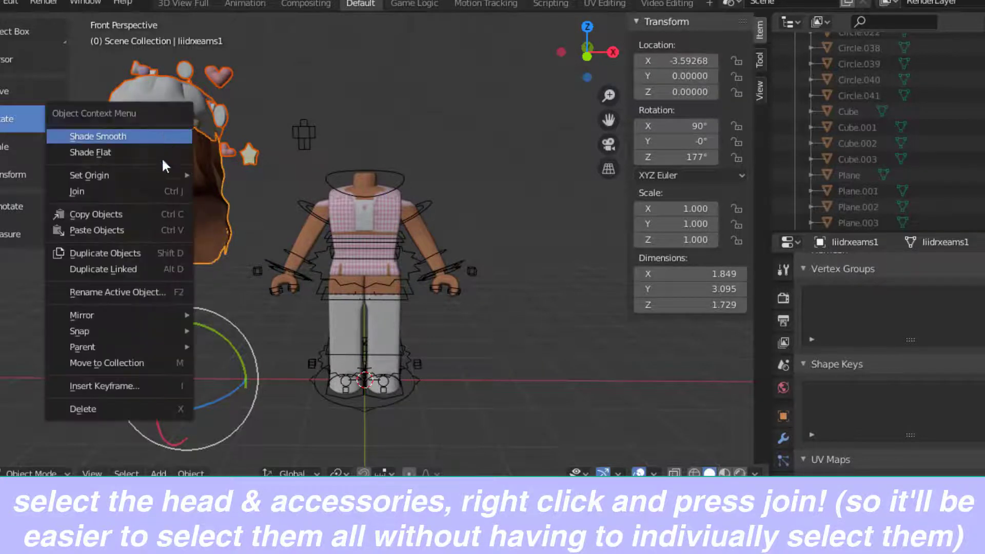
{"action": "left_click", "coordinate": [90, 191]}
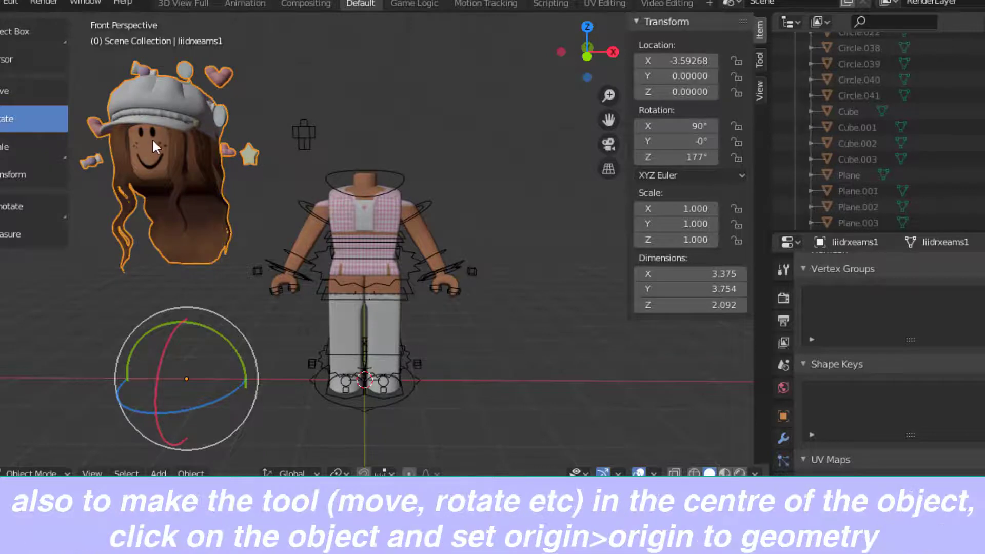
{"action": "right_click", "coordinate": [152, 138]}
{"action": "mouse_move", "coordinate": [80, 179]}
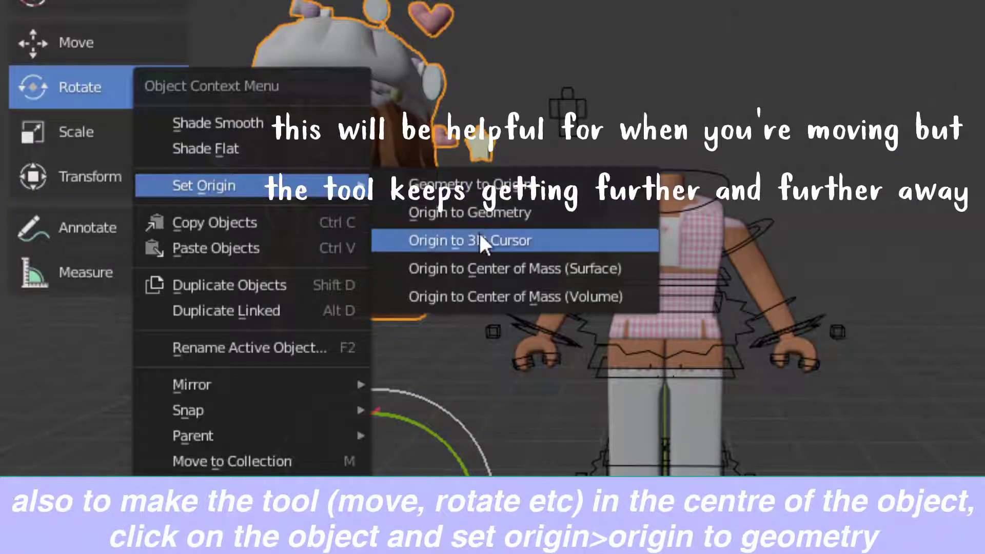
{"action": "left_click", "coordinate": [476, 217]}
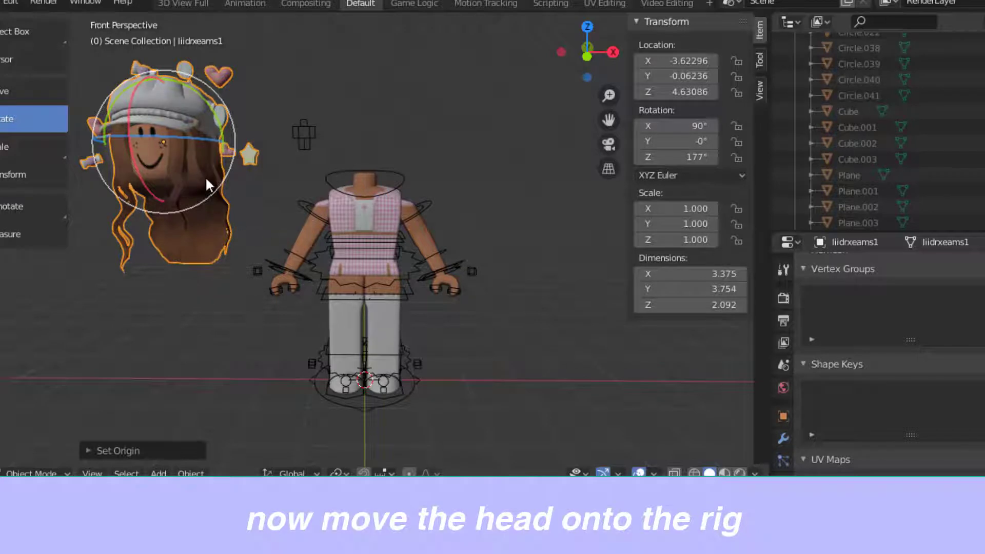
{"action": "left_click", "coordinate": [14, 90]}
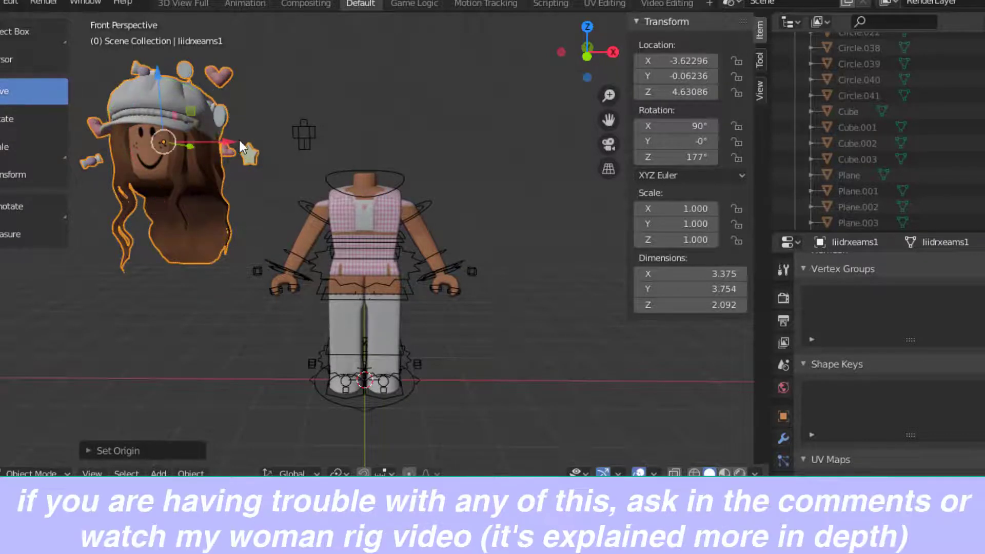
{"action": "left_click_drag", "start_coordinate": [226, 144], "coordinate": [357, 155]}
{"action": "key", "text": "ctrl+z"}
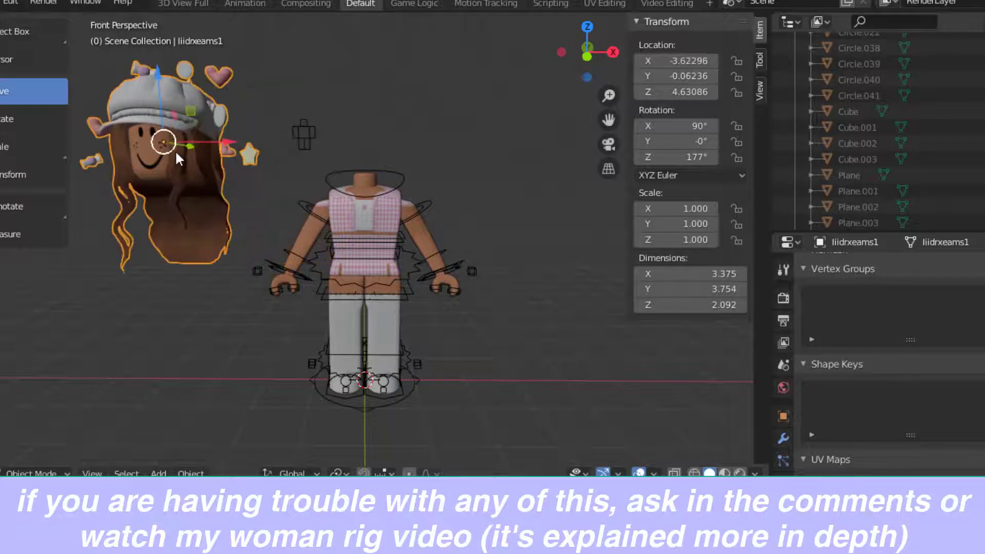
Step: Join the avatar's face mesh with the hair and accessories object, and set the combined head's origin to geometry
{"action": "left_click", "coordinate": [143, 155], "text": "shift"}
{"action": "right_click", "coordinate": [142, 155]}
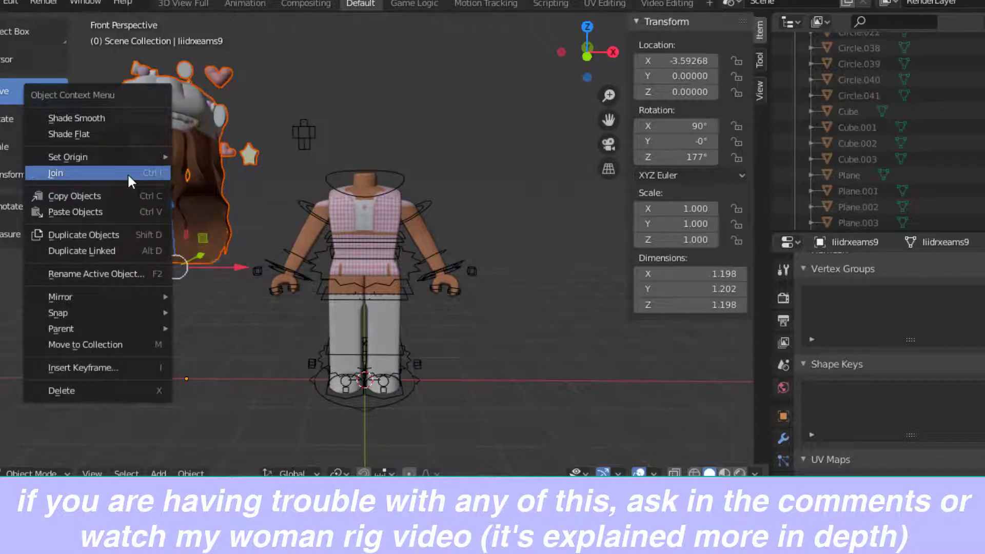
{"action": "left_click", "coordinate": [127, 174]}
{"action": "right_click", "coordinate": [171, 162]}
{"action": "mouse_move", "coordinate": [195, 203]}
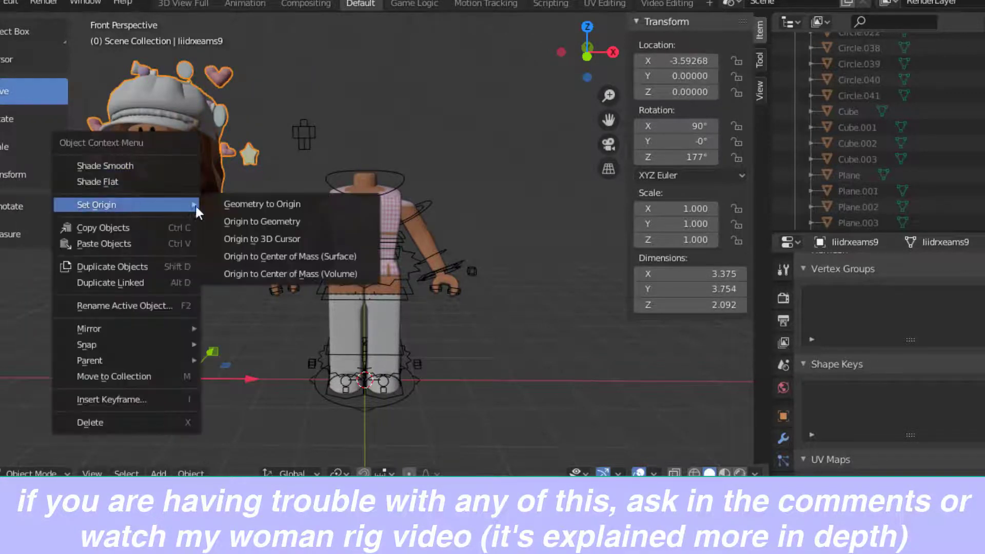
{"action": "left_click", "coordinate": [247, 218]}
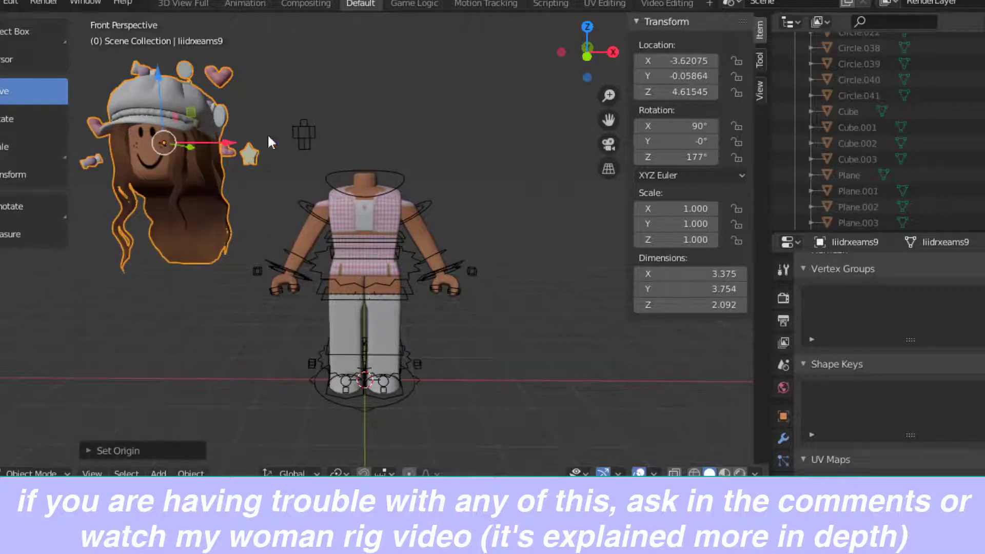
Step: Move the joined head along X to about 0 so it is centred above the rig's neck
{"action": "left_click_drag", "start_coordinate": [213, 140], "coordinate": [428, 146]}
{"action": "scroll", "coordinate": [357, 249], "scroll_direction": "down", "scroll_amount": 1}
{"action": "left_click", "coordinate": [480, 206]}
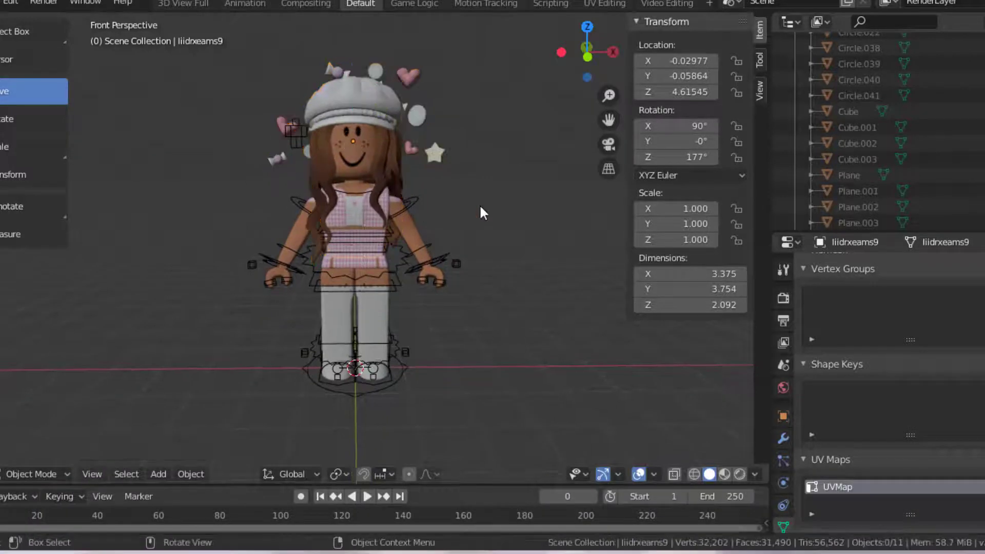
{"action": "left_click", "coordinate": [339, 149]}
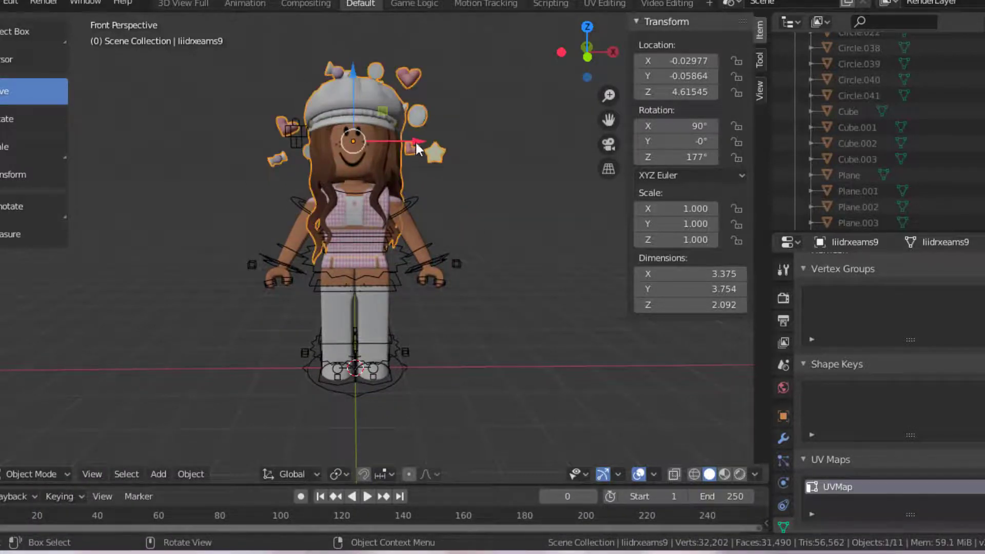
{"action": "left_click_drag", "start_coordinate": [415, 143], "coordinate": [417, 143]}
{"action": "left_click", "coordinate": [458, 197]}
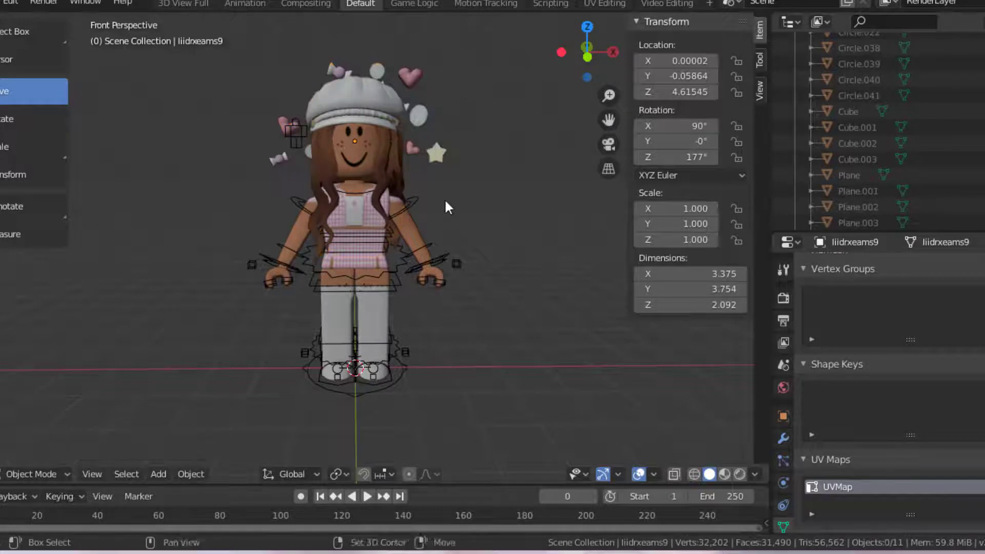
Step: Check the head's fit from the side and shift it along Y to about -0.15 to align it with the neck
{"action": "key", "text": "shift+grave"}
{"action": "key", "text": "w"}
{"action": "key", "text": "Escape"}
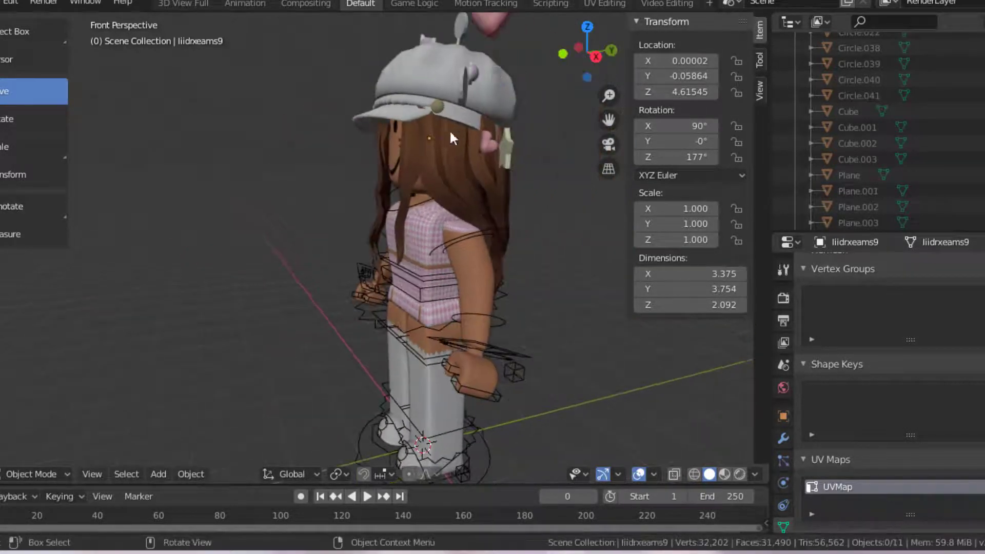
{"action": "left_click", "coordinate": [474, 142]}
{"action": "left_click_drag", "start_coordinate": [471, 139], "coordinate": [476, 140]}
{"action": "key", "text": "shift+grave"}
{"action": "key", "text": "a"}
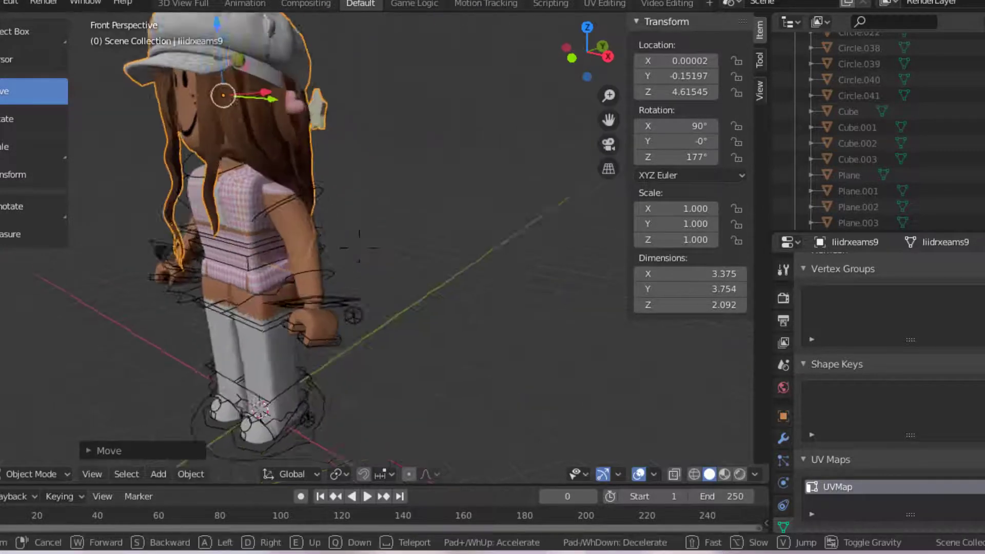
{"action": "key", "text": "s"}
{"action": "left_click", "coordinate": [322, 197]}
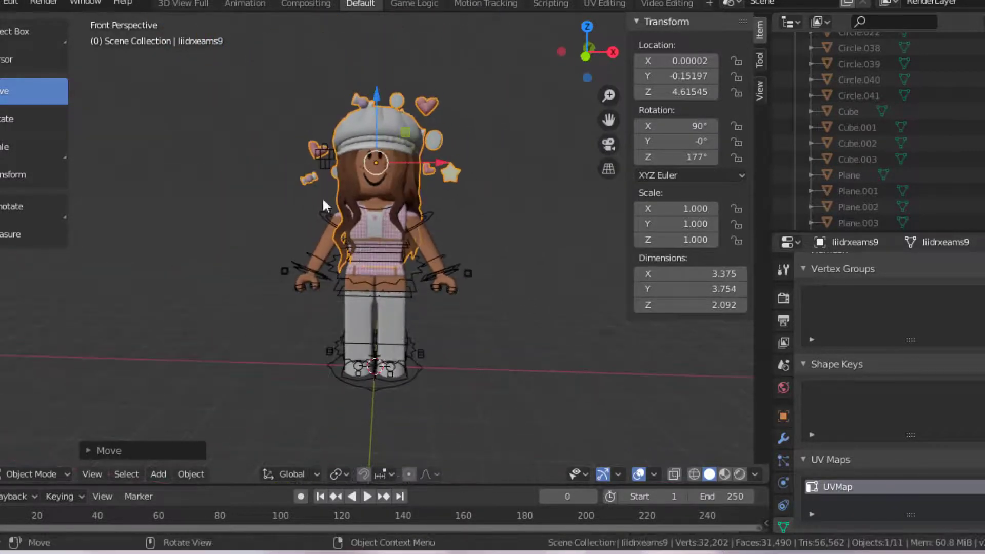
Step: Import the flower prop into the scene as a Wavefront (.obj) model
{"action": "left_click", "coordinate": [1, 2]}
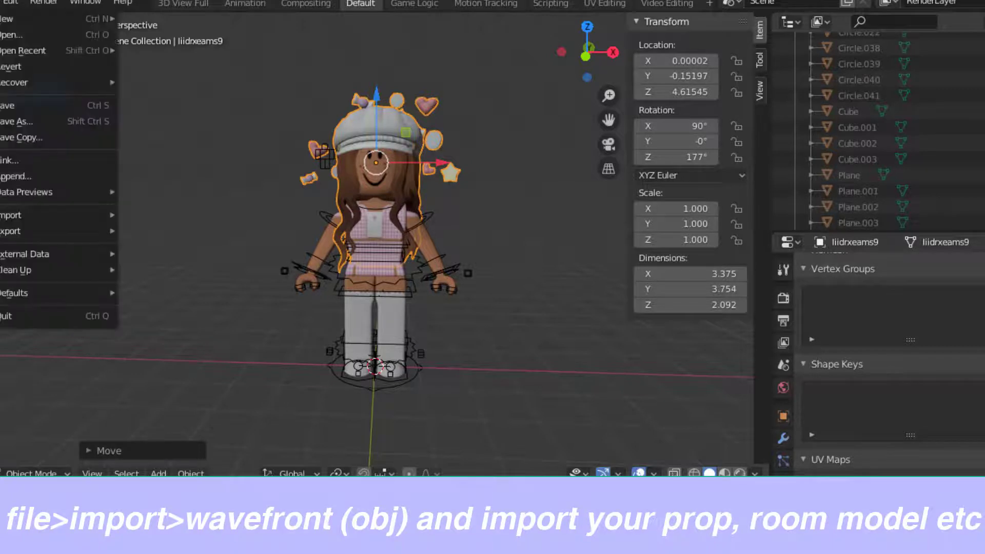
{"action": "mouse_move", "coordinate": [62, 215]}
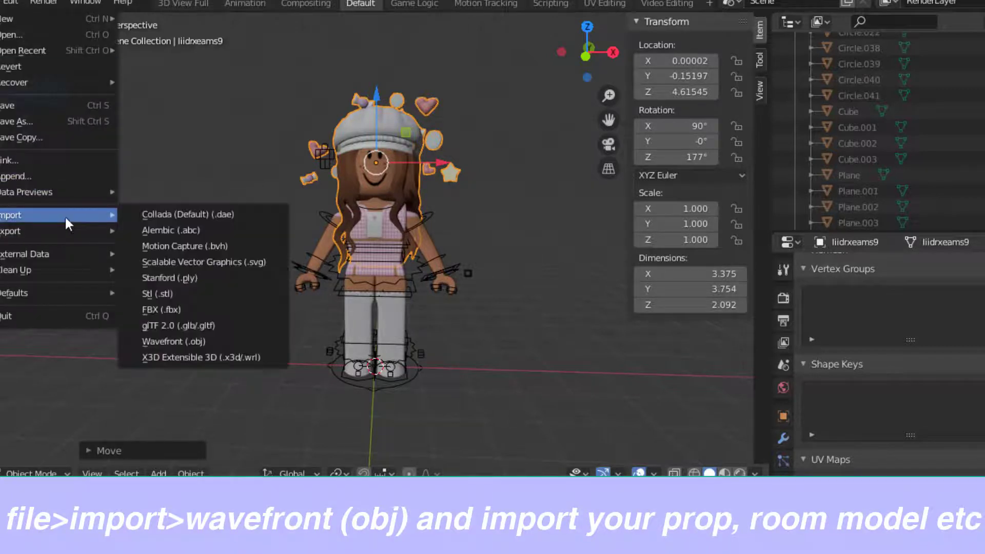
{"action": "left_click", "coordinate": [202, 341]}
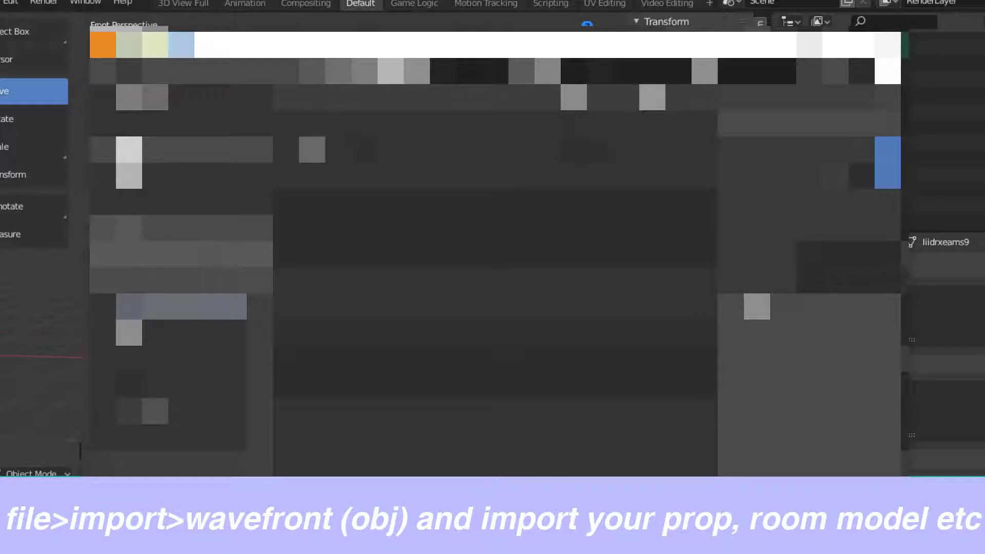
{"action": "left_click", "coordinate": [884, 46]}
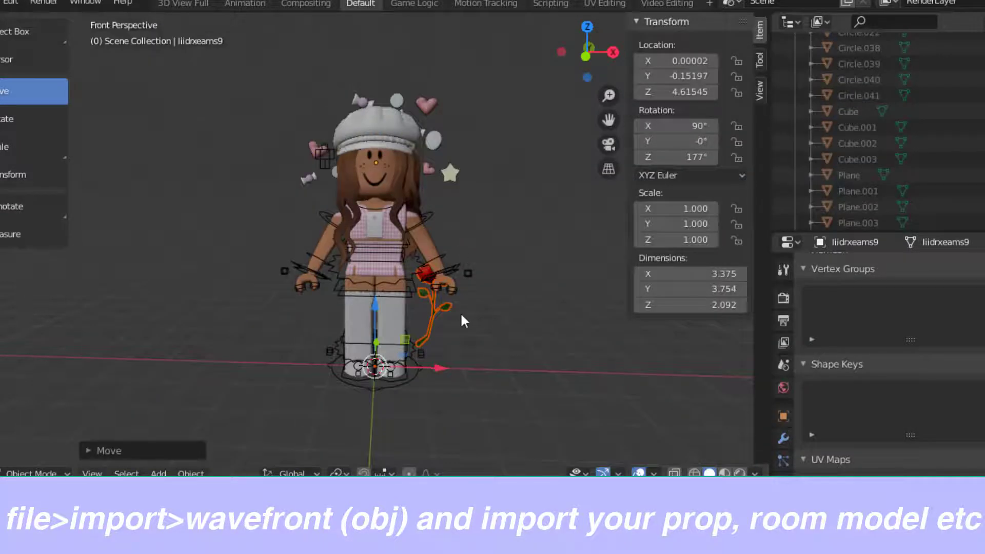
Step: Move the flower along X to about -2.81 and along Y to about -2.31, in front of the character's right hand
{"action": "left_click_drag", "start_coordinate": [442, 367], "coordinate": [315, 371]}
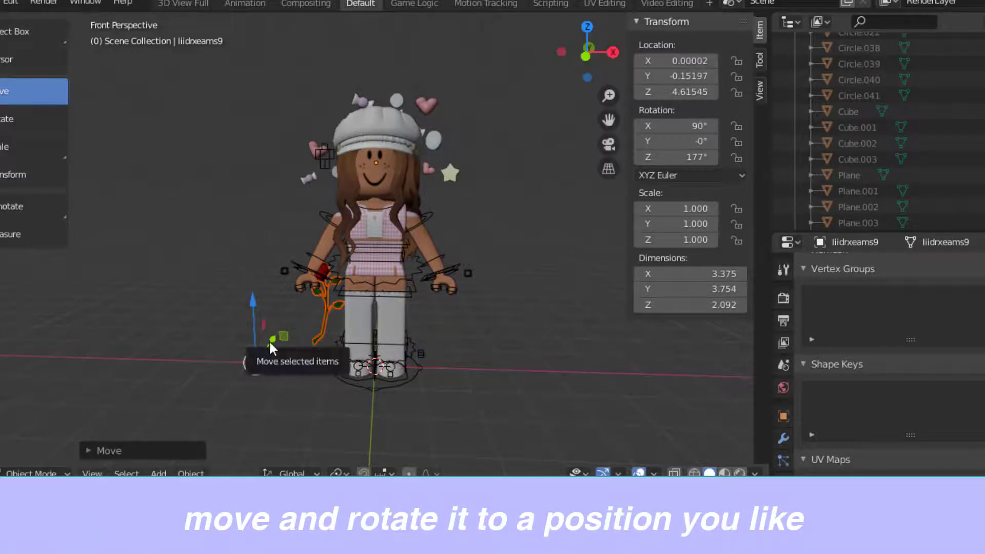
{"action": "left_click_drag", "start_coordinate": [269, 339], "coordinate": [251, 424]}
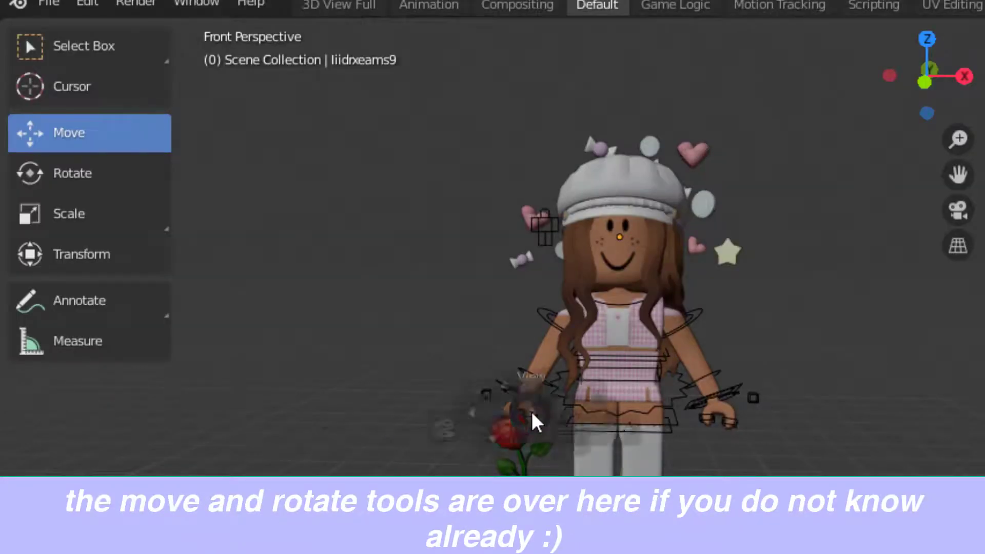
{"action": "key", "text": "grave"}
{"action": "left_click", "coordinate": [825, 377]}
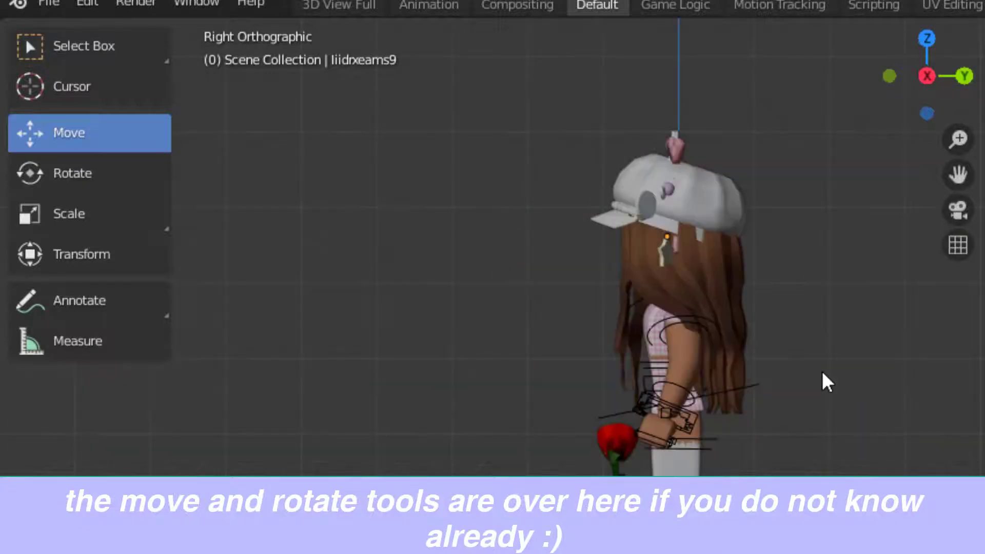
Step: Select the rig's left upper-arm control, switch the rig to Pose Mode and activate the Rotate tool
{"action": "middle_click_drag", "start_coordinate": [823, 373], "coordinate": [954, 357]}
{"action": "scroll", "coordinate": [354, 246], "scroll_direction": "down", "scroll_amount": 4}
{"action": "middle_click_drag", "start_coordinate": [312, 225], "coordinate": [358, 249]}
{"action": "scroll", "coordinate": [358, 248], "scroll_direction": "up", "scroll_amount": 3}
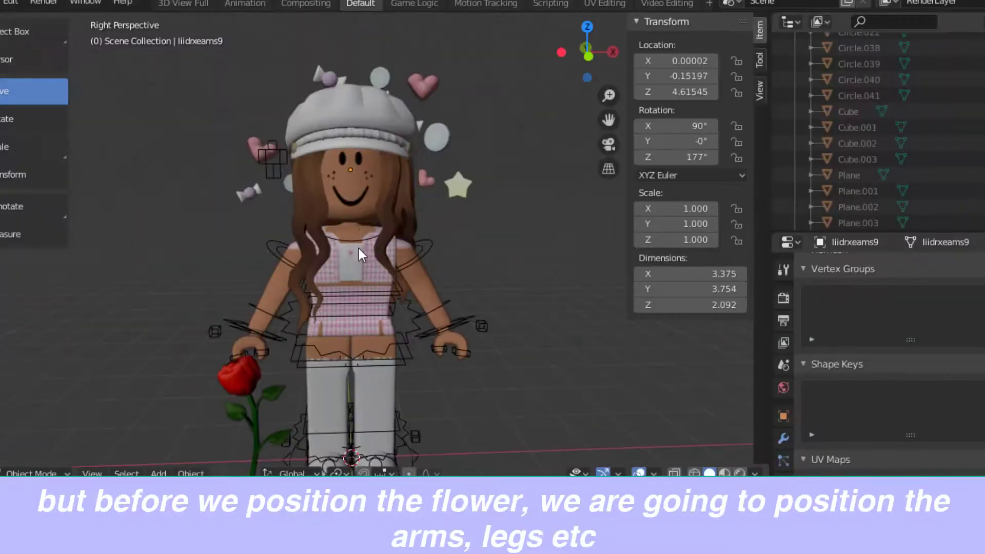
{"action": "left_click", "coordinate": [420, 247]}
{"action": "key", "text": "ctrl+Tab"}
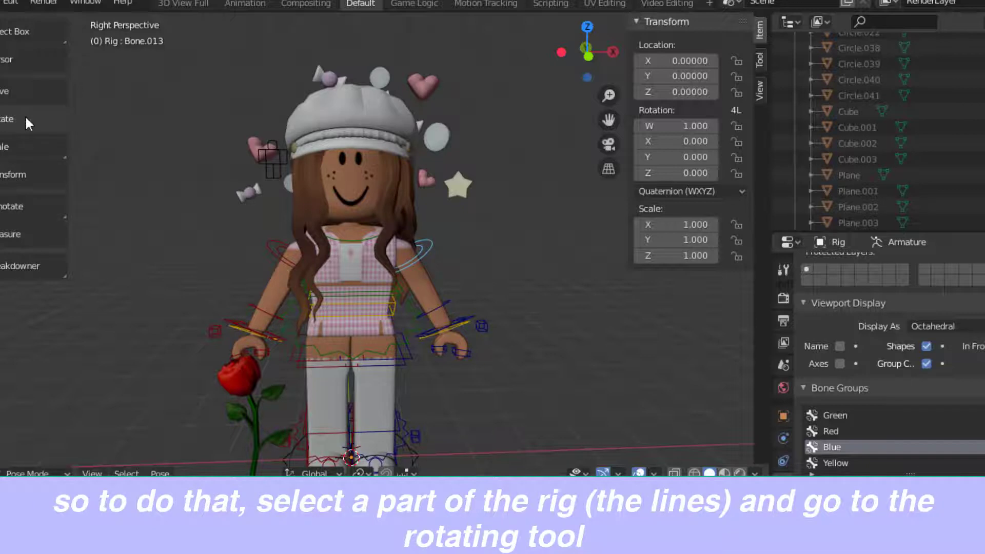
{"action": "left_click", "coordinate": [46, 118]}
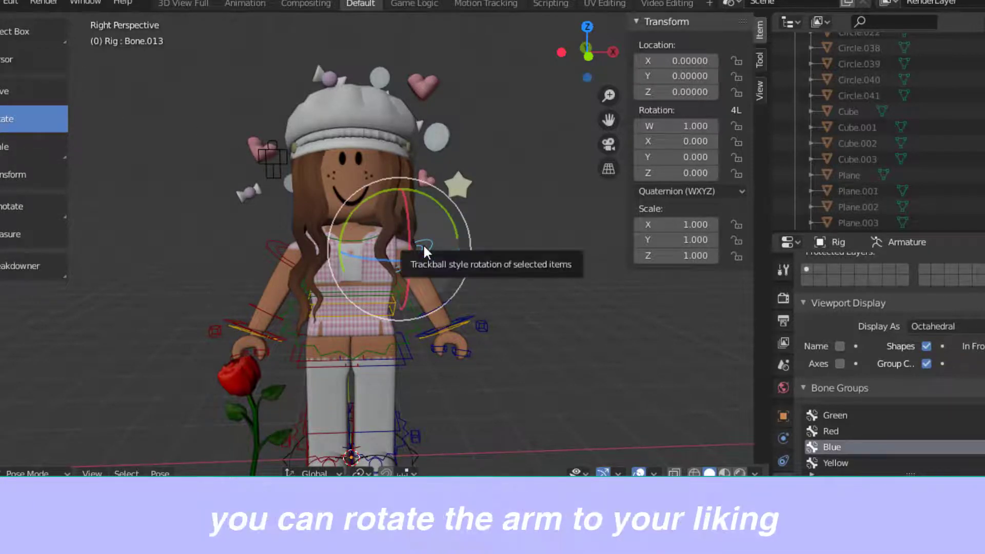
Step: Rotate the left forearm bone so the elbow bends slightly forward
{"action": "left_click", "coordinate": [446, 302]}
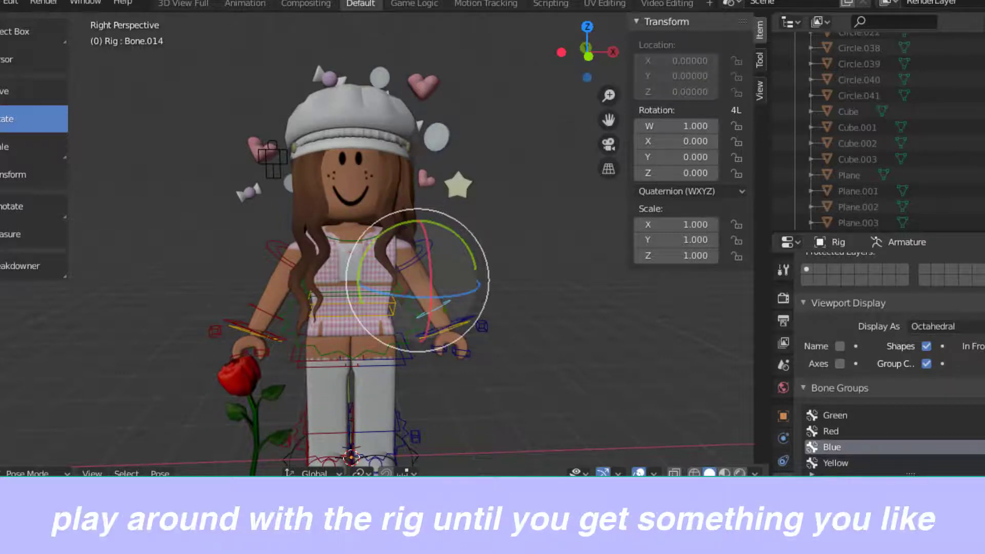
{"action": "left_click_drag", "start_coordinate": [446, 303], "coordinate": [426, 236]}
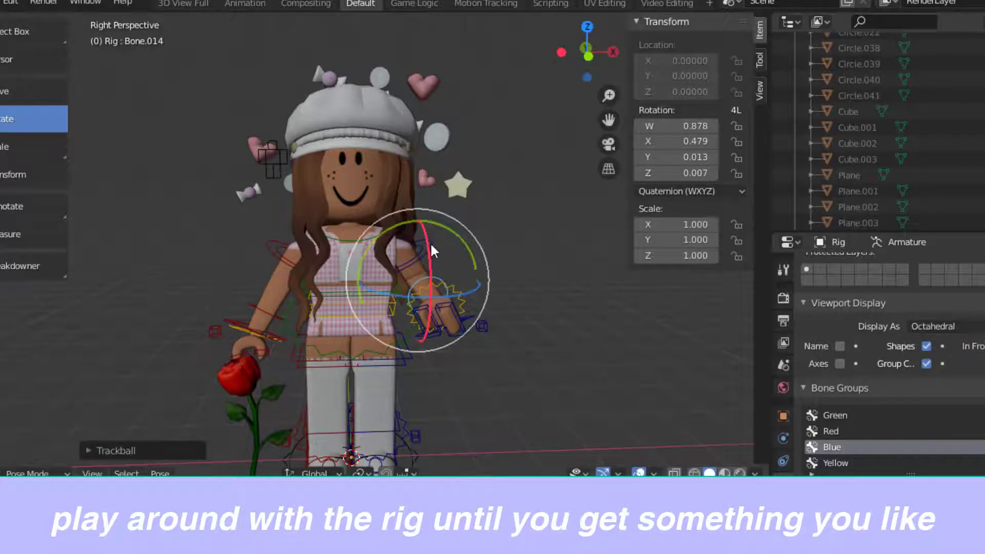
{"action": "left_click_drag", "start_coordinate": [442, 280], "coordinate": [459, 326]}
{"action": "middle_click_drag", "start_coordinate": [430, 181], "coordinate": [392, 198]}
{"action": "scroll", "coordinate": [393, 198], "scroll_direction": "up", "scroll_amount": 2}
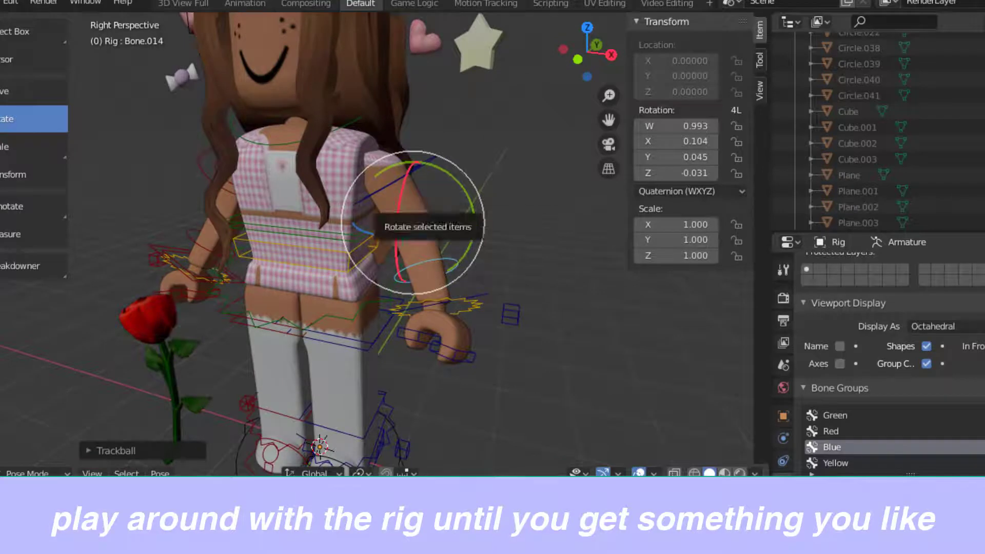
{"action": "left_click_drag", "start_coordinate": [392, 205], "coordinate": [389, 170]}
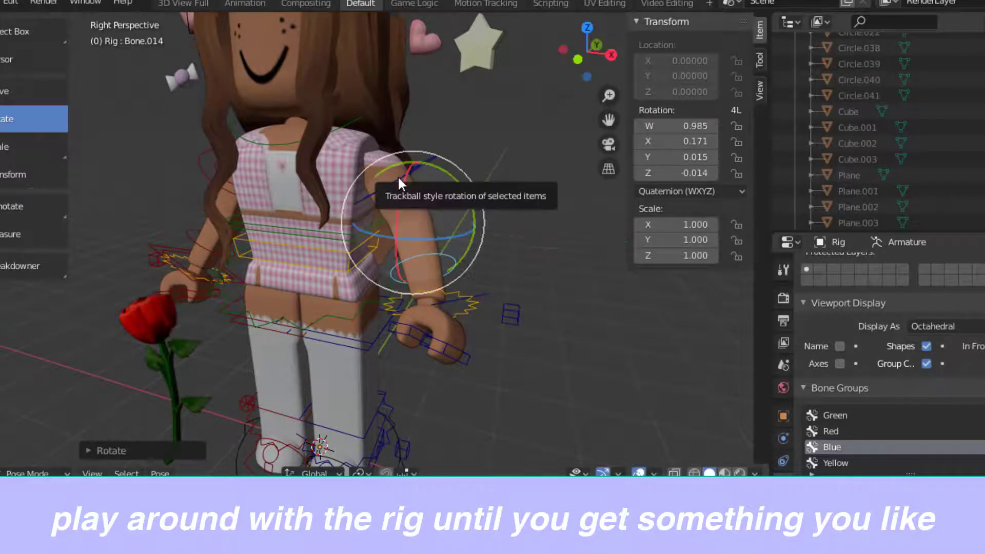
Step: Rotate the left upper-arm bone to hang closer to the body, and adjust the left forearm's bend
{"action": "left_click", "coordinate": [434, 155]}
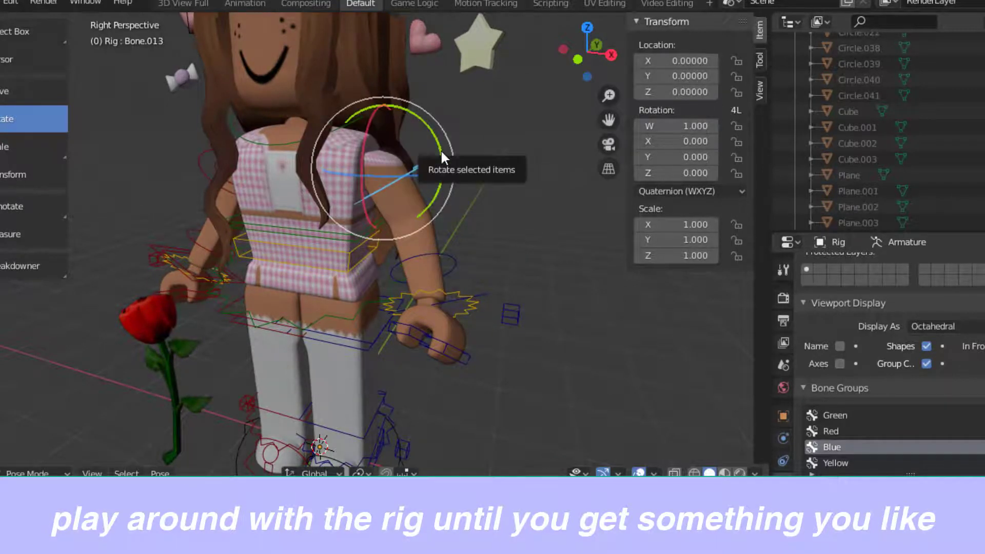
{"action": "left_click_drag", "start_coordinate": [441, 150], "coordinate": [444, 165]}
{"action": "middle_click_drag", "start_coordinate": [377, 216], "coordinate": [402, 223]}
{"action": "middle_click_drag", "start_coordinate": [403, 223], "coordinate": [435, 274], "text": "shift"}
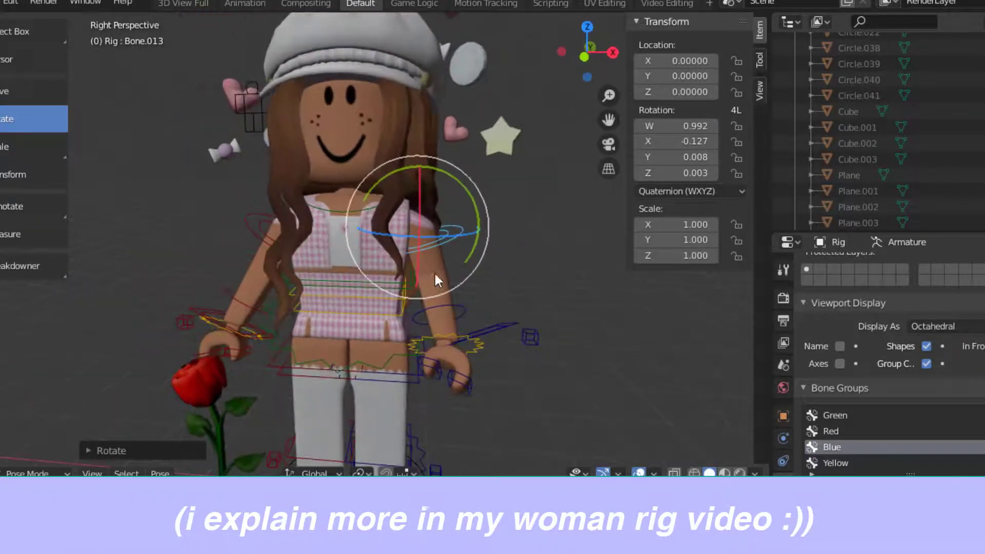
{"action": "left_click", "coordinate": [463, 310]}
{"action": "left_click_drag", "start_coordinate": [457, 266], "coordinate": [454, 229]}
Step: Rotate the left upper-arm bone about the global Z axis so the hand turns inward in front of the body
{"action": "left_click", "coordinate": [430, 244]}
{"action": "key", "text": "r"}
{"action": "key", "text": "z"}
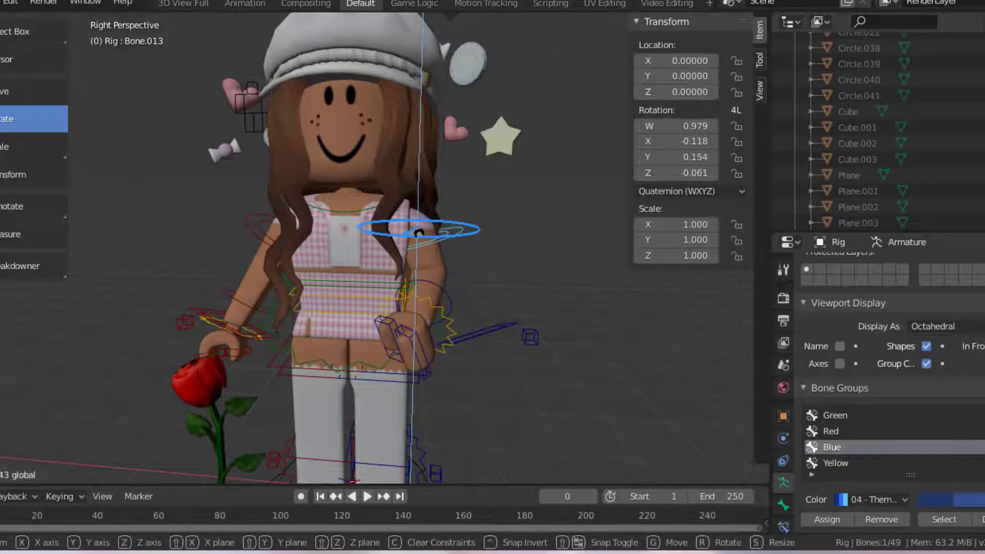
{"action": "left_click", "coordinate": [435, 217]}
{"action": "middle_click_drag", "start_coordinate": [436, 218], "coordinate": [448, 194]}
{"action": "left_click_drag", "start_coordinate": [449, 194], "coordinate": [446, 189]}
Step: Rotate the right forearm bone so the right arm bends upward at the elbow
{"action": "middle_click_drag", "start_coordinate": [175, 153], "coordinate": [252, 106]}
{"action": "left_click", "coordinate": [281, 216]}
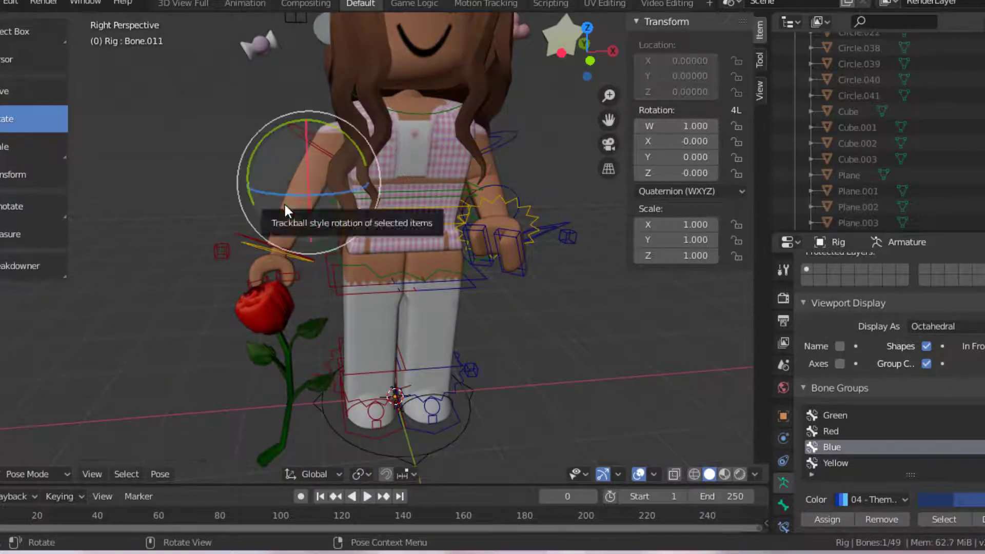
{"action": "left_click_drag", "start_coordinate": [284, 204], "coordinate": [345, 121]}
{"action": "middle_click_drag", "start_coordinate": [329, 197], "coordinate": [325, 222]}
Step: Rotate the right upper-arm bone about Z to swing the bent forearm in front of the body
{"action": "left_click", "coordinate": [332, 191]}
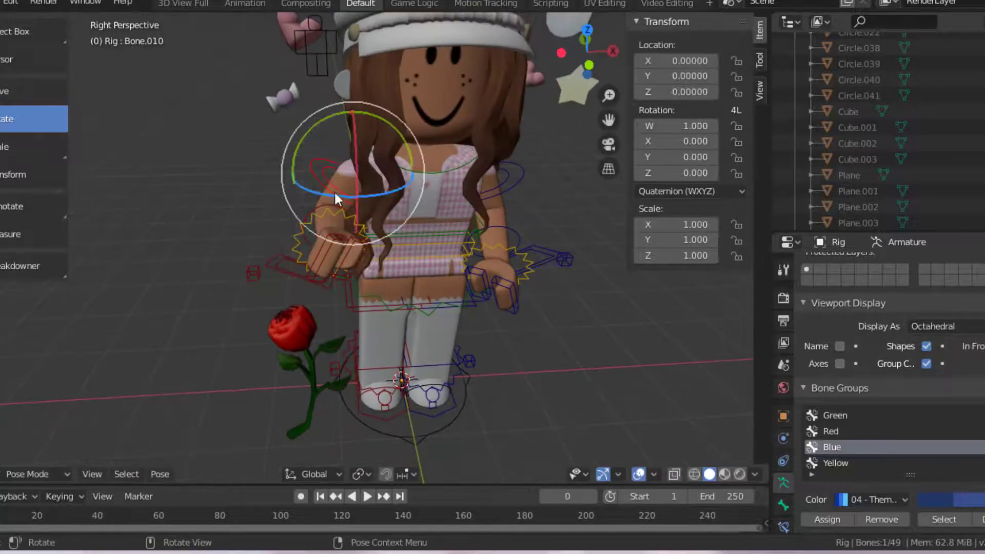
{"action": "left_click_drag", "start_coordinate": [334, 192], "coordinate": [356, 196]}
{"action": "middle_click_drag", "start_coordinate": [356, 196], "coordinate": [356, 177]}
{"action": "key", "text": "shift+grave"}
{"action": "left_click", "coordinate": [359, 248]}
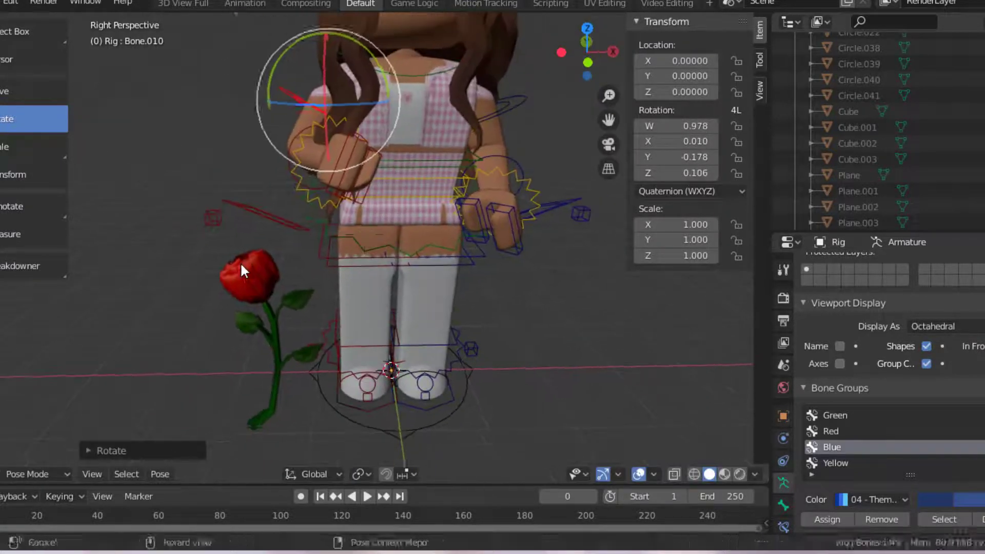
Step: Select the rose in Object Mode and set its origin to its geometry
{"action": "left_click", "coordinate": [244, 264]}
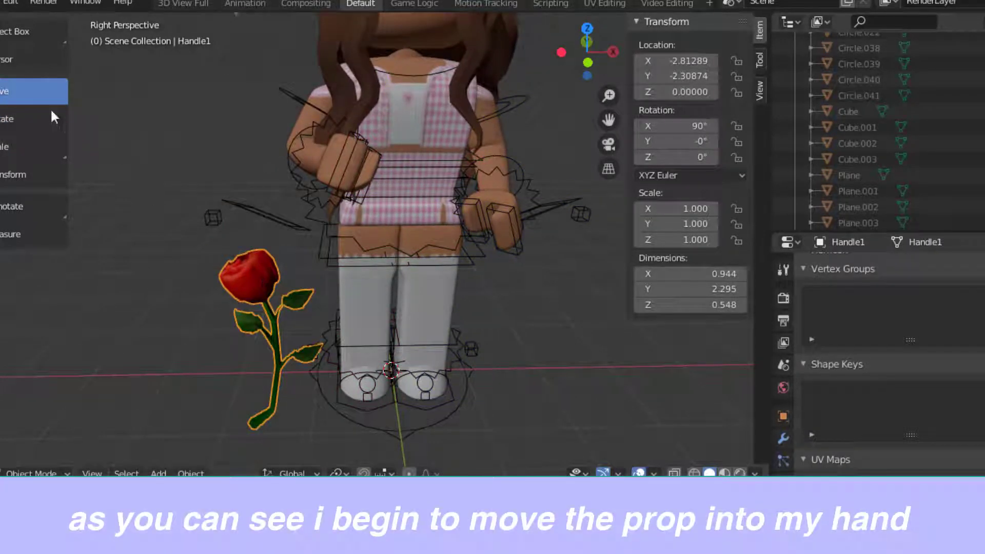
{"action": "key", "text": "shift+grave"}
{"action": "left_click", "coordinate": [359, 248]}
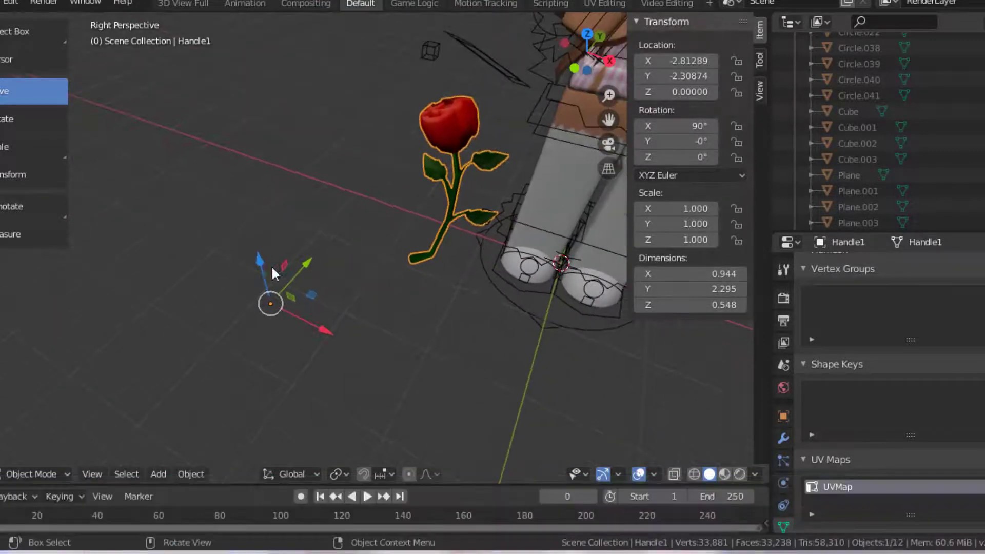
{"action": "right_click", "coordinate": [434, 140]}
{"action": "mouse_move", "coordinate": [430, 141]}
{"action": "left_click", "coordinate": [506, 157]}
Step: Move the rose along Z to about 3.27 and along X to about -0.57, next to the right hand
{"action": "key", "text": "shift+grave"}
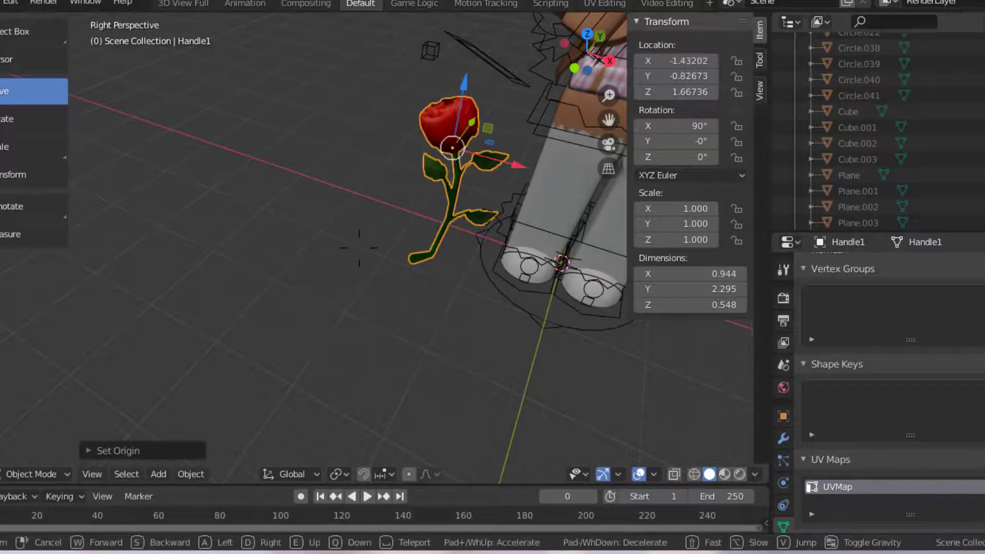
{"action": "left_click", "coordinate": [359, 246]}
{"action": "left_click_drag", "start_coordinate": [251, 234], "coordinate": [249, 89]}
{"action": "key", "text": "shift+grave"}
{"action": "left_click", "coordinate": [359, 245]}
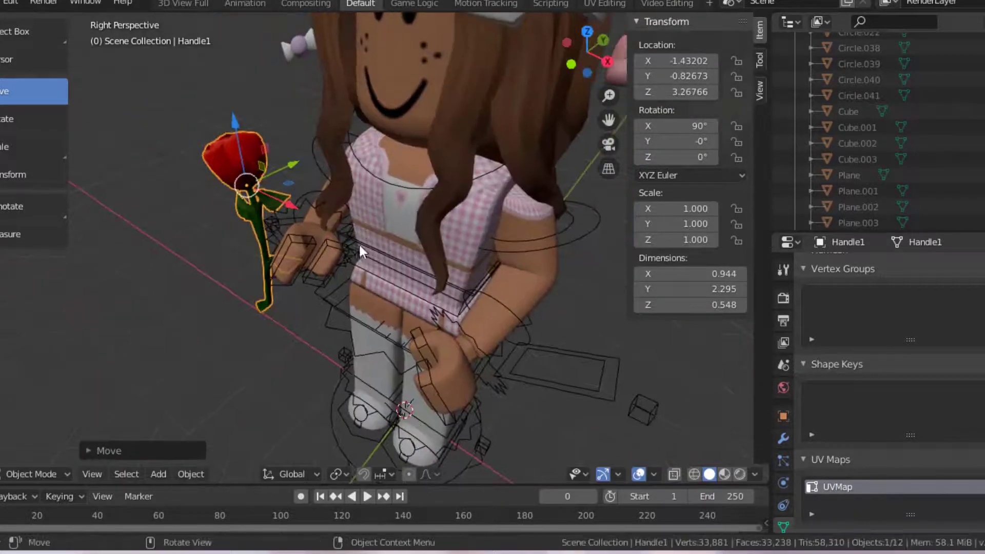
{"action": "left_click_drag", "start_coordinate": [293, 213], "coordinate": [365, 255]}
Step: Scale the rose uniformly down to about 0.773
{"action": "key", "text": "shift+grave"}
{"action": "left_click", "coordinate": [359, 247]}
{"action": "left_click", "coordinate": [21, 146]}
{"action": "left_click_drag", "start_coordinate": [374, 155], "coordinate": [361, 162]}
Step: Rotate the rose about Y to about 30° and shift it along X toward the right hand
{"action": "left_click", "coordinate": [35, 123]}
{"action": "key", "text": "shift+grave"}
{"action": "left_click", "coordinate": [359, 247]}
{"action": "left_click_drag", "start_coordinate": [386, 199], "coordinate": [396, 219]}
{"action": "left_click_drag", "start_coordinate": [339, 270], "coordinate": [351, 305]}
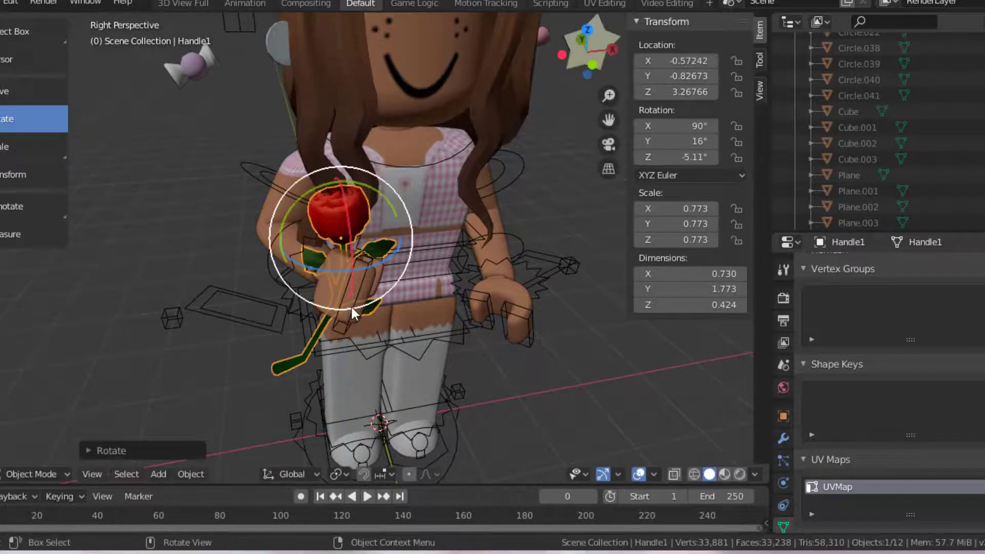
{"action": "key", "text": "ctrl+z"}
{"action": "left_click_drag", "start_coordinate": [298, 200], "coordinate": [311, 187]}
{"action": "left_click", "coordinate": [41, 93]}
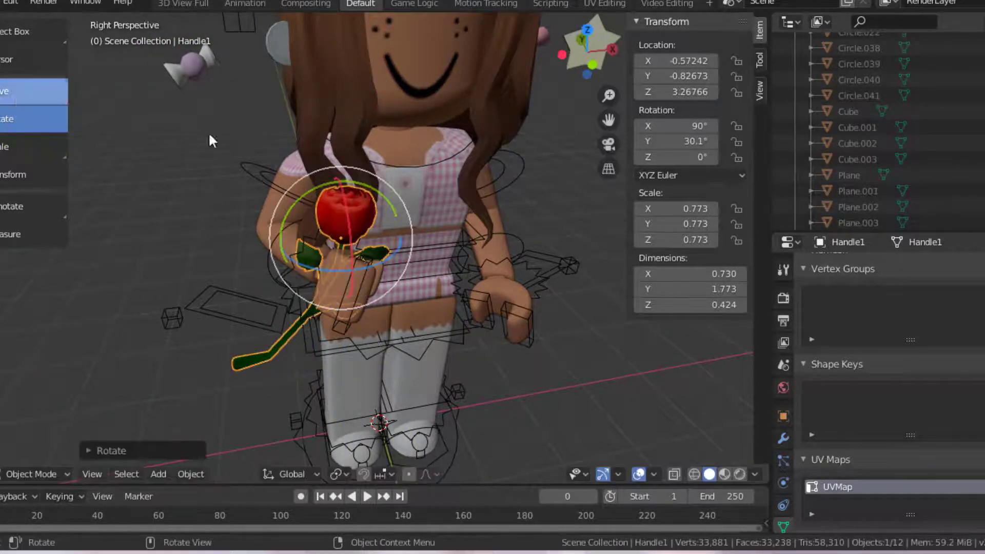
{"action": "left_click_drag", "start_coordinate": [400, 231], "coordinate": [419, 230]}
Step: Rotate the right wrist bone in Pose Mode to turn the hand around the rose stem
{"action": "key", "text": "shift+grave"}
{"action": "left_click", "coordinate": [359, 247]}
{"action": "left_click", "coordinate": [342, 192]}
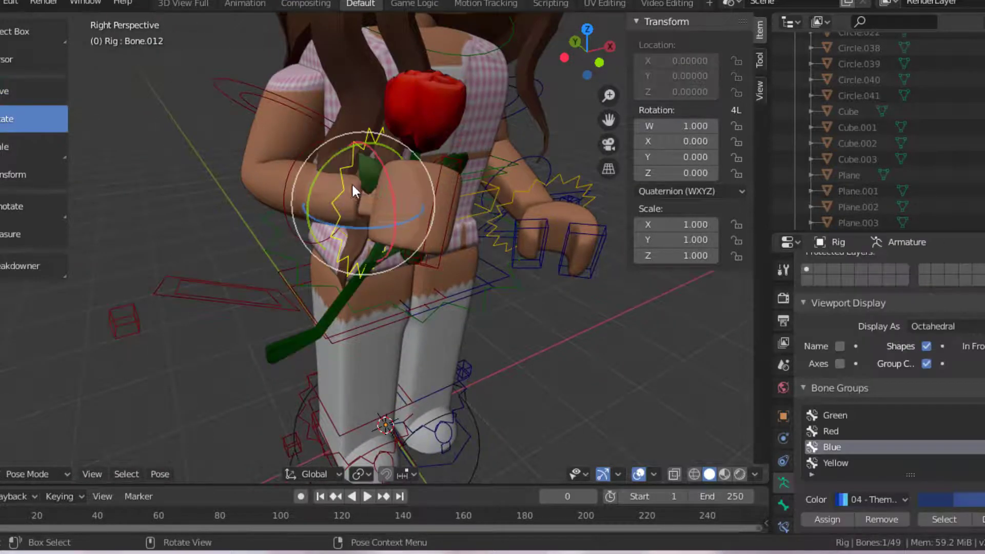
{"action": "left_click_drag", "start_coordinate": [389, 185], "coordinate": [392, 195]}
{"action": "left_click_drag", "start_coordinate": [321, 172], "coordinate": [318, 225]}
Step: Move the rose to about X -0.42, Y -1.13, Z 3.49 so its stem sits in the right hand
{"action": "key", "text": "shift+grave"}
{"action": "left_click", "coordinate": [324, 173]}
{"action": "left_click", "coordinate": [326, 175]}
{"action": "left_click_drag", "start_coordinate": [312, 190], "coordinate": [305, 148]}
{"action": "left_click_drag", "start_coordinate": [371, 206], "coordinate": [378, 206]}
Step: Rotate the right hand's finger bones in Pose Mode to close the grip around the rose stem
{"action": "key", "text": "shift+grave"}
{"action": "left_click", "coordinate": [302, 232]}
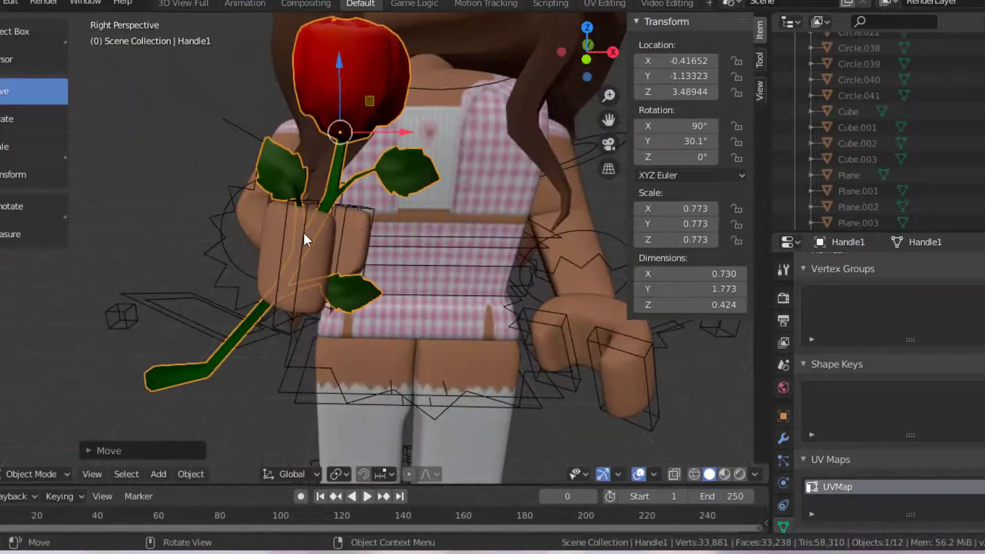
{"action": "left_click", "coordinate": [303, 232]}
{"action": "mouse_move", "coordinate": [320, 273]}
{"action": "left_mouse_down"}
{"action": "mouse_move", "coordinate": [338, 259]}
{"action": "mouse_move", "coordinate": [321, 266]}
{"action": "left_mouse_up"}
{"action": "key", "text": "shift+grave"}
{"action": "left_click", "coordinate": [393, 212]}
{"action": "left_click", "coordinate": [393, 212]}
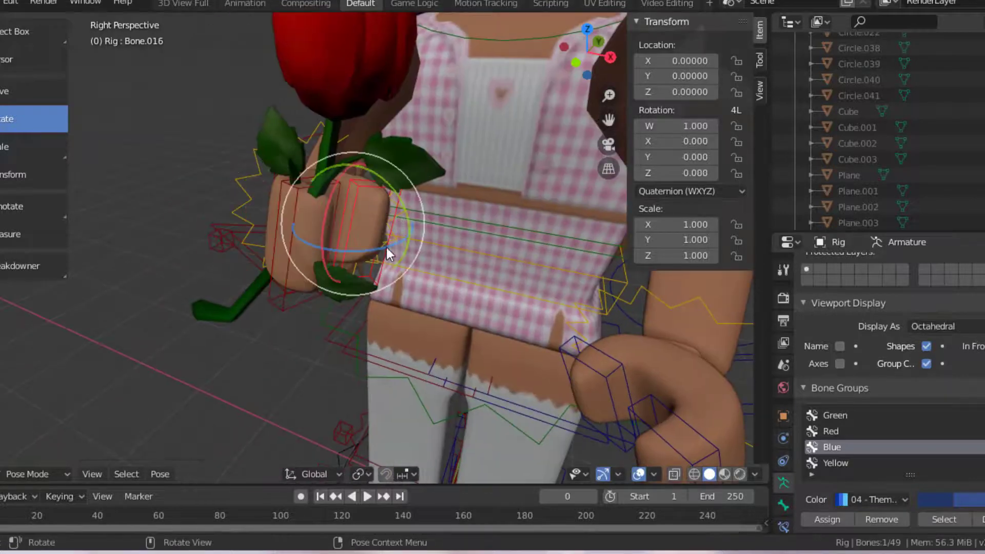
{"action": "left_click_drag", "start_coordinate": [386, 248], "coordinate": [365, 251]}
Step: Tilt the joined head by rotating it to about 88.3° X, 6.5° Y and 176° Z
{"action": "key", "text": "shift+grave"}
{"action": "key", "text": "s"}
{"action": "left_click", "coordinate": [365, 122]}
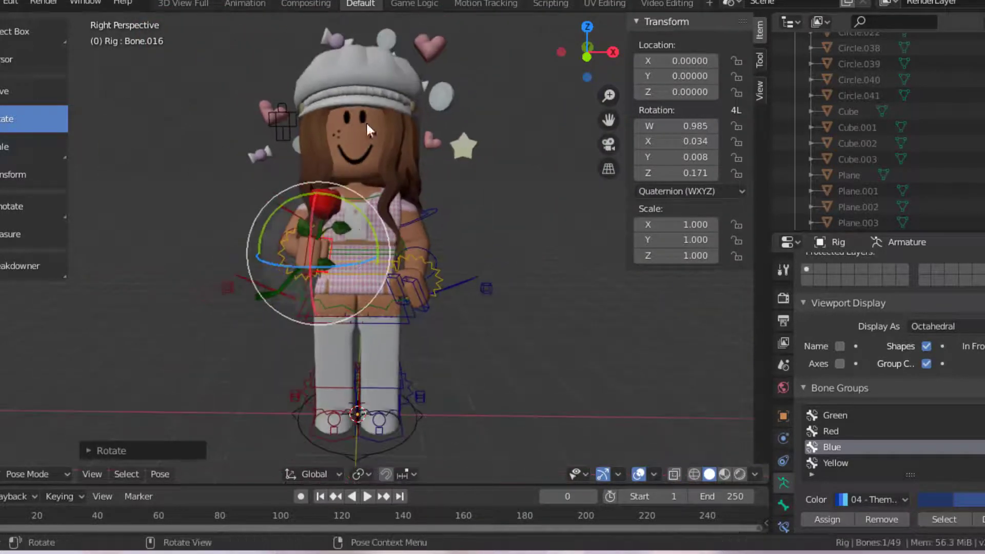
{"action": "left_click", "coordinate": [366, 123]}
{"action": "left_click", "coordinate": [35, 119]}
{"action": "left_click_drag", "start_coordinate": [321, 93], "coordinate": [317, 90]}
{"action": "left_click_drag", "start_coordinate": [400, 131], "coordinate": [417, 135]}
Step: Move the tilted head along X to about -0.06 and along Y to about -0.07 to fit the neck
{"action": "left_click", "coordinate": [35, 91]}
{"action": "key", "text": "shift+grave"}
{"action": "key", "text": "w"}
{"action": "key", "text": "d"}
{"action": "key", "text": "a"}
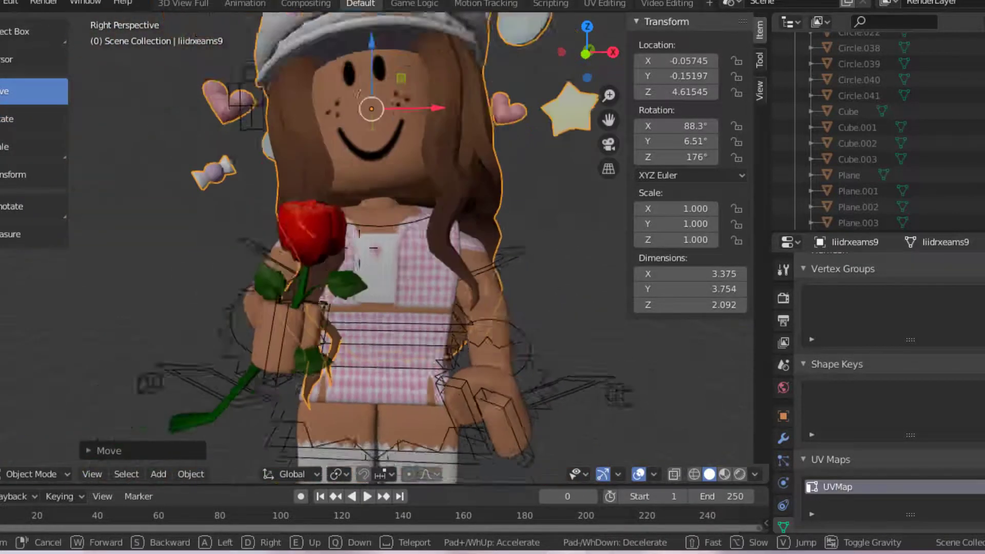
{"action": "key", "text": "s"}
{"action": "key", "text": "d"}
{"action": "left_click", "coordinate": [370, 135]}
{"action": "left_click_drag", "start_coordinate": [371, 134], "coordinate": [374, 131]}
Step: Scale the head uniformly down to about 0.966
{"action": "key", "text": "shift+grave"}
{"action": "key", "text": "a"}
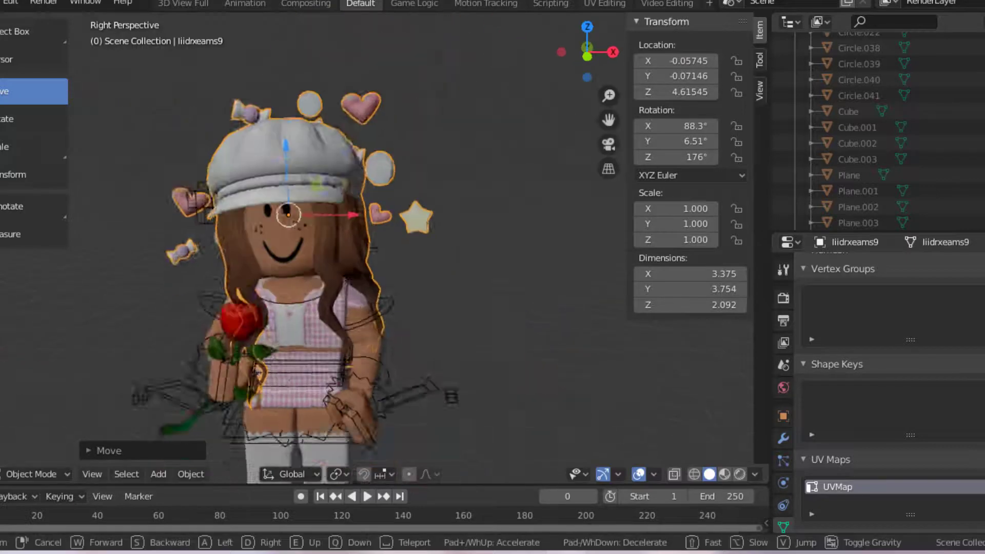
{"action": "key", "text": "s"}
{"action": "left_click", "coordinate": [359, 56]}
{"action": "left_click", "coordinate": [30, 121]}
{"action": "left_click", "coordinate": [28, 148]}
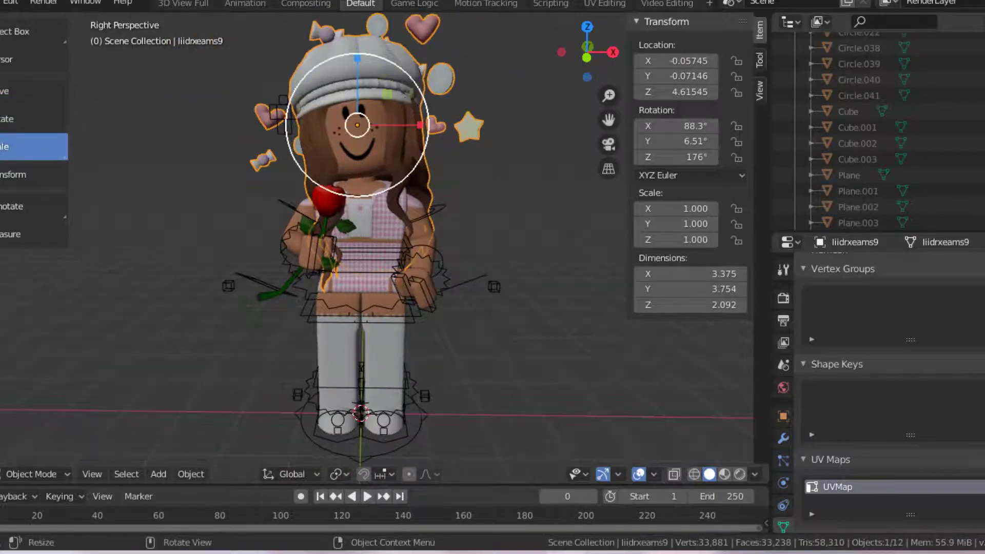
{"action": "left_click_drag", "start_coordinate": [289, 114], "coordinate": [292, 114]}
Step: Lower the head along Z to about 4.58 and shift it along Y to about -0.11
{"action": "left_click", "coordinate": [22, 95]}
{"action": "left_click_drag", "start_coordinate": [358, 61], "coordinate": [357, 64]}
{"action": "key", "text": "shift+grave"}
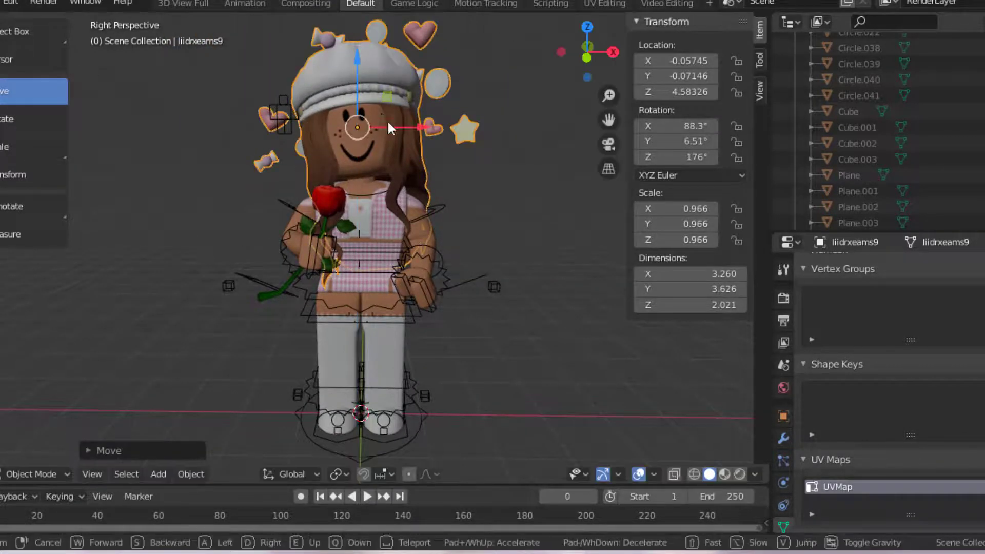
{"action": "key", "text": "d"}
{"action": "left_click", "coordinate": [378, 199]}
{"action": "left_click_drag", "start_coordinate": [387, 187], "coordinate": [385, 188]}
{"action": "left_click", "coordinate": [526, 552]}
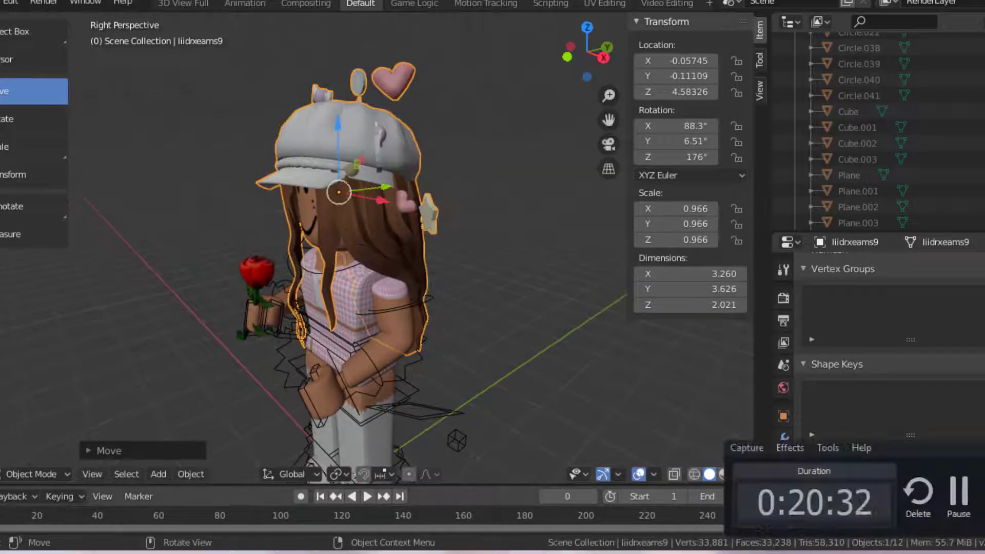
Step: Pose the rig's left leg by bending the lower leg back at the knee and rotating the thigh outward to about W 0.976, X 0.110, Y 0.161, Z -0.098
{"action": "key", "text": "shift+grave"}
{"action": "key", "text": "a"}
{"action": "key", "text": "s"}
{"action": "left_click", "coordinate": [463, 185]}
{"action": "left_click", "coordinate": [464, 186]}
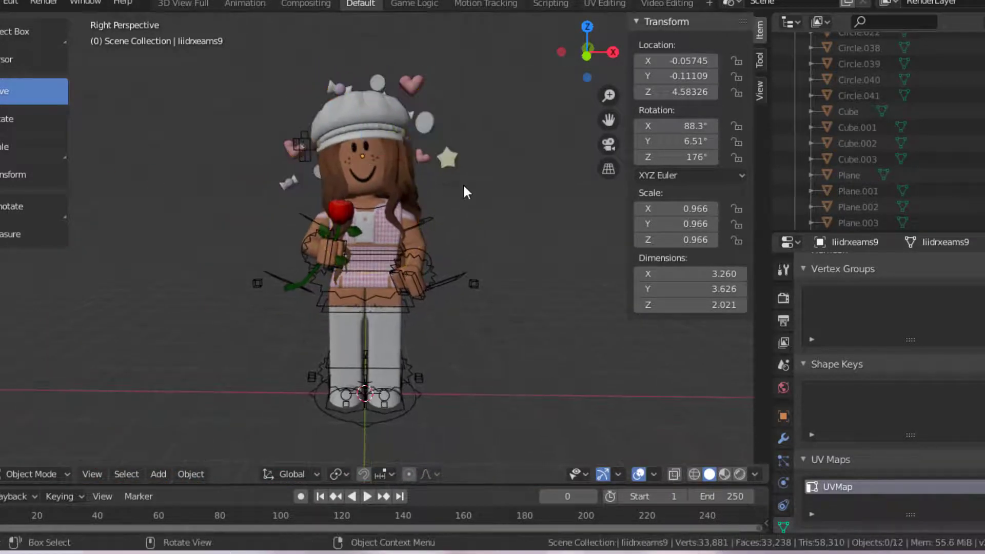
{"action": "scroll", "coordinate": [372, 229], "scroll_direction": "up", "scroll_amount": 2}
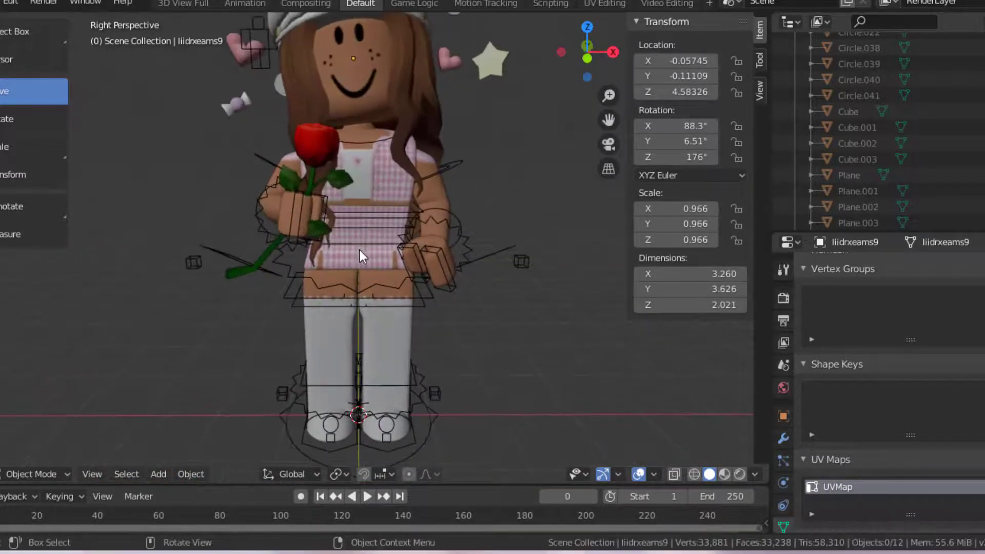
{"action": "left_click", "coordinate": [380, 300]}
{"action": "left_click", "coordinate": [391, 315]}
{"action": "left_click_drag", "start_coordinate": [390, 319], "coordinate": [391, 360]}
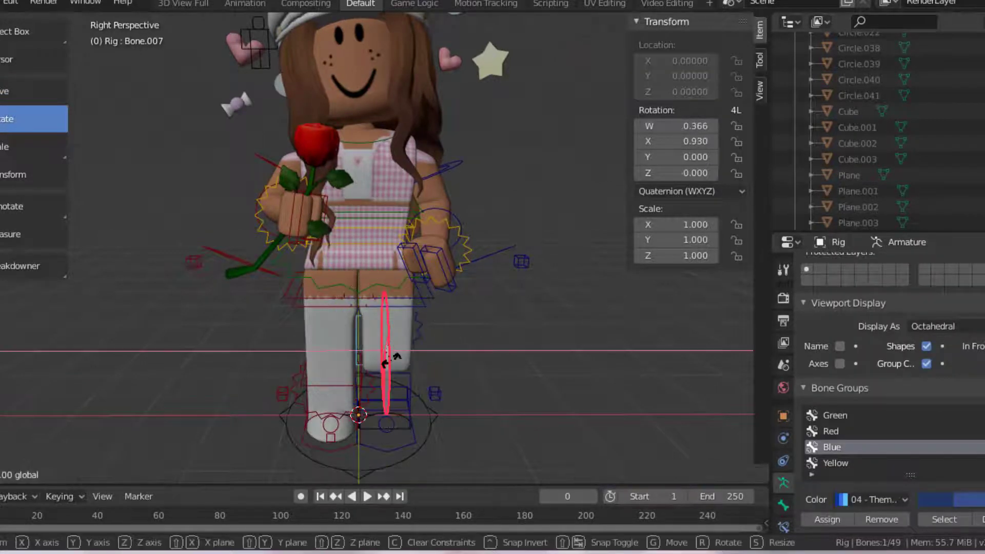
{"action": "left_click", "coordinate": [403, 294]}
{"action": "left_click_drag", "start_coordinate": [361, 259], "coordinate": [369, 274]}
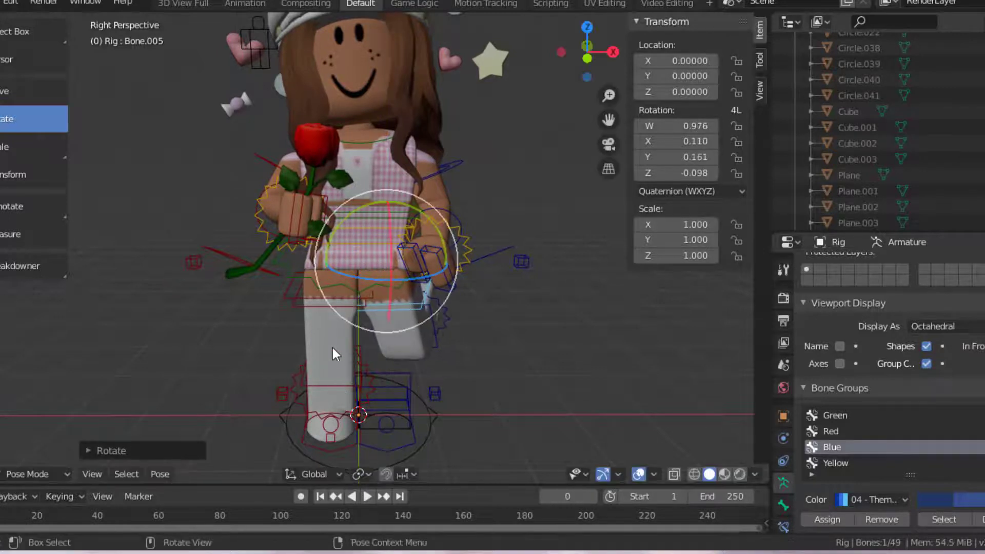
Step: Bend the rig's right lower leg slightly, rotating its bone to about W 0.993 and X 0.122
{"action": "left_click", "coordinate": [334, 354]}
{"action": "left_click_drag", "start_coordinate": [335, 356], "coordinate": [329, 365]}
{"action": "key", "text": "shift+grave"}
{"action": "left_click", "coordinate": [377, 247]}
{"action": "mouse_move", "coordinate": [460, 235]}
{"action": "left_mouse_down"}
{"action": "mouse_move", "coordinate": [451, 279]}
{"action": "mouse_move", "coordinate": [455, 248]}
{"action": "left_mouse_up"}
{"action": "key", "text": "shift+grave"}
{"action": "left_click", "coordinate": [377, 248]}
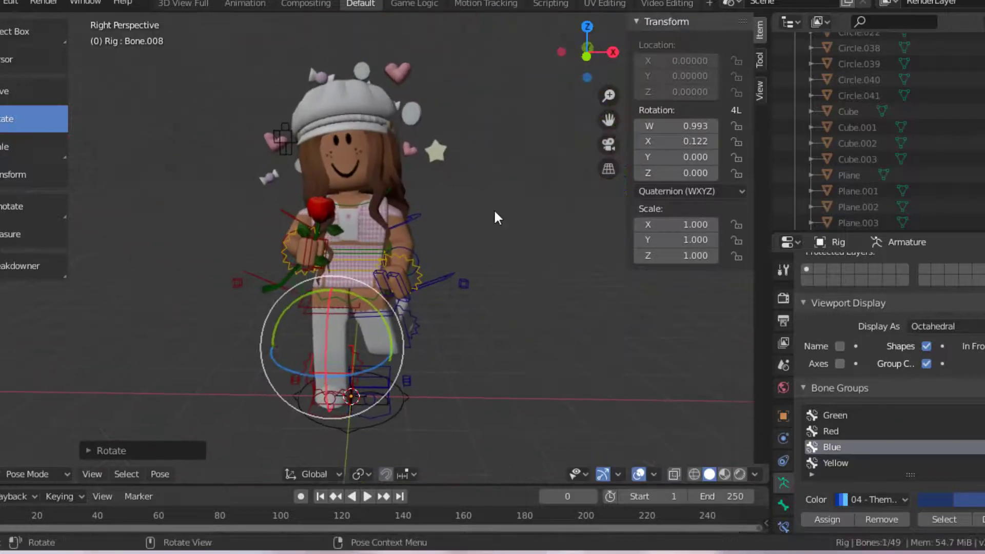
{"action": "left_click", "coordinate": [493, 209]}
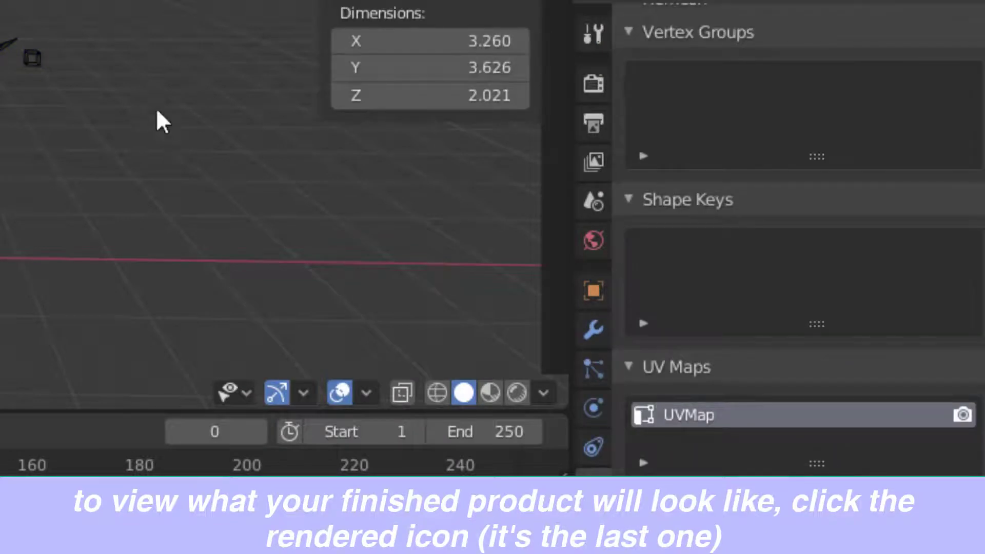
Step: Switch the viewport to rendered shading and set the Alpha input of the head and accessories' material to Image Texture
{"action": "left_click", "coordinate": [521, 392]}
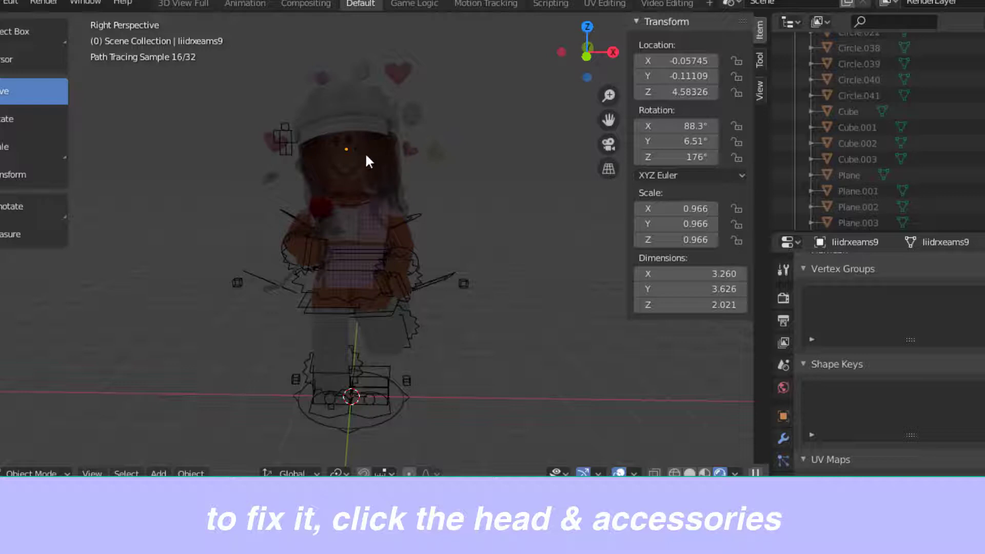
{"action": "left_click", "coordinate": [342, 165]}
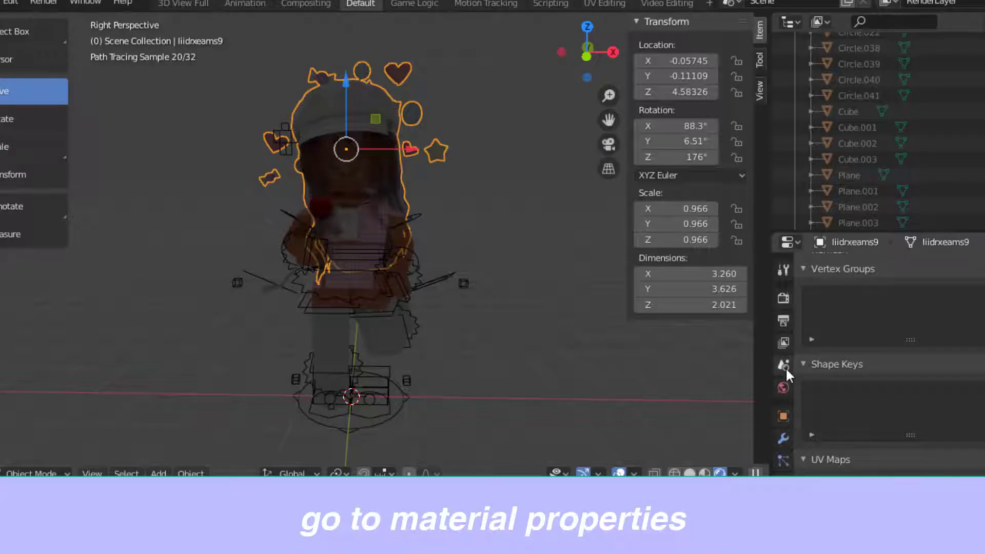
{"action": "scroll", "coordinate": [786, 367], "scroll_direction": "down", "scroll_amount": 3}
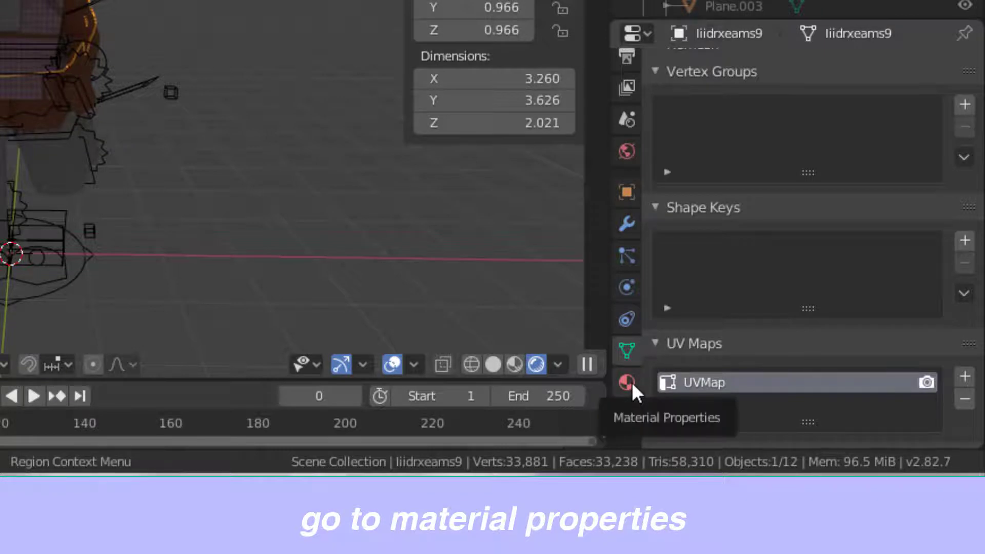
{"action": "left_click", "coordinate": [625, 382]}
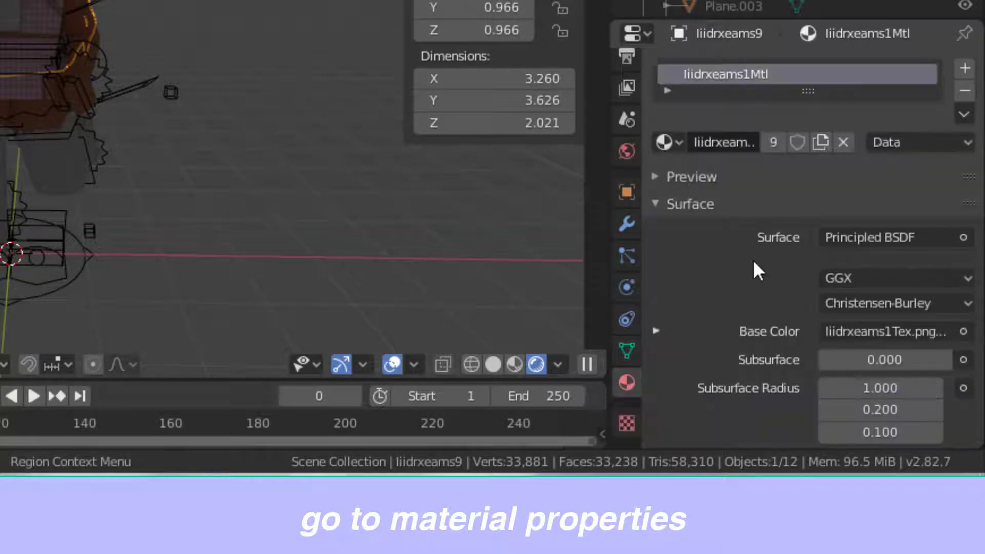
{"action": "scroll", "coordinate": [753, 267], "scroll_direction": "down", "scroll_amount": 15}
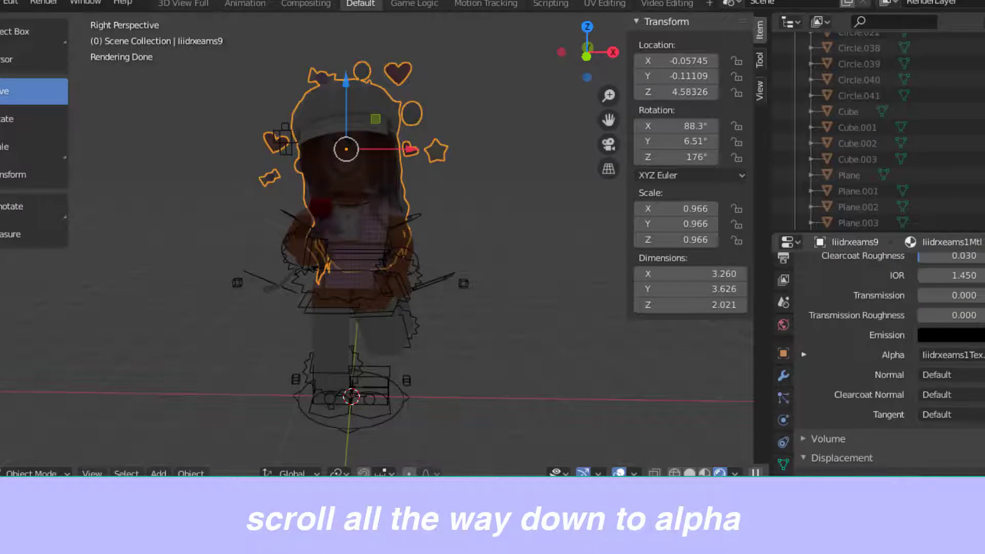
{"action": "left_click", "coordinate": [941, 355]}
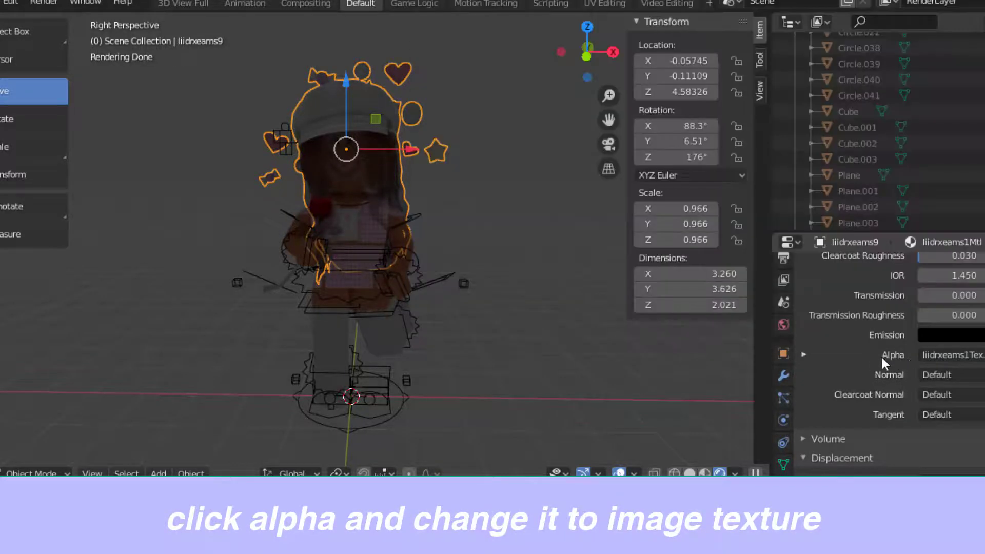
{"action": "left_click", "coordinate": [957, 355]}
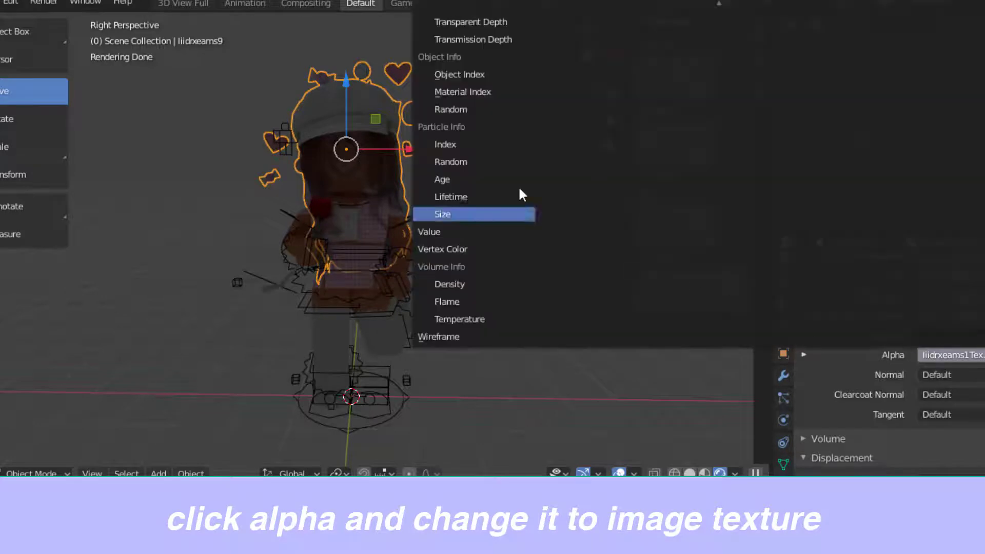
{"action": "scroll", "coordinate": [488, 132], "scroll_direction": "up", "scroll_amount": 10}
{"action": "scroll", "coordinate": [488, 131], "scroll_direction": "up", "scroll_amount": 7}
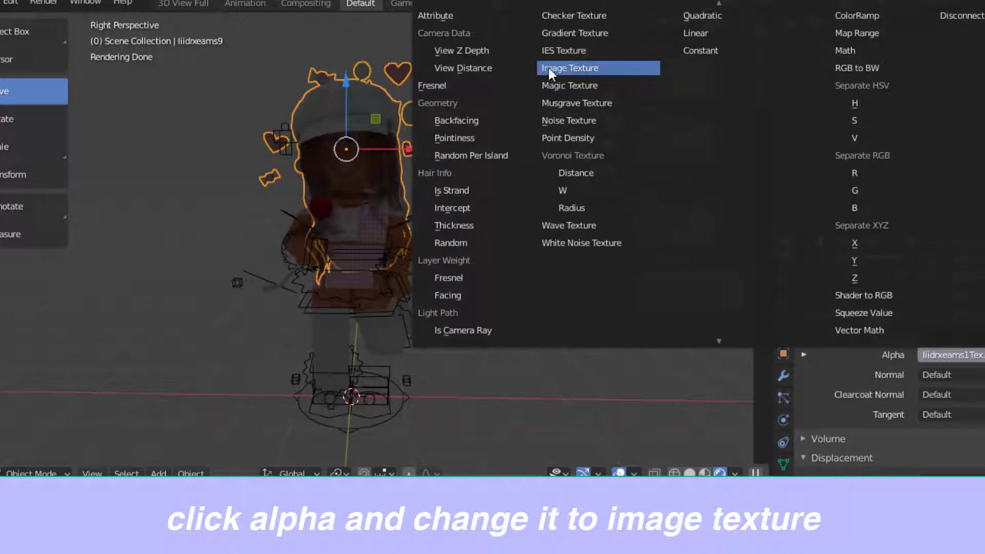
{"action": "left_click", "coordinate": [549, 67]}
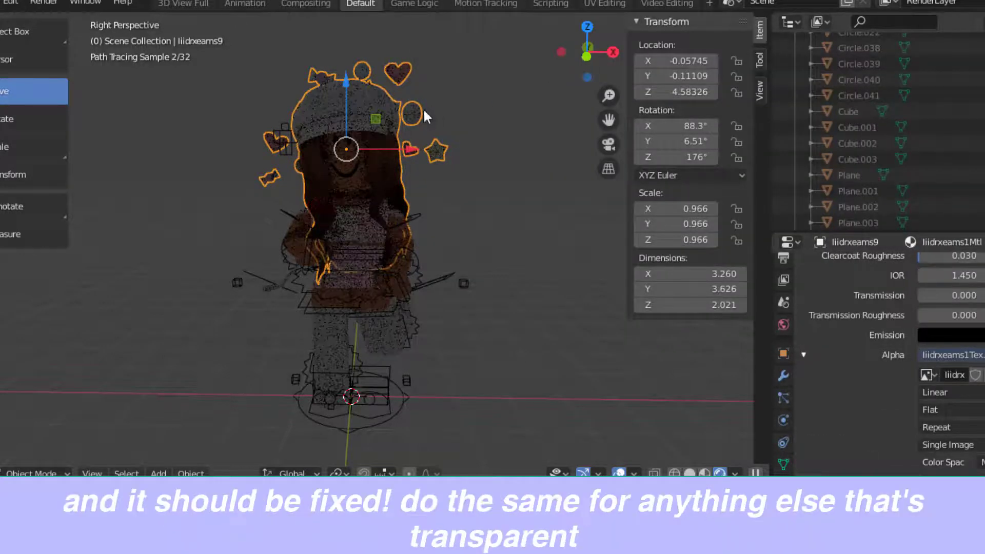
Step: Set the Alpha input of the rose's material to Image Texture as well, and deselect the rose
{"action": "left_click", "coordinate": [286, 278]}
{"action": "left_click", "coordinate": [948, 354]}
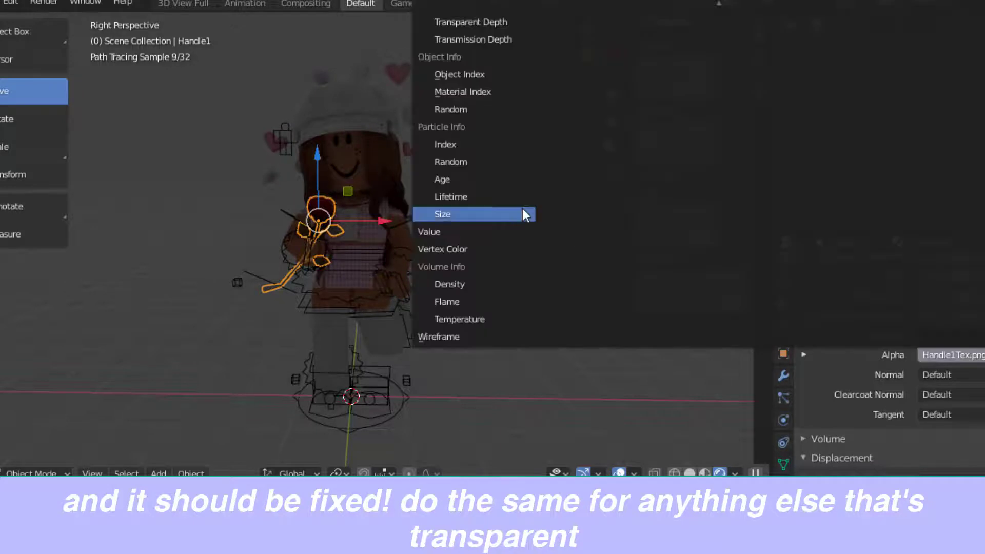
{"action": "scroll", "coordinate": [482, 14], "scroll_direction": "up", "scroll_amount": 10}
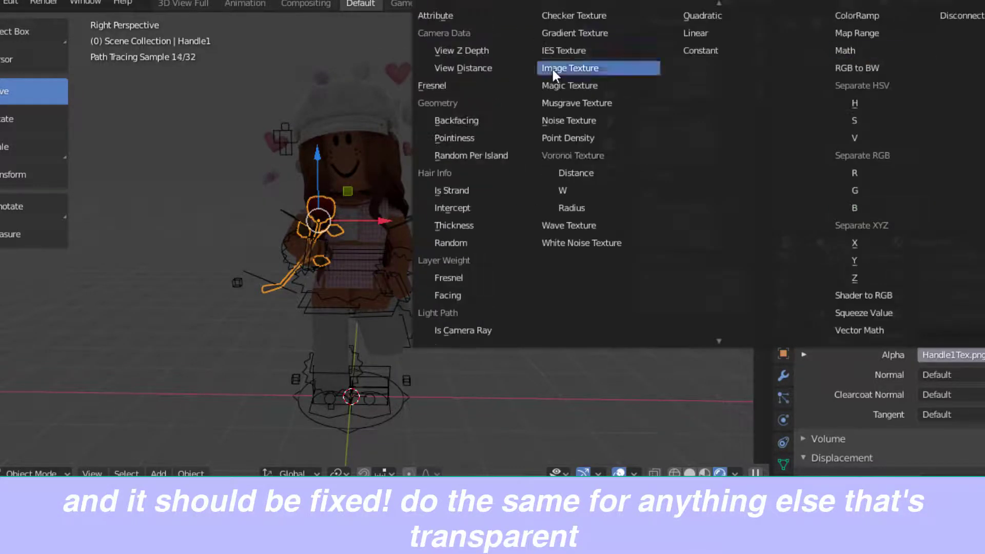
{"action": "left_click", "coordinate": [551, 68]}
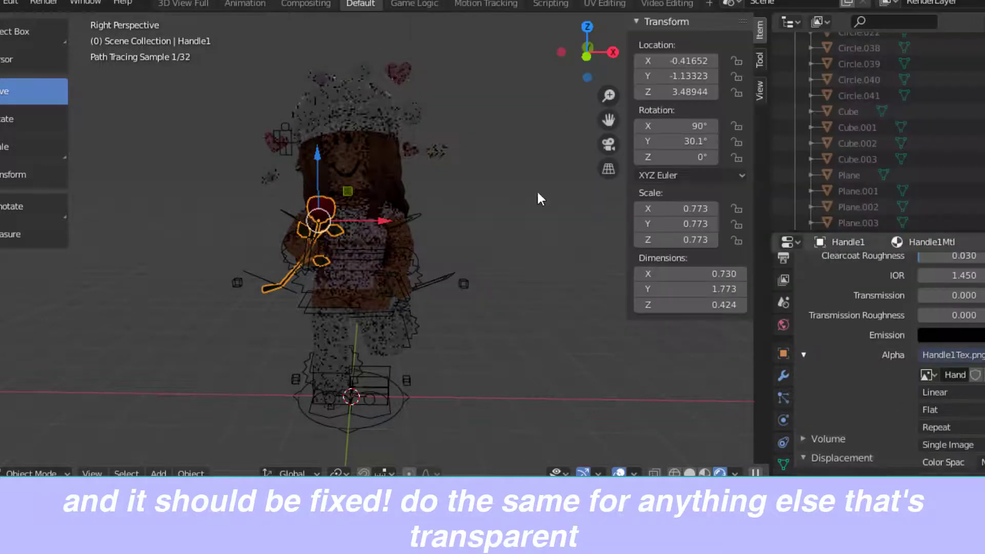
{"action": "left_click", "coordinate": [522, 237]}
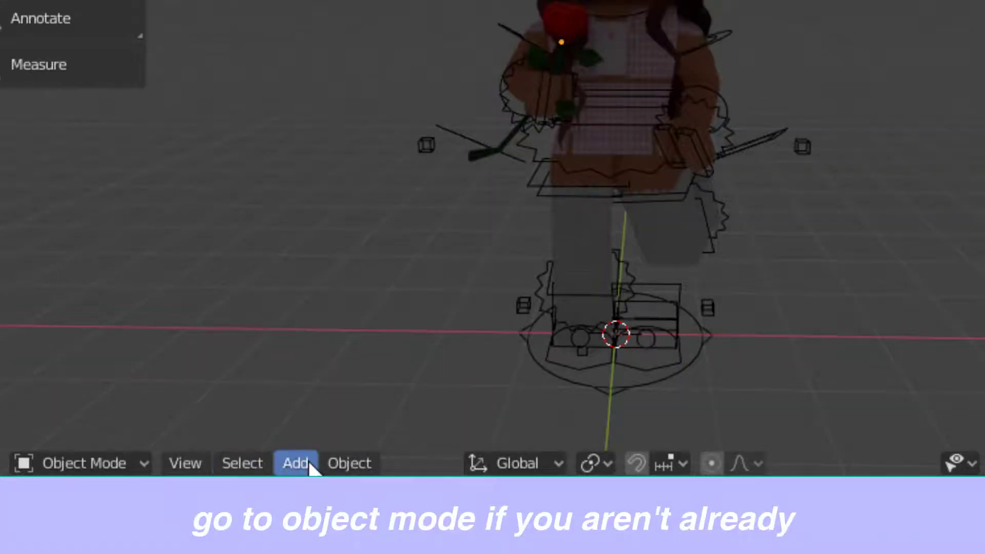
Step: Add a camera to the scene in Object Mode and look through the camera view
{"action": "left_click", "coordinate": [100, 471]}
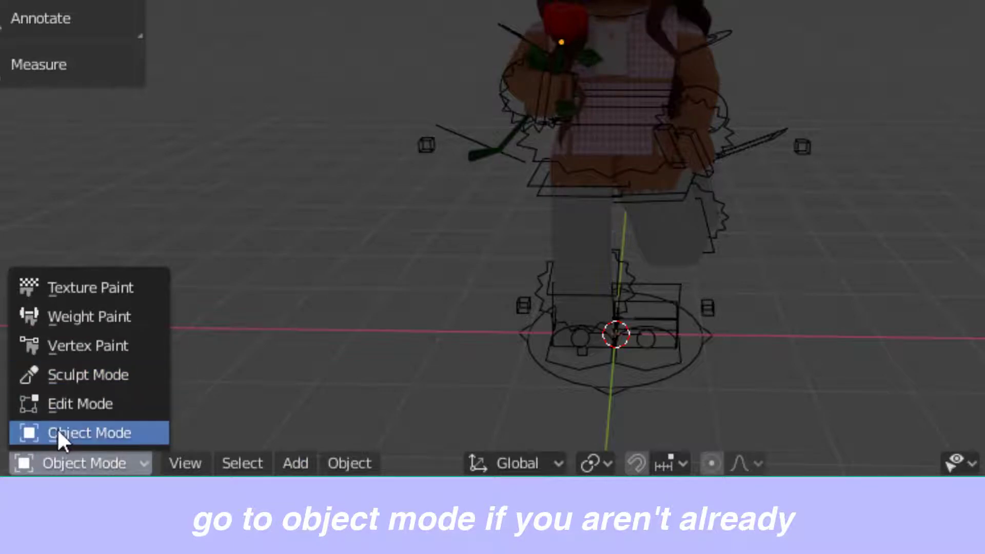
{"action": "left_click", "coordinate": [95, 463]}
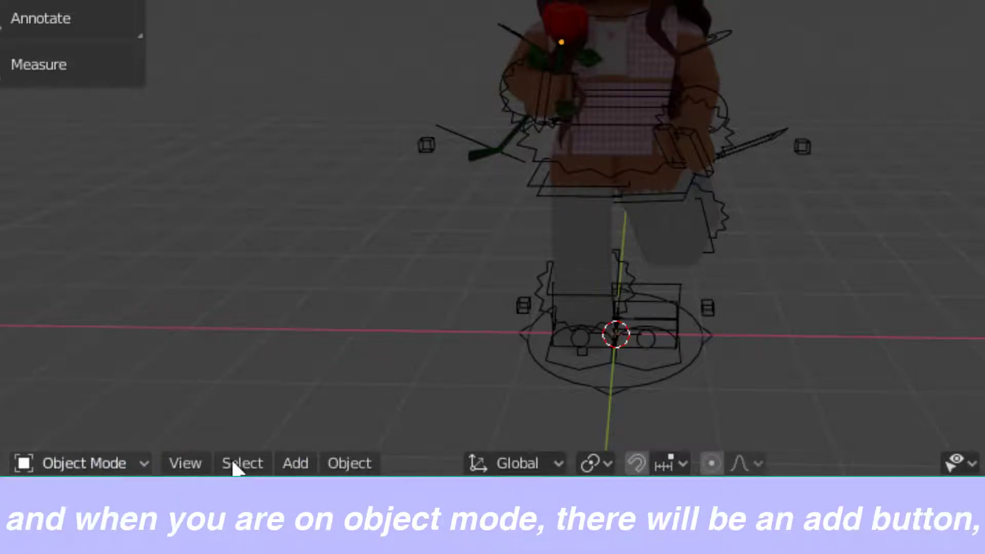
{"action": "left_click", "coordinate": [296, 464]}
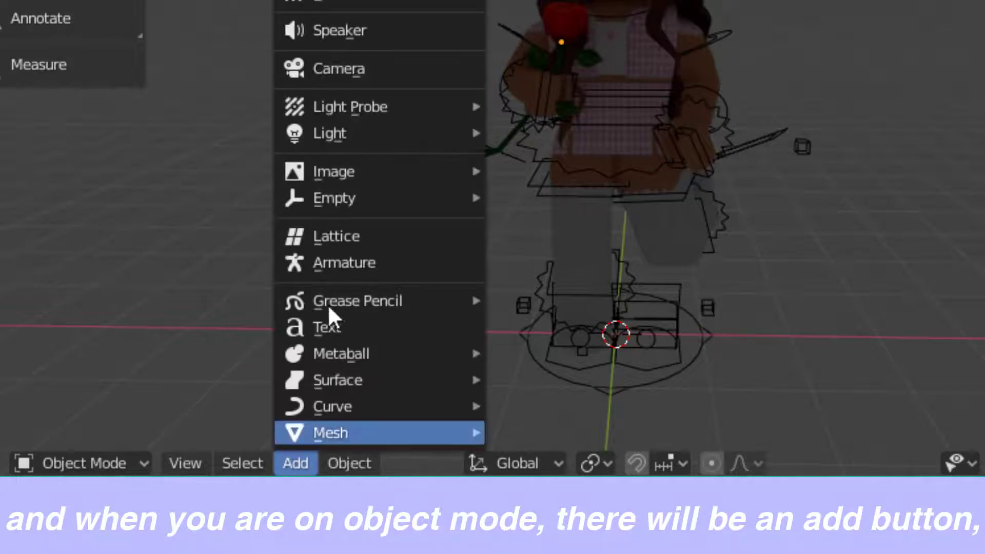
{"action": "left_click", "coordinate": [324, 69]}
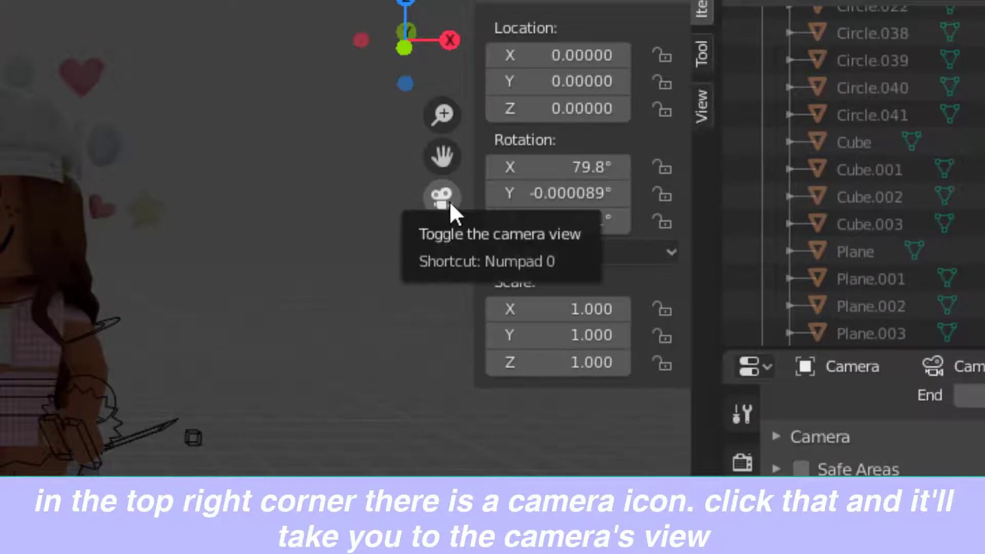
{"action": "left_click", "coordinate": [447, 203]}
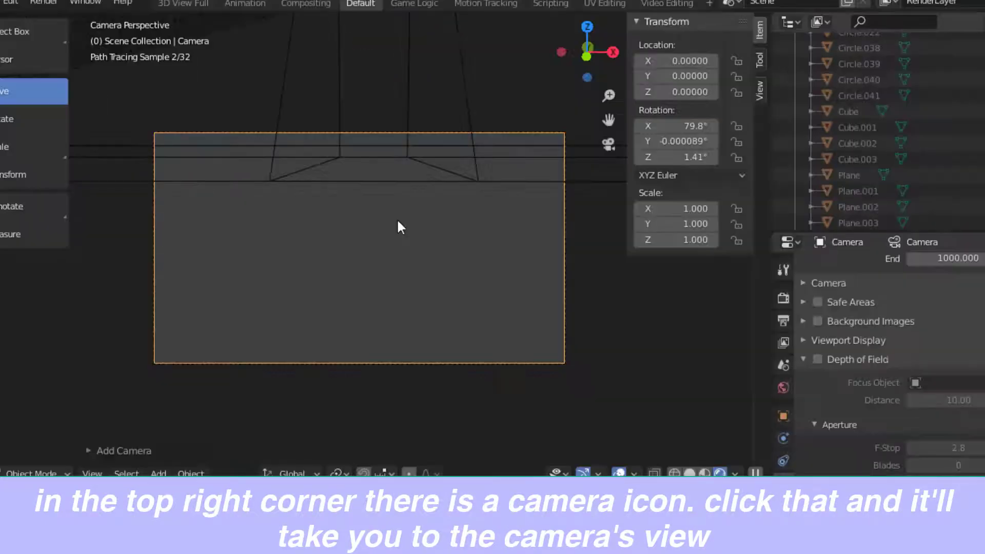
Step: Fly the camera back to about X 0.34, Y -13.29, Z 3.74 with 87° X rotation to frame the avatar from the front
{"action": "key", "text": "shift+grave"}
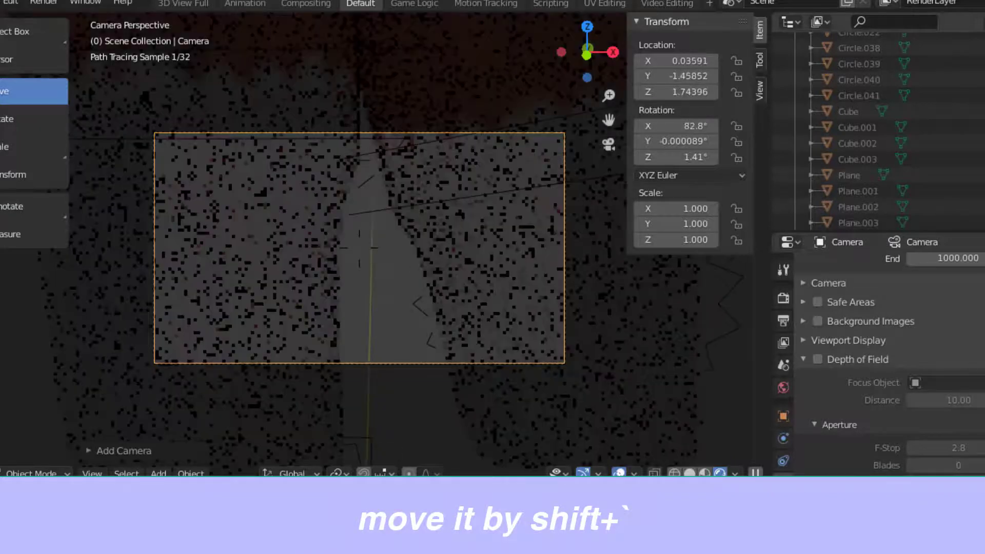
{"action": "key", "text": "s"}
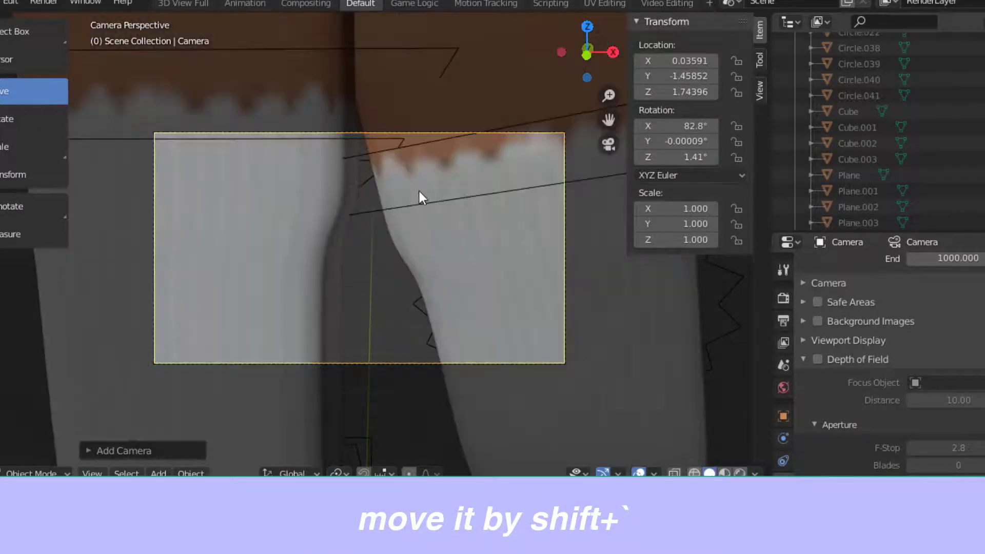
{"action": "key", "text": "e"}
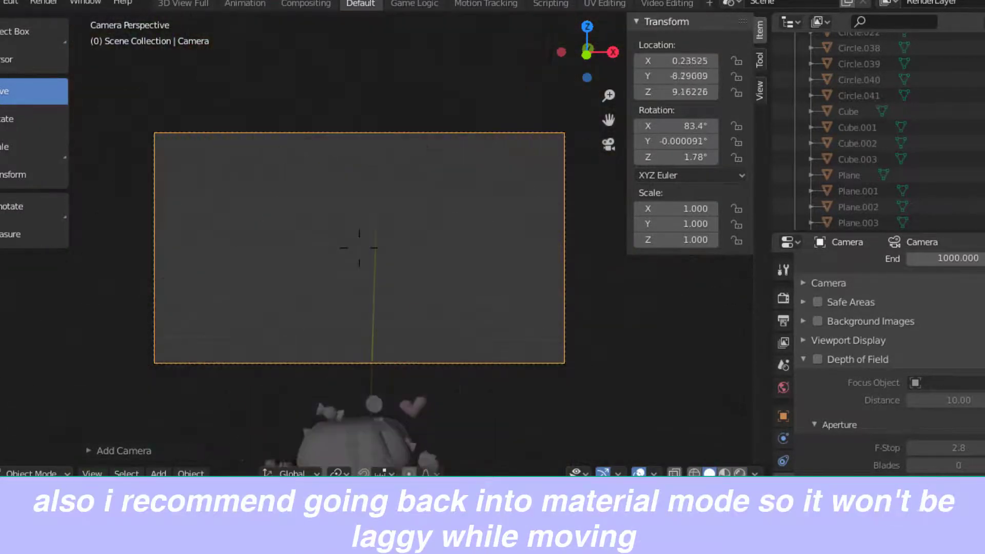
{"action": "key", "text": "q"}
{"action": "key", "text": "q"}
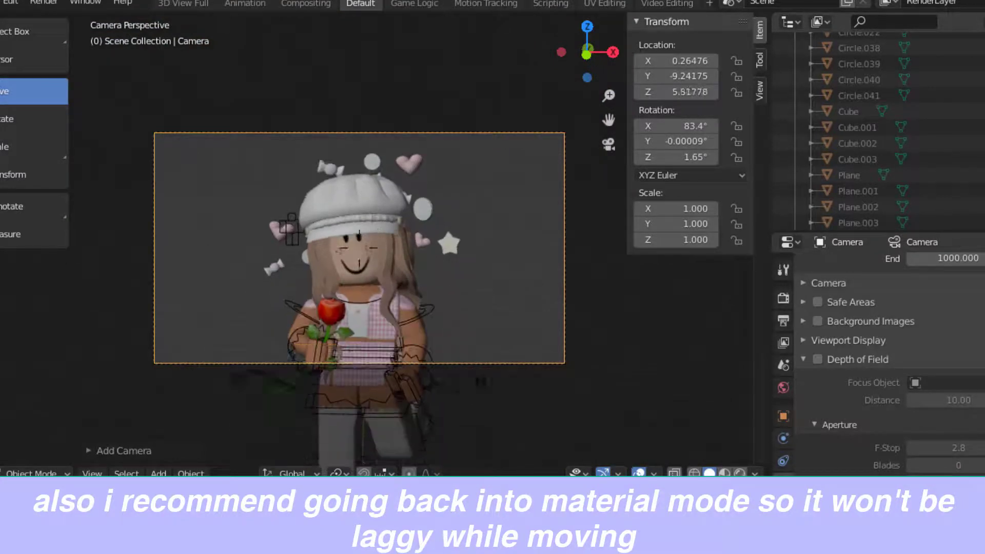
{"action": "key", "text": "s"}
{"action": "left_click", "coordinate": [344, 191]}
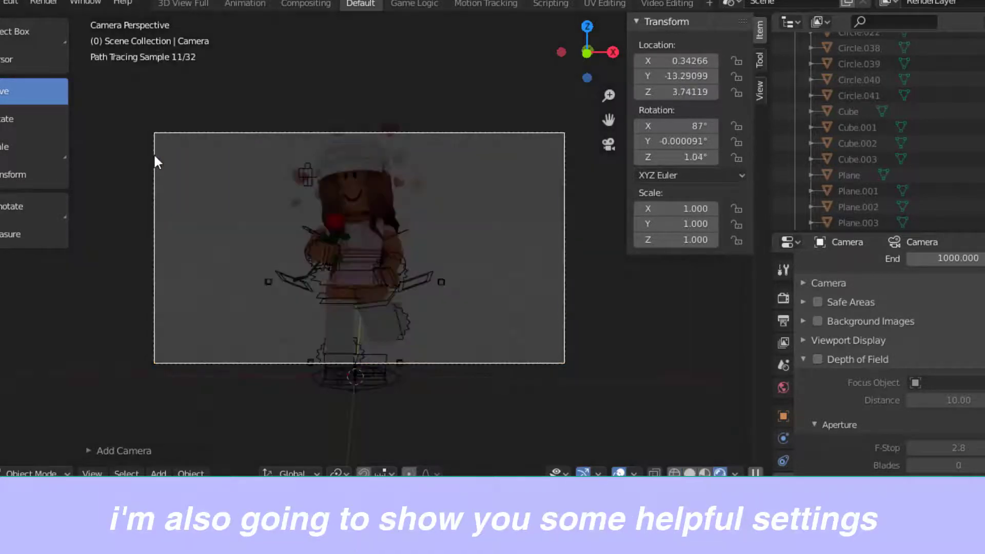
Step: Select the camera and enable a transparent background in the render's Film settings
{"action": "left_click", "coordinate": [156, 159]}
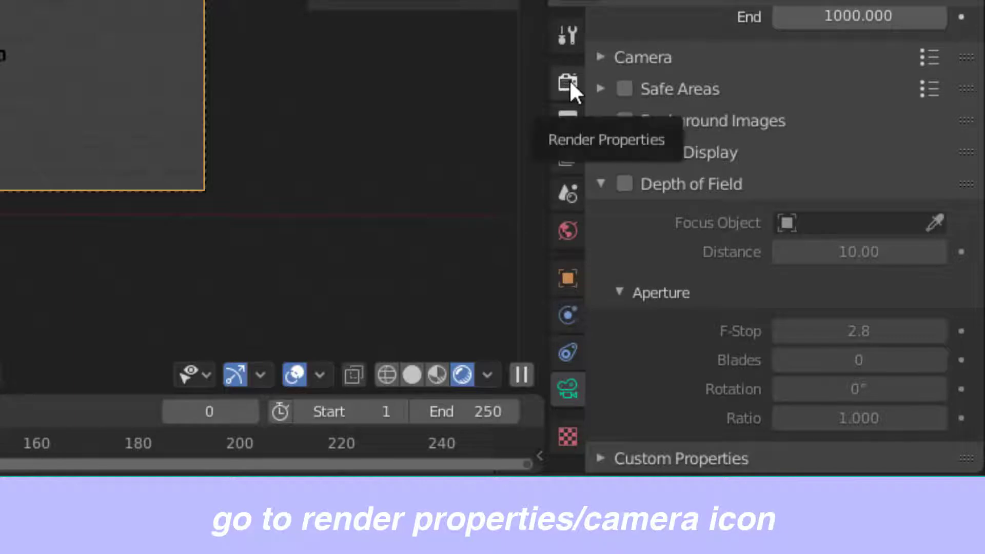
{"action": "left_click", "coordinate": [569, 82]}
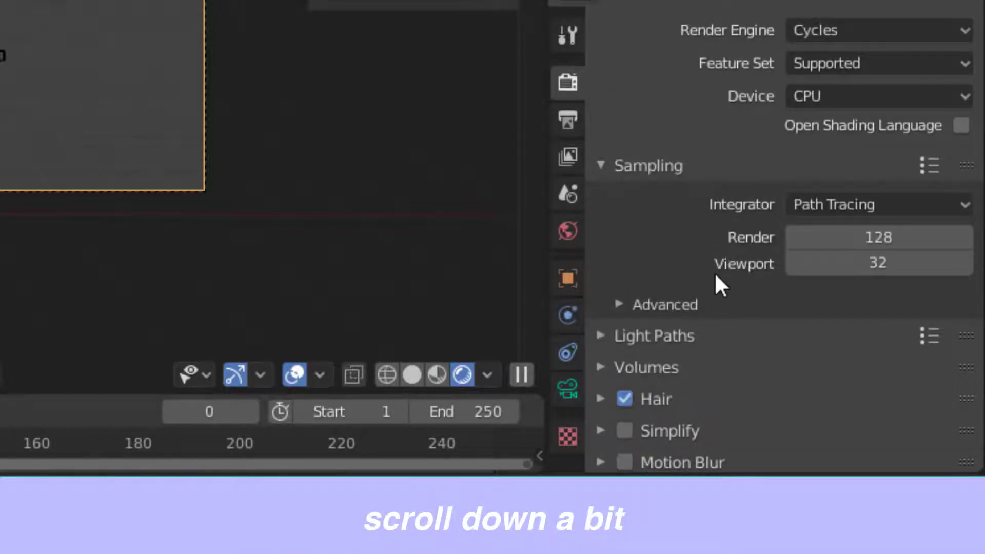
{"action": "scroll", "coordinate": [717, 280], "scroll_direction": "down", "scroll_amount": 6}
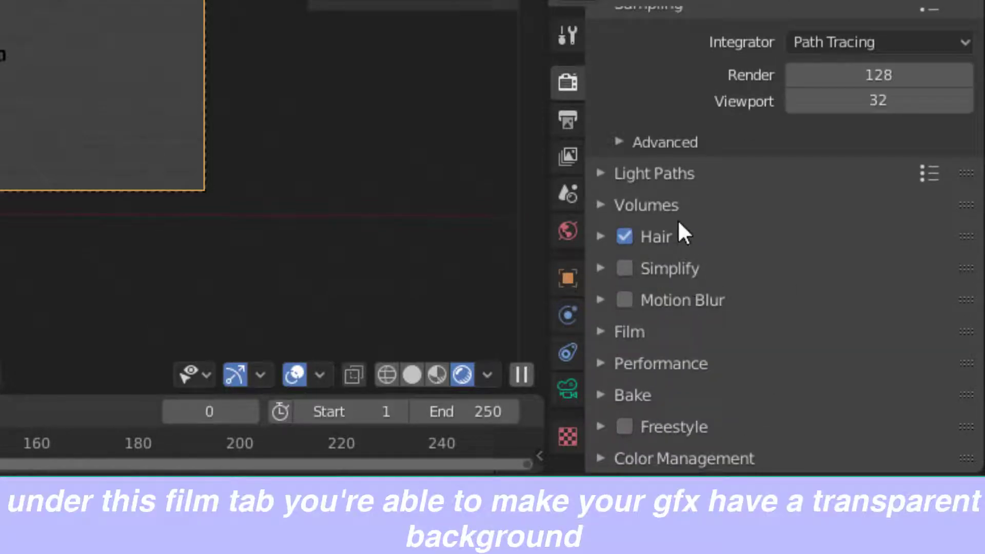
{"action": "left_click", "coordinate": [618, 331]}
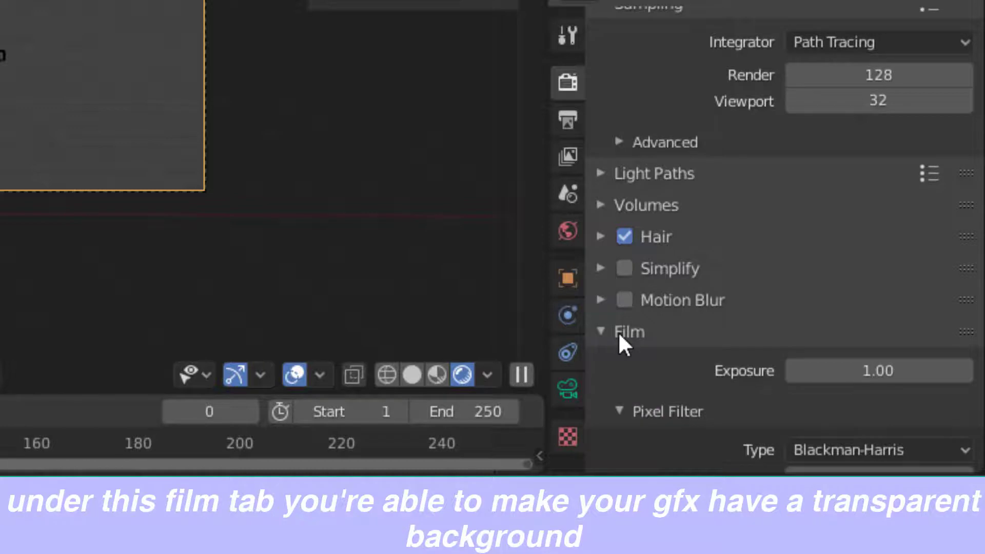
{"action": "scroll", "coordinate": [802, 352], "scroll_direction": "down", "scroll_amount": 4}
{"action": "scroll", "coordinate": [804, 356], "scroll_direction": "down", "scroll_amount": 5}
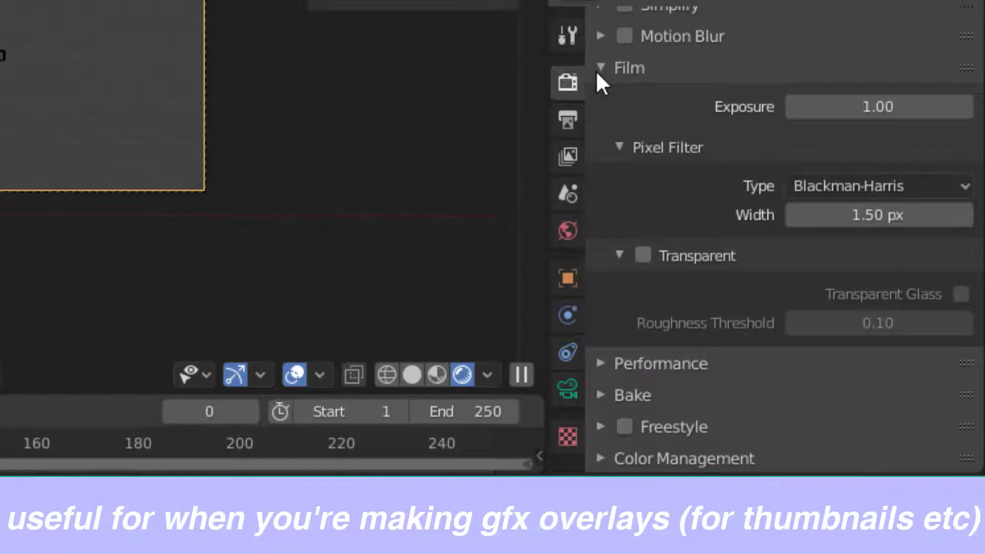
{"action": "left_click", "coordinate": [641, 256]}
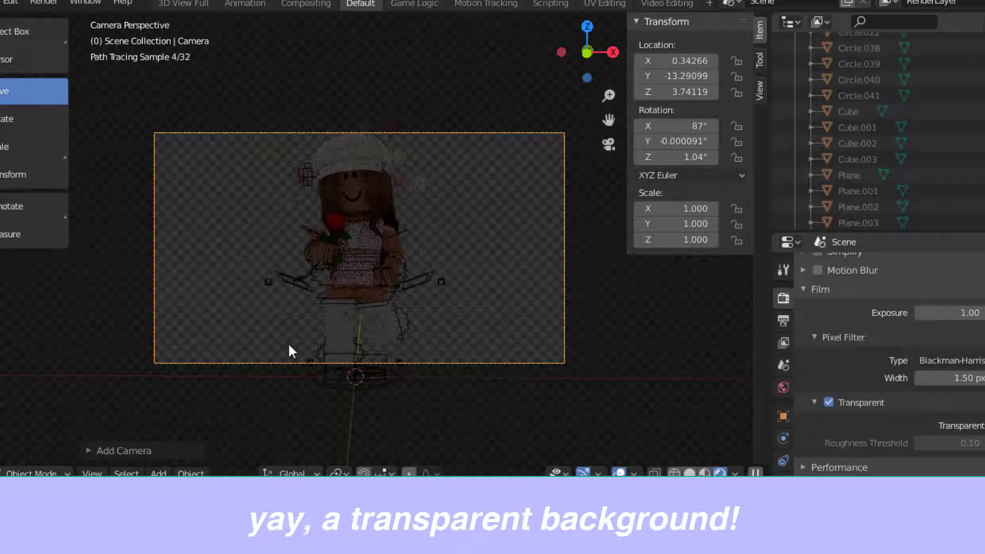
Step: Turn off the transparent film background and set the output resolution to 1280 × 820 px
{"action": "left_click", "coordinate": [829, 403]}
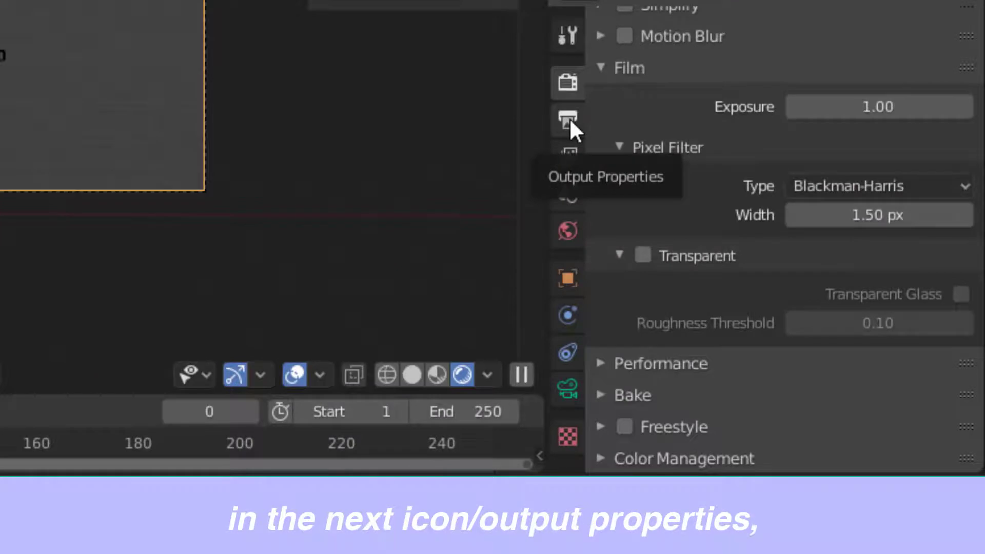
{"action": "left_click", "coordinate": [570, 119]}
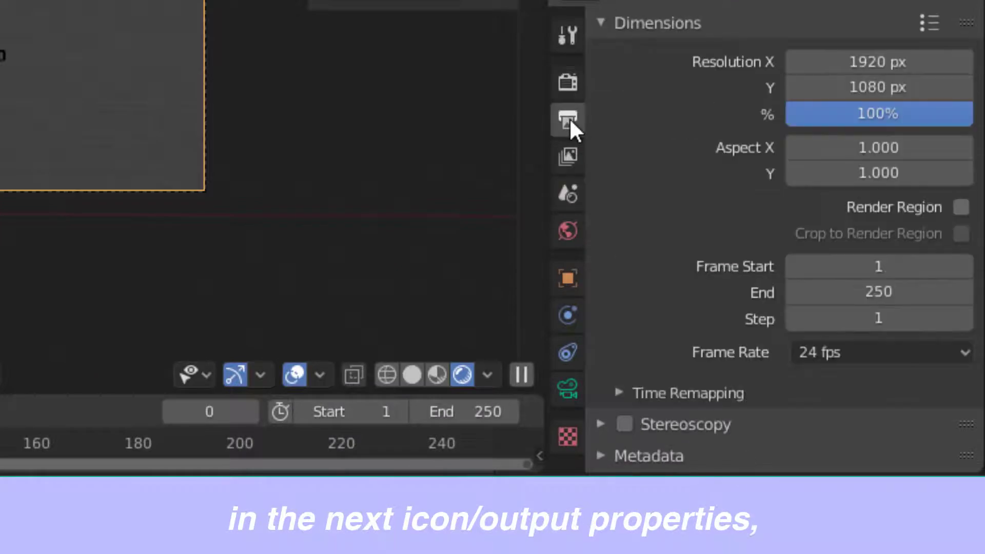
{"action": "left_click", "coordinate": [877, 61]}
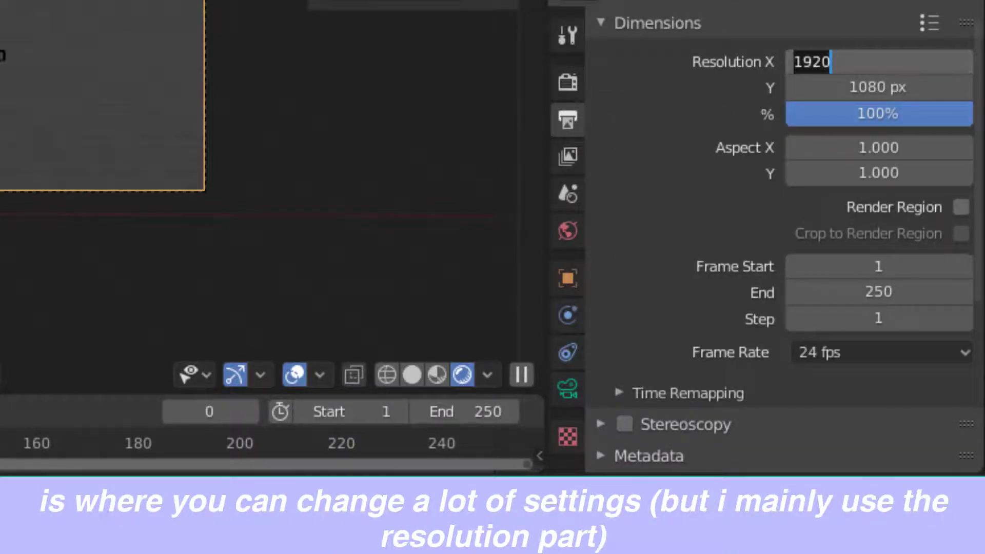
{"action": "type", "text": "1280"}
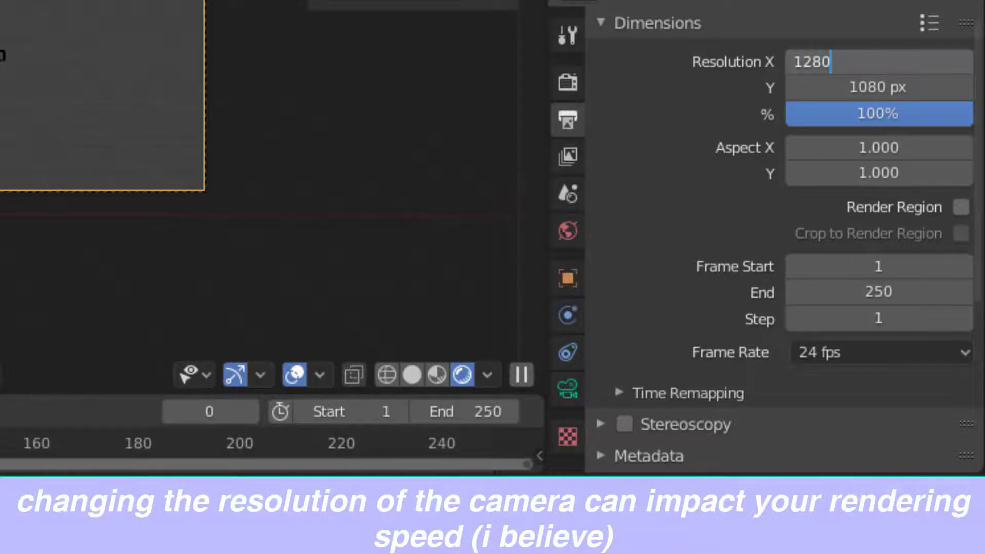
{"action": "key", "text": "Return"}
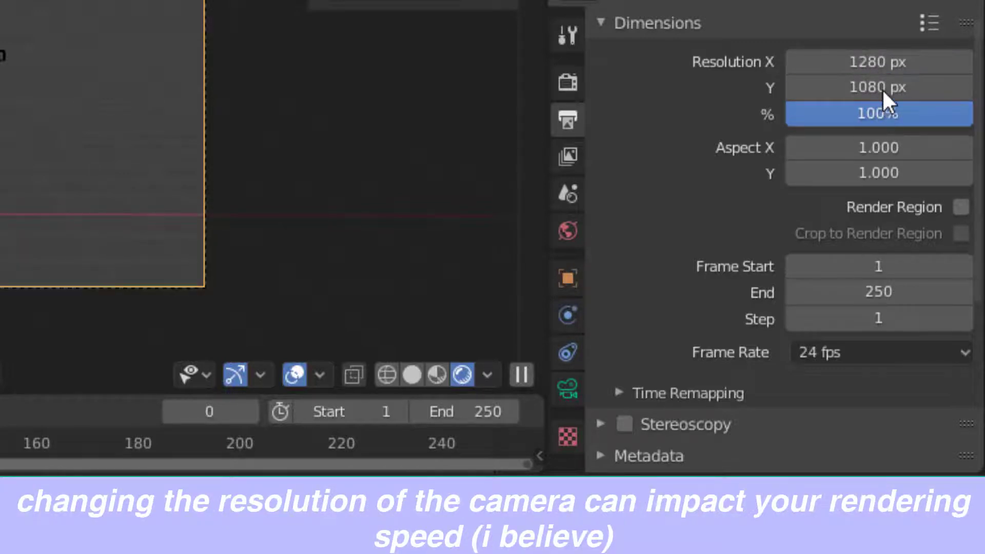
{"action": "left_click", "coordinate": [882, 88]}
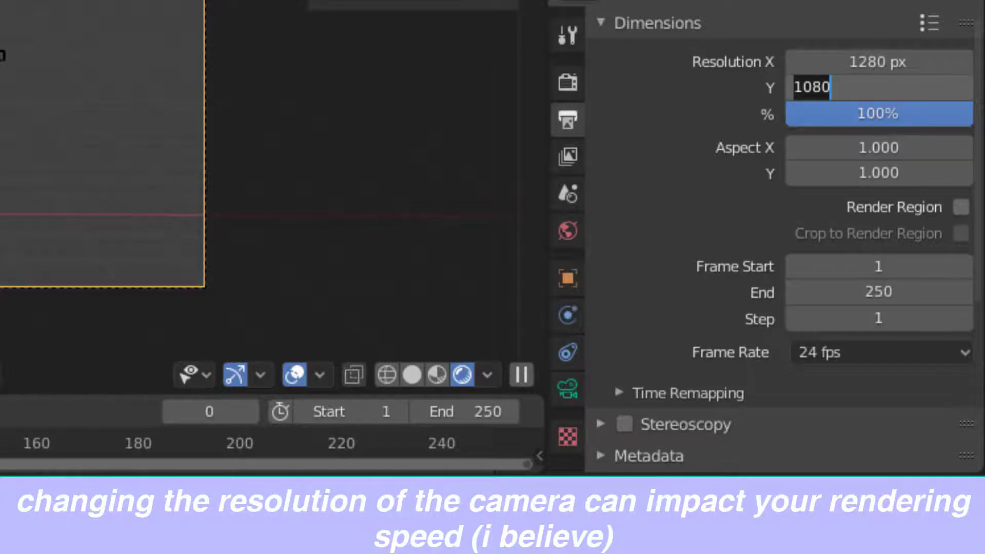
{"action": "type", "text": "820"}
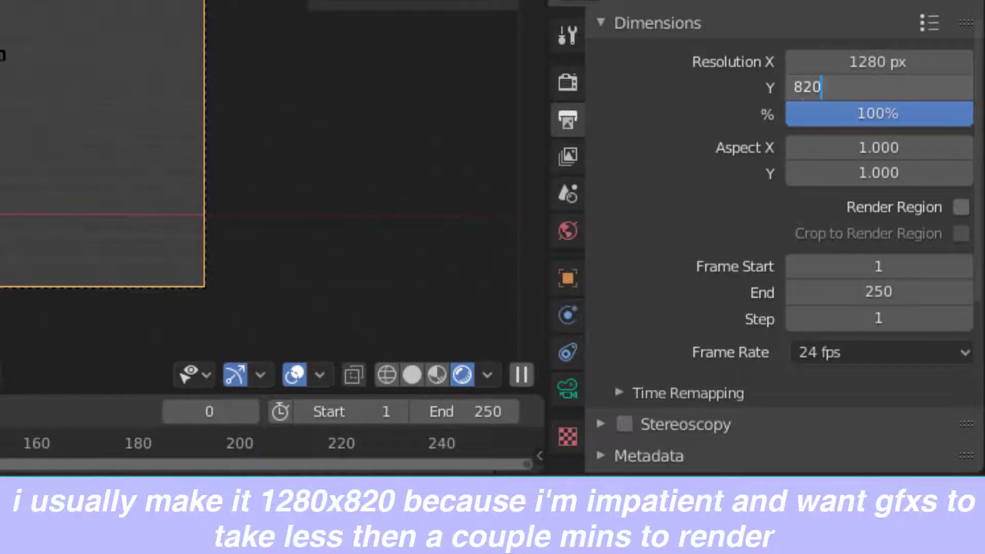
{"action": "key", "text": "Return"}
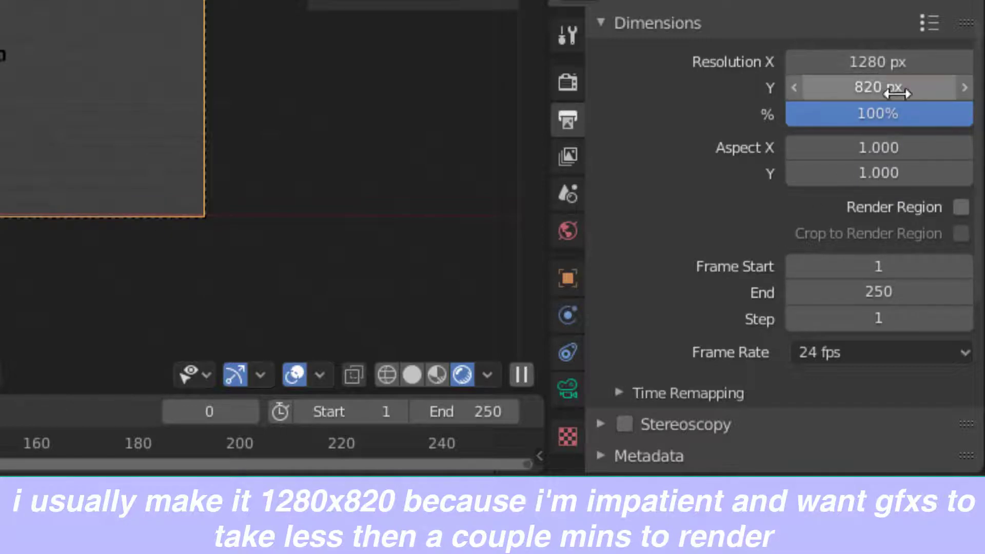
Step: Reframe the camera in solid shading to about Y -13.59, Z 3.46 with 87.7° X rotation, and return to rendered shading
{"action": "left_click", "coordinate": [101, 16]}
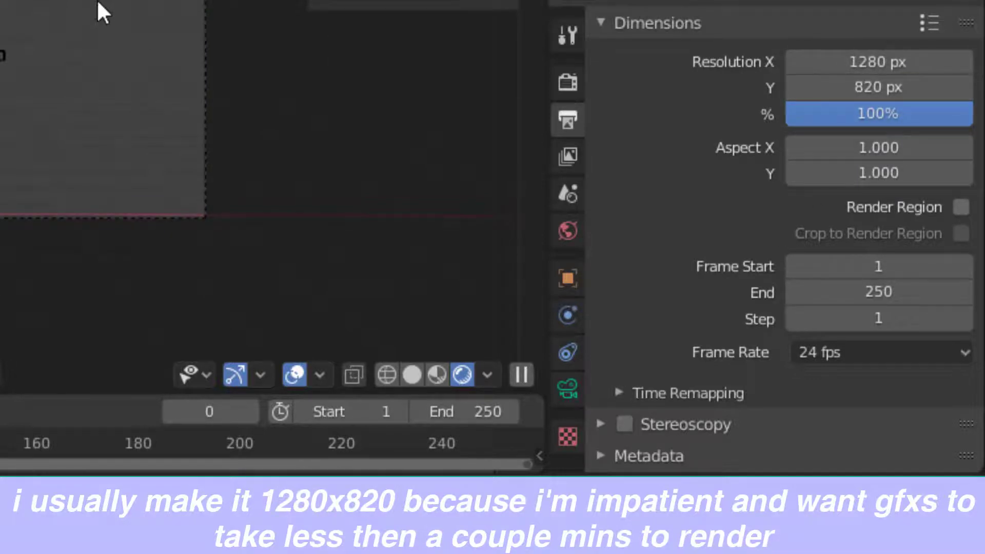
{"action": "left_click", "coordinate": [97, 2]}
{"action": "left_click", "coordinate": [313, 165]}
{"action": "left_click", "coordinate": [412, 375]}
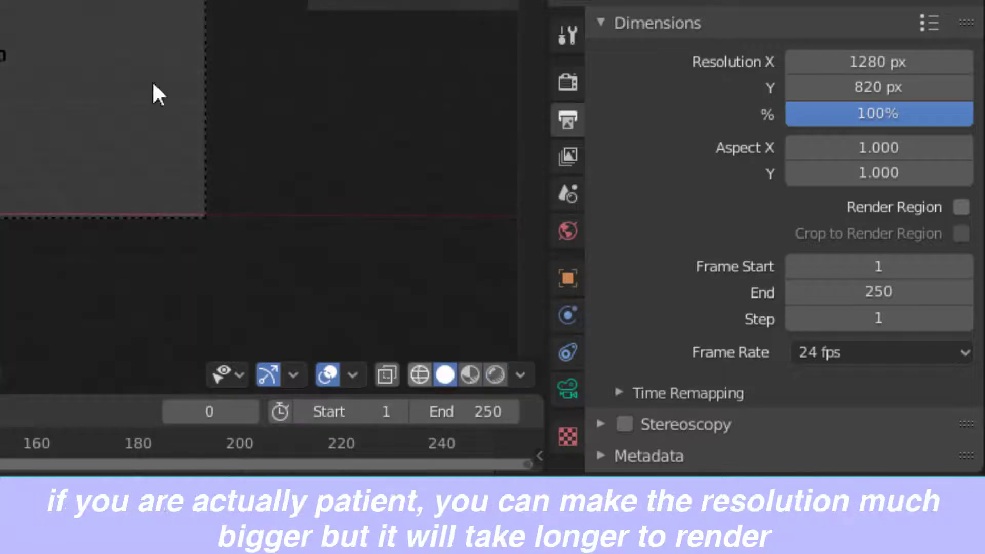
{"action": "middle_click_drag", "start_coordinate": [2, 102], "coordinate": [3, 109]}
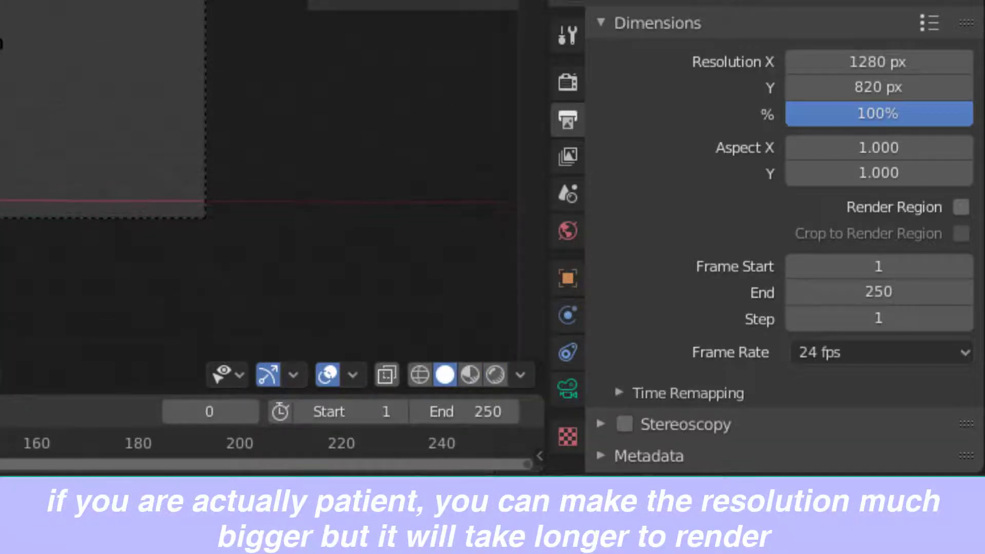
{"action": "left_click", "coordinate": [493, 376]}
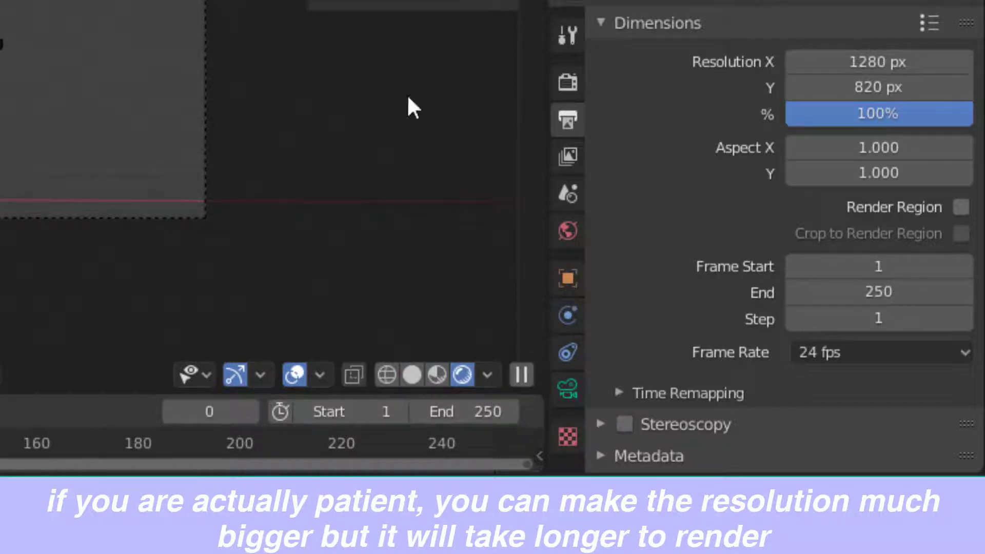
Step: Set the output file format to PNG with RGBA color
{"action": "scroll", "coordinate": [802, 321], "scroll_direction": "down", "scroll_amount": 5}
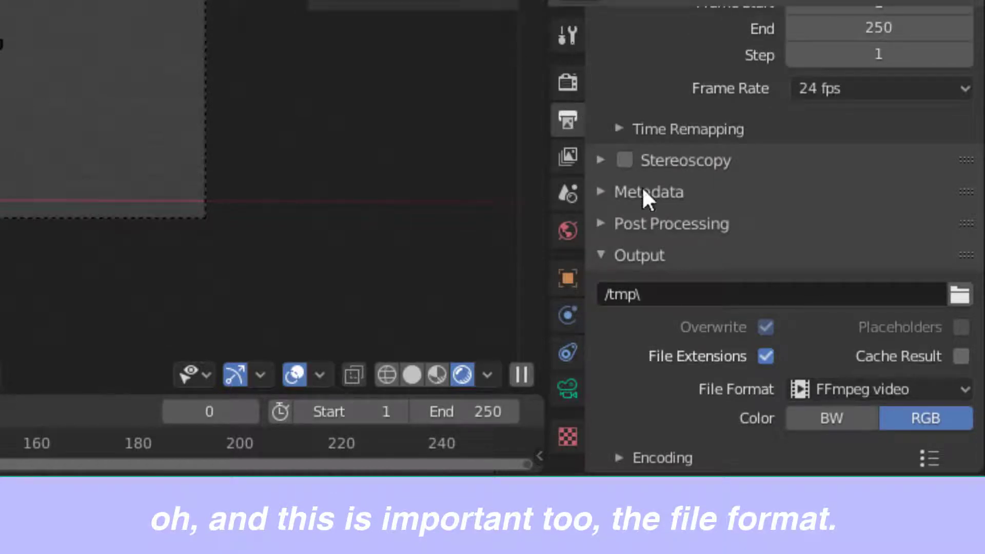
{"action": "left_click", "coordinate": [832, 388]}
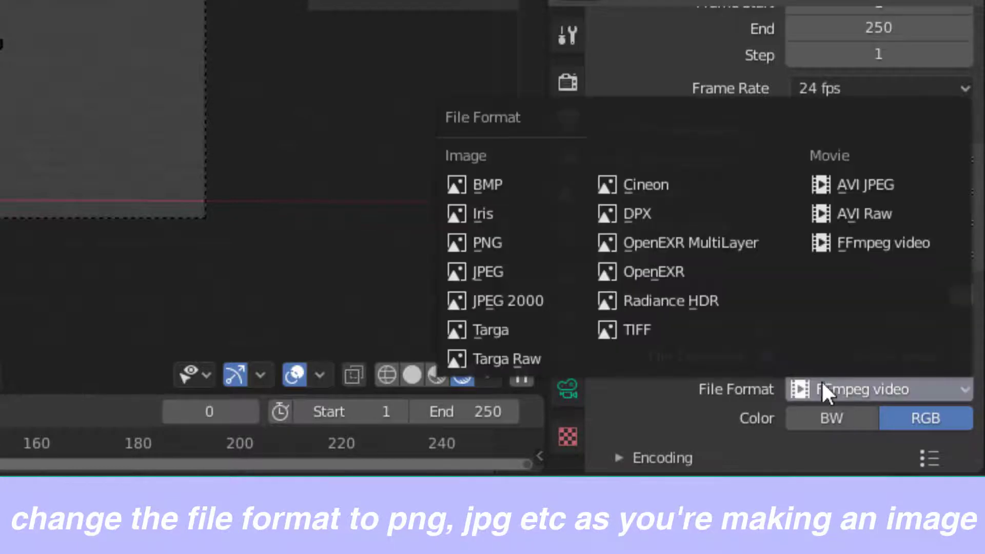
{"action": "left_click", "coordinate": [494, 240]}
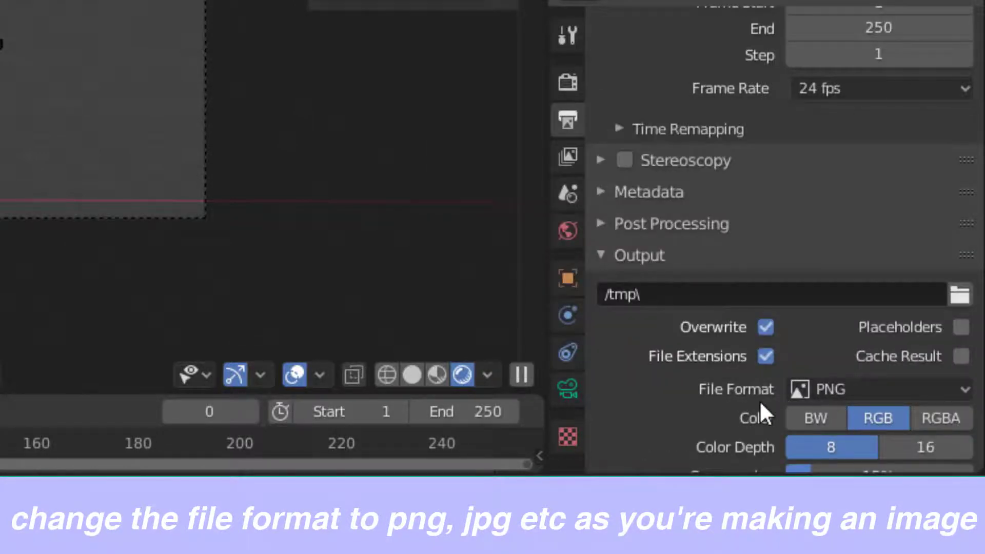
{"action": "scroll", "coordinate": [760, 403], "scroll_direction": "down", "scroll_amount": 1}
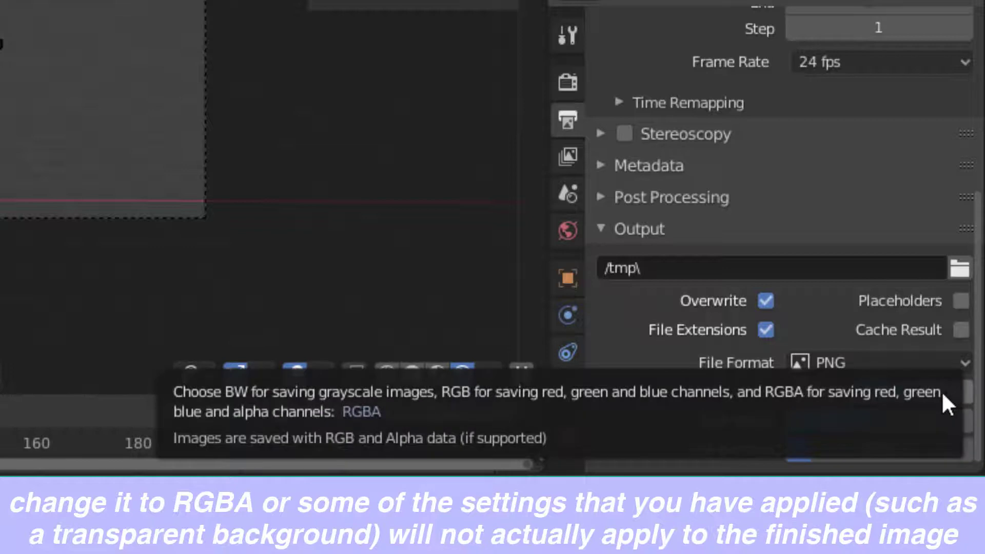
{"action": "left_click", "coordinate": [941, 391]}
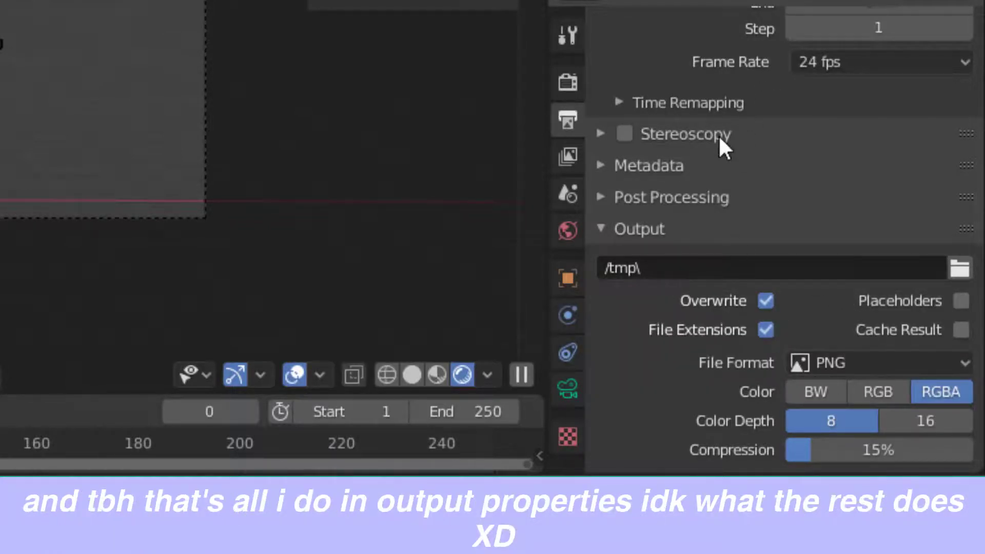
{"action": "scroll", "coordinate": [718, 135], "scroll_direction": "up", "scroll_amount": 5}
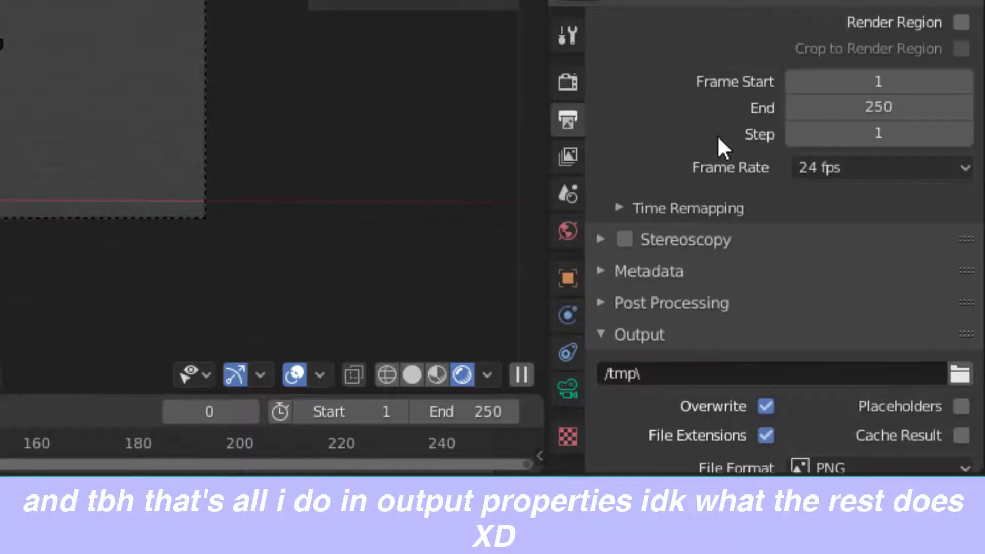
Step: Review the view layer's settings down to its Denoising option
{"action": "left_click", "coordinate": [570, 153]}
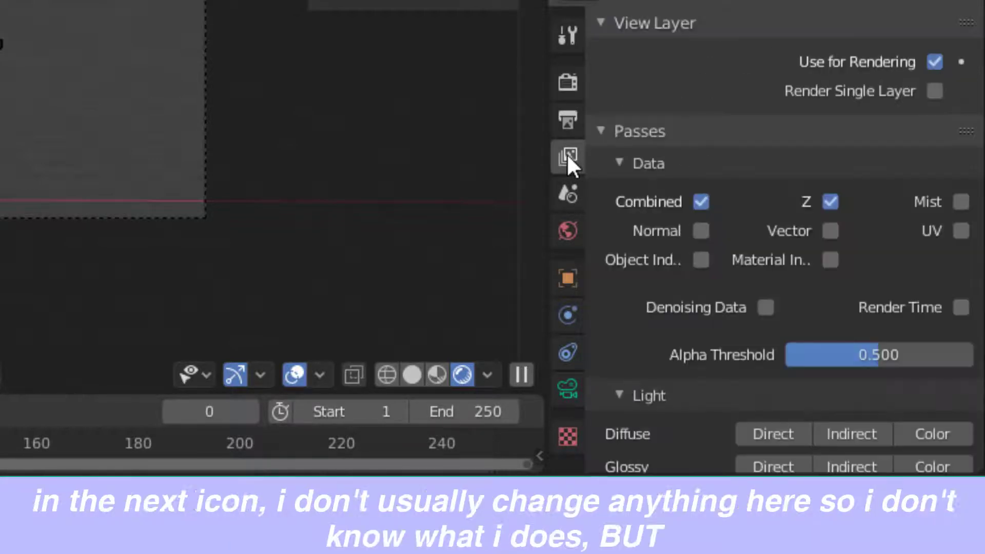
{"action": "scroll", "coordinate": [688, 188], "scroll_direction": "down", "scroll_amount": 15}
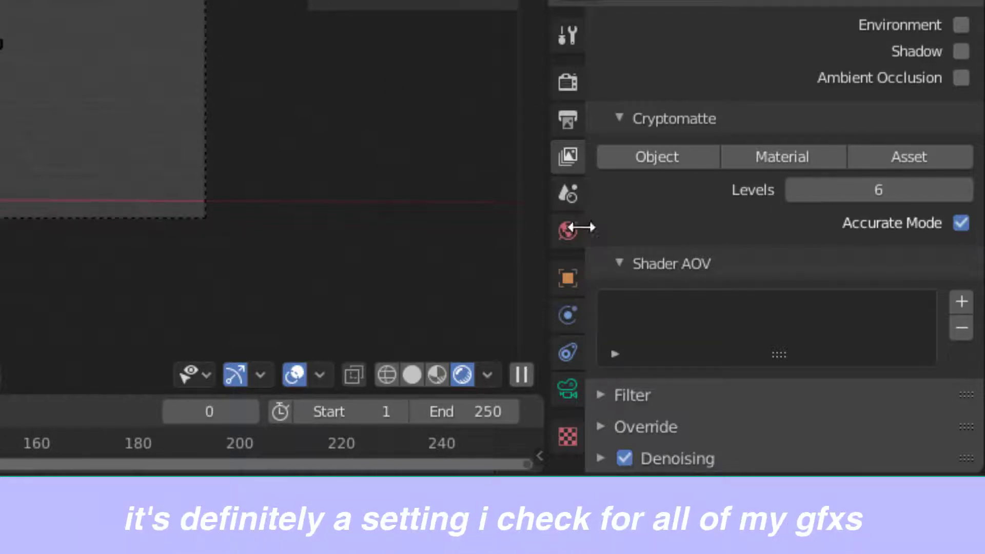
Step: Enable nodes for the World surface and raise the background color's HSV value to about 0.753
{"action": "left_click", "coordinate": [564, 239]}
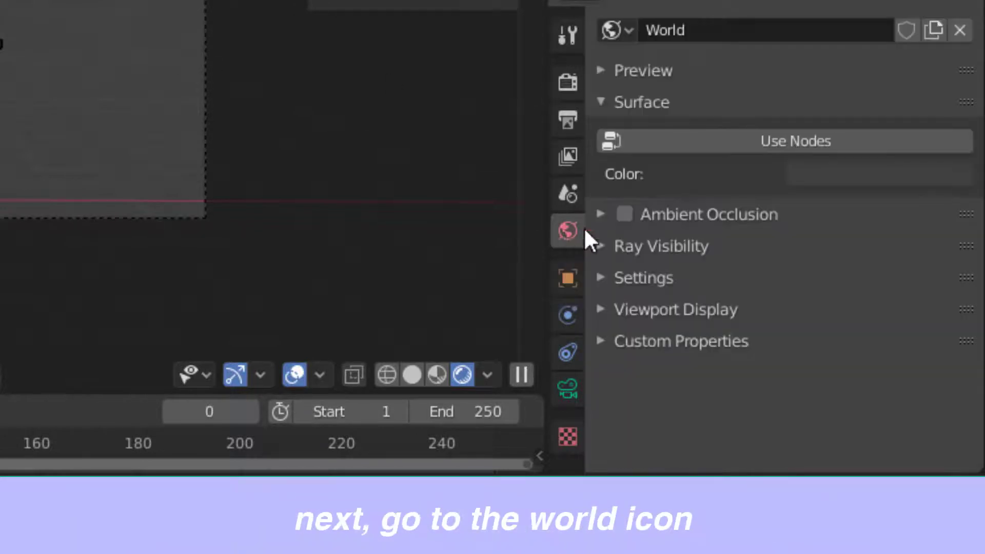
{"action": "left_click", "coordinate": [781, 142]}
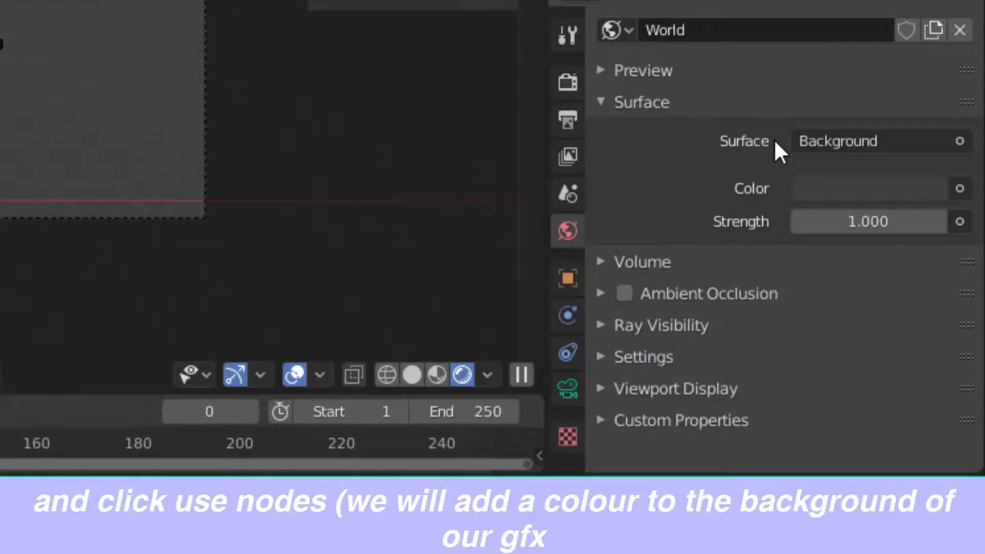
{"action": "left_click", "coordinate": [871, 193]}
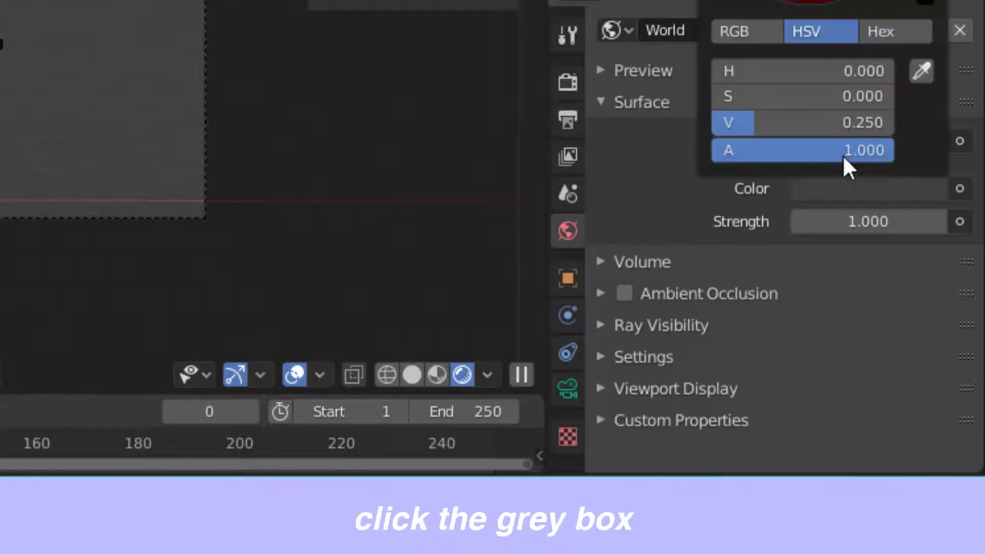
{"action": "left_click_drag", "start_coordinate": [754, 122], "coordinate": [815, 123]}
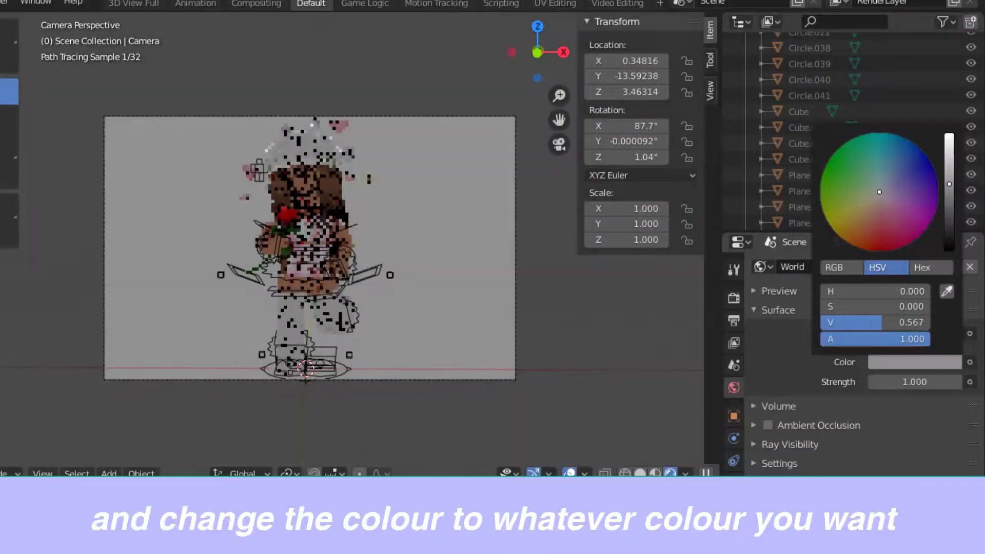
{"action": "left_click_drag", "start_coordinate": [881, 322], "coordinate": [893, 323]}
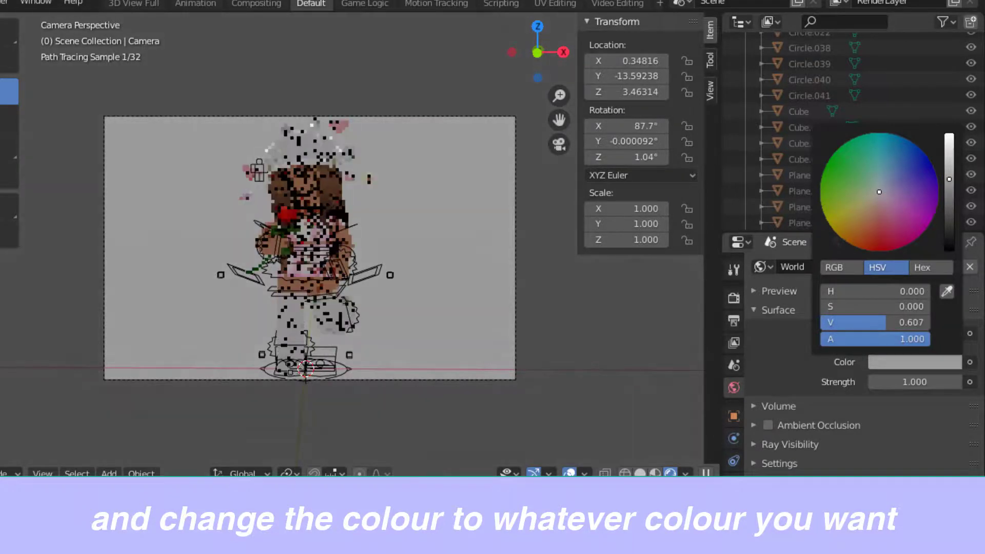
{"action": "mouse_move", "coordinate": [949, 180]}
{"action": "left_mouse_down"}
{"action": "mouse_move", "coordinate": [948, 148]}
{"action": "mouse_move", "coordinate": [949, 162]}
{"action": "left_mouse_up"}
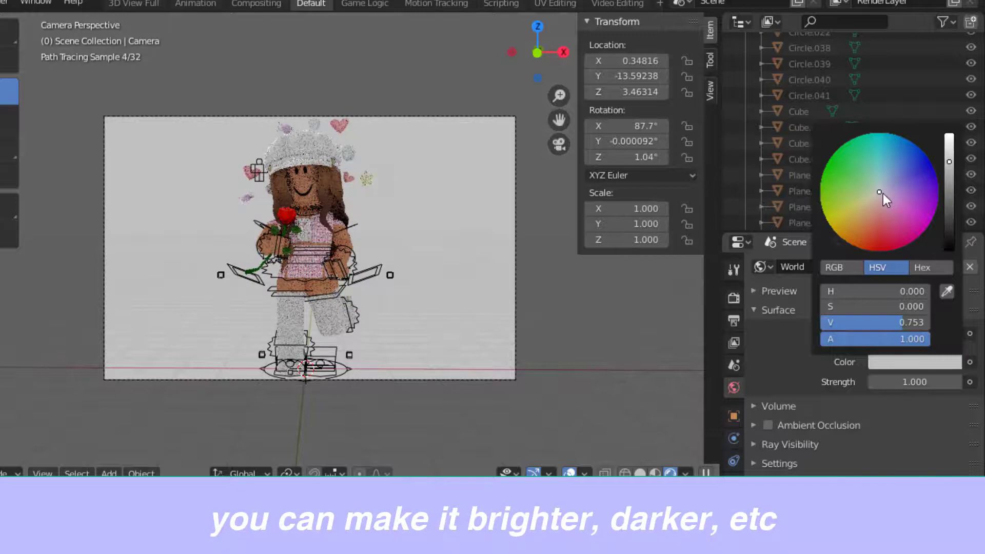
Step: Tint the World background pale pink, with a hue of about 0.954 and a saturation of about 0.139
{"action": "left_click", "coordinate": [882, 193]}
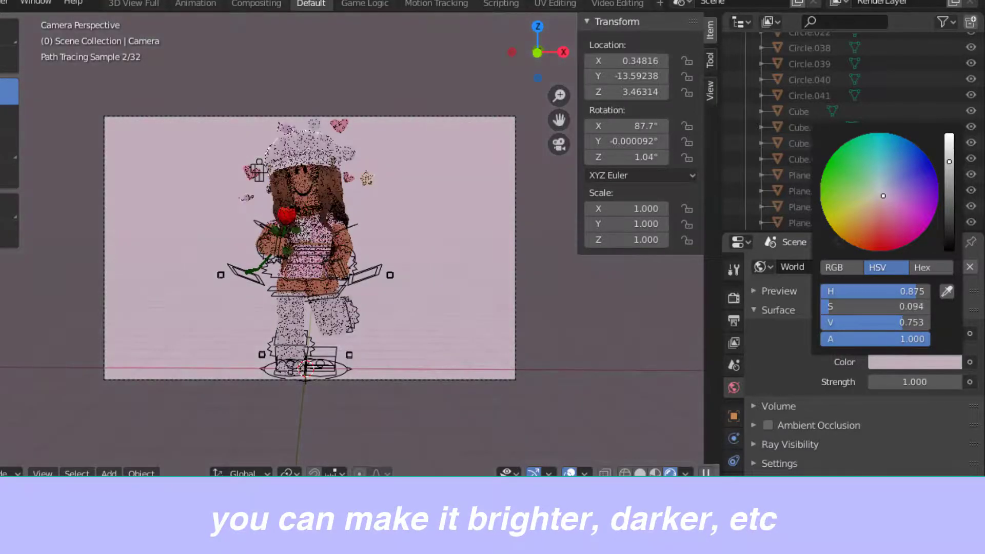
{"action": "left_click", "coordinate": [879, 198]}
{"action": "mouse_move", "coordinate": [879, 198]}
{"action": "left_mouse_down"}
{"action": "mouse_move", "coordinate": [858, 203]}
{"action": "mouse_move", "coordinate": [859, 155]}
{"action": "mouse_move", "coordinate": [891, 182]}
{"action": "mouse_move", "coordinate": [882, 197]}
{"action": "left_mouse_up"}
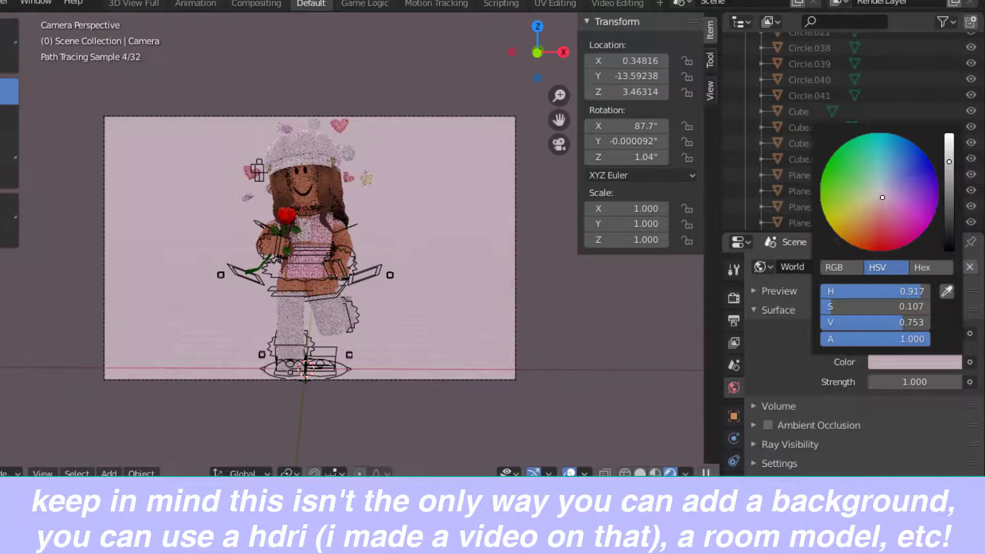
{"action": "left_click_drag", "start_coordinate": [882, 198], "coordinate": [881, 200]}
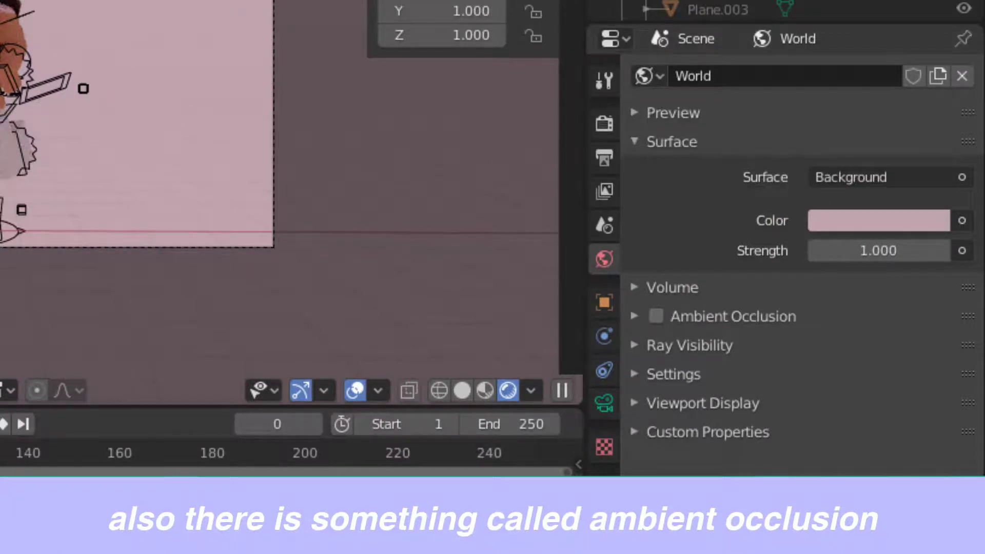
Step: Toggle the World's Ambient Occlusion on and off to compare the avatar's lighting, leaving it off
{"action": "left_click", "coordinate": [656, 315]}
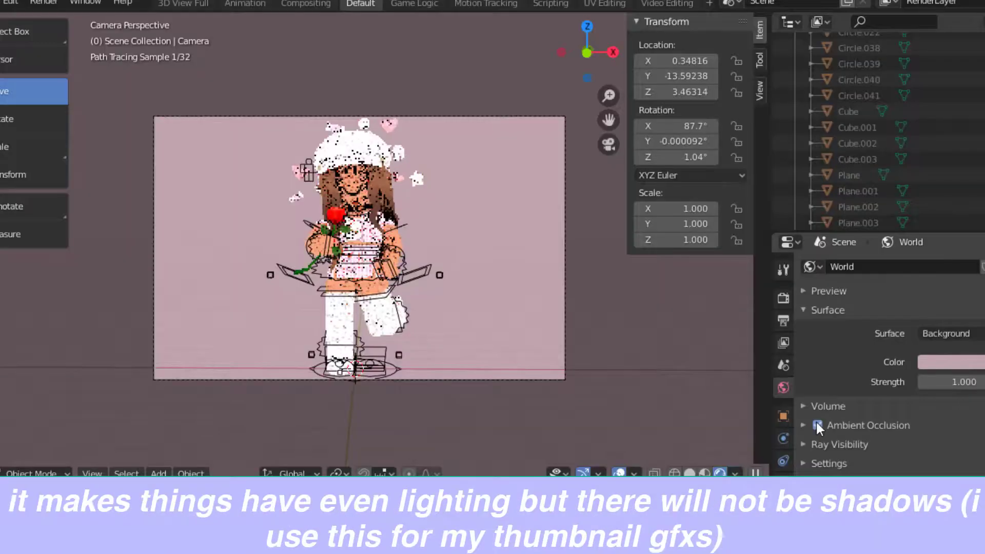
{"action": "left_click", "coordinate": [816, 424]}
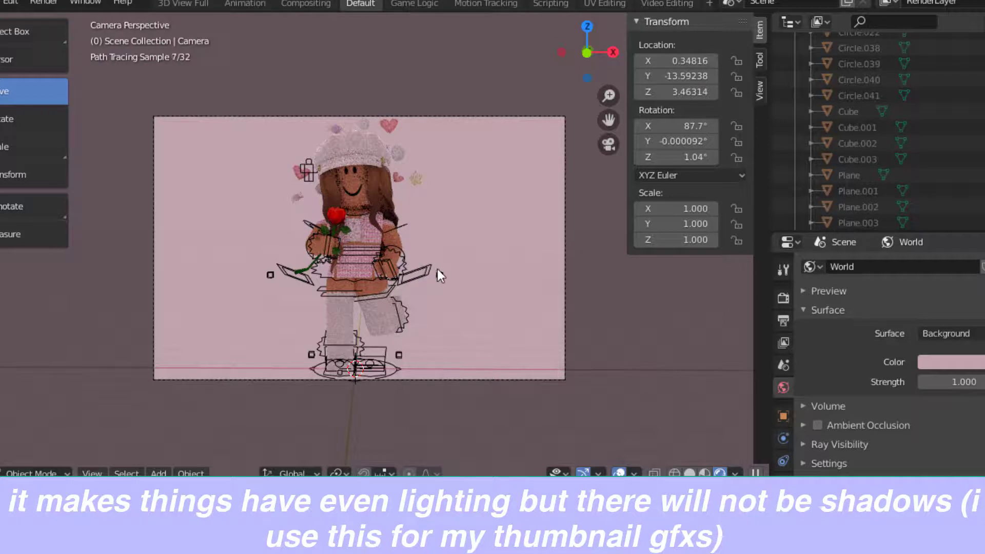
{"action": "left_click", "coordinate": [817, 425]}
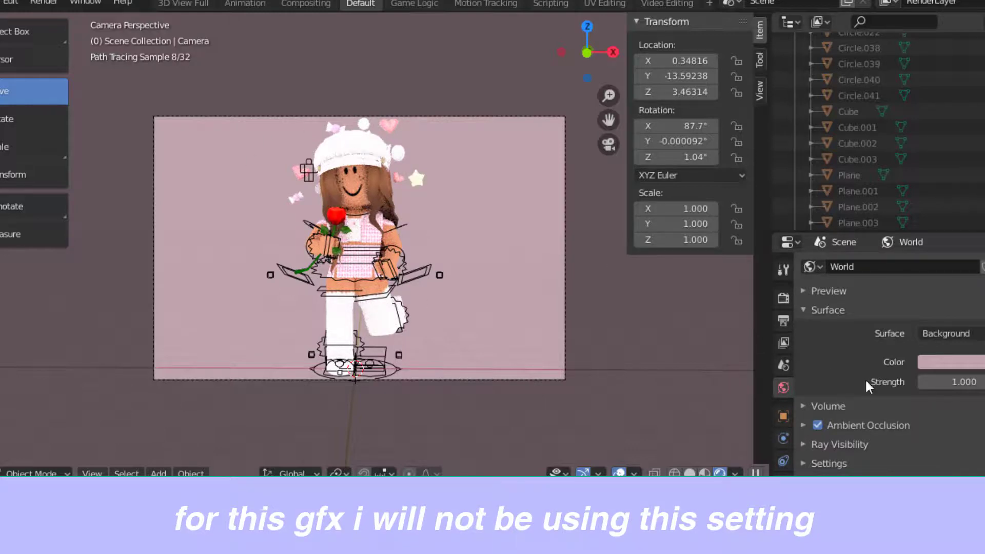
{"action": "left_click", "coordinate": [819, 424]}
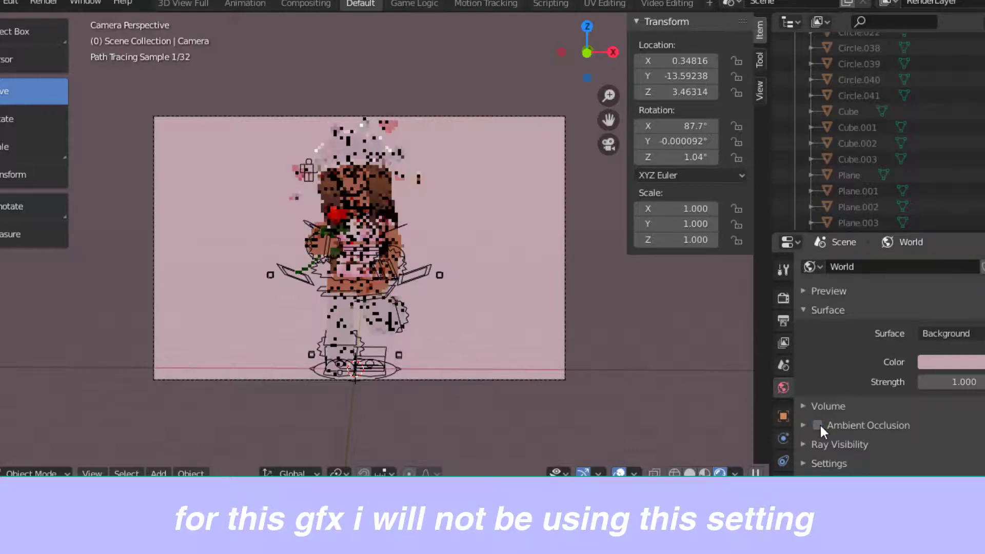
Step: Shift the World background color to a warmer pink and brighten it to a light, pale peachy pink
{"action": "left_click", "coordinate": [956, 361]}
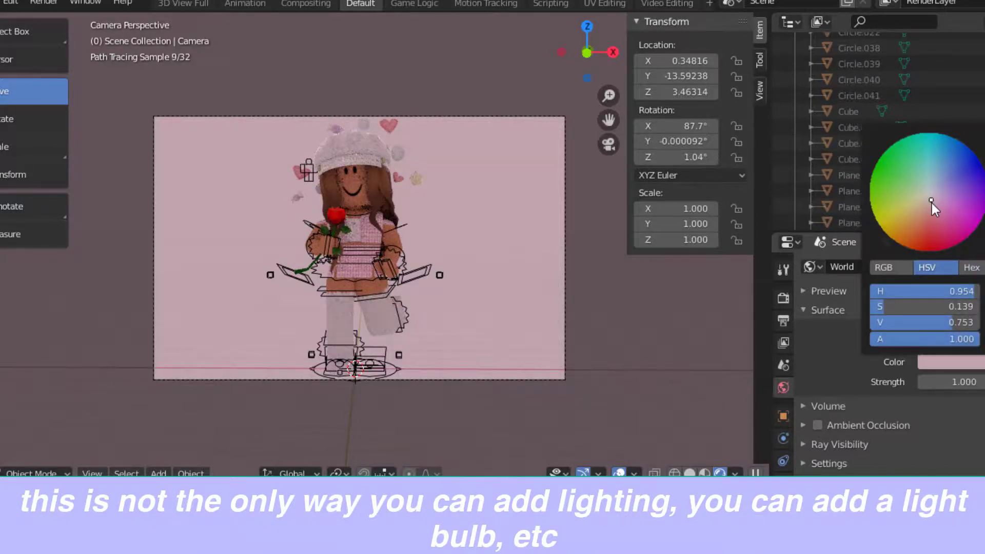
{"action": "mouse_move", "coordinate": [932, 204]}
{"action": "left_mouse_down"}
{"action": "mouse_move", "coordinate": [930, 225]}
{"action": "mouse_move", "coordinate": [927, 196]}
{"action": "mouse_move", "coordinate": [929, 207]}
{"action": "left_mouse_up"}
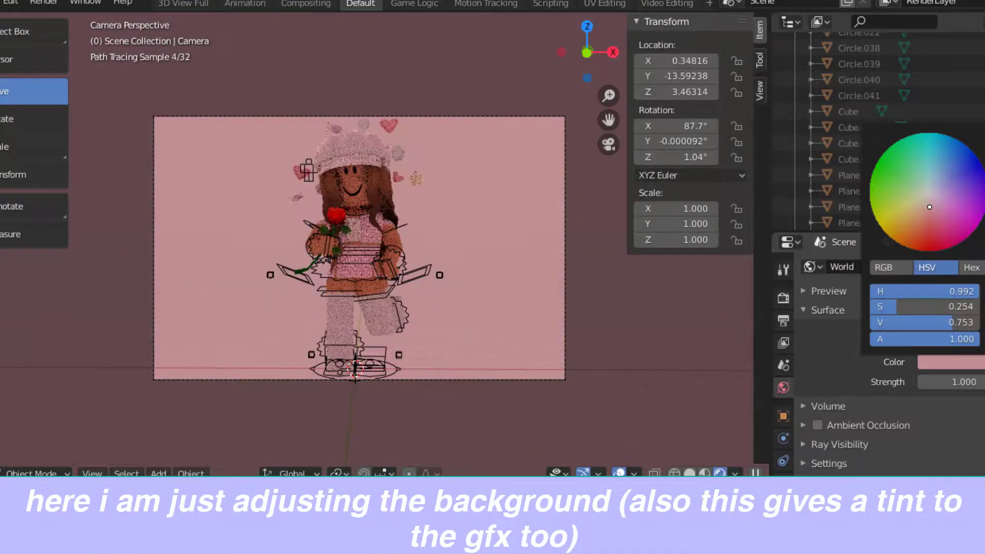
{"action": "left_click", "coordinate": [984, 163]}
{"action": "left_click_drag", "start_coordinate": [984, 162], "coordinate": [984, 132]}
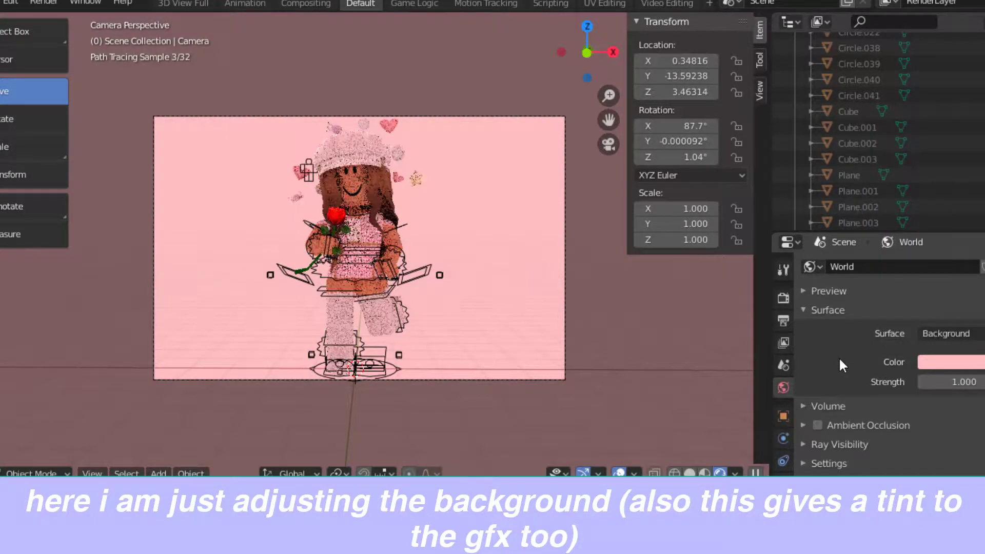
{"action": "left_click", "coordinate": [966, 364]}
{"action": "left_click_drag", "start_coordinate": [928, 212], "coordinate": [928, 201]}
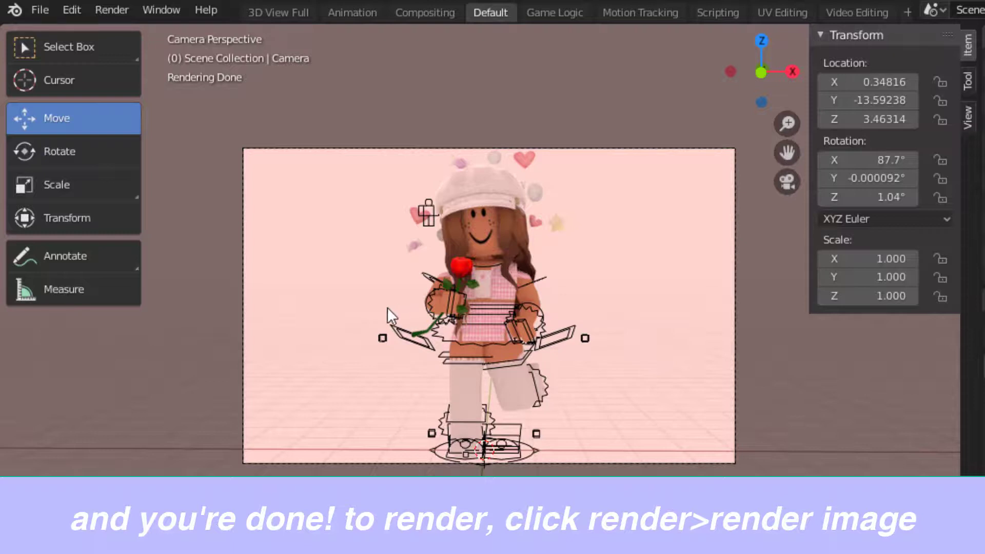
Step: Render the camera view as a still image and start saving the result as a new file, choosing a destination folder
{"action": "left_click", "coordinate": [114, 11]}
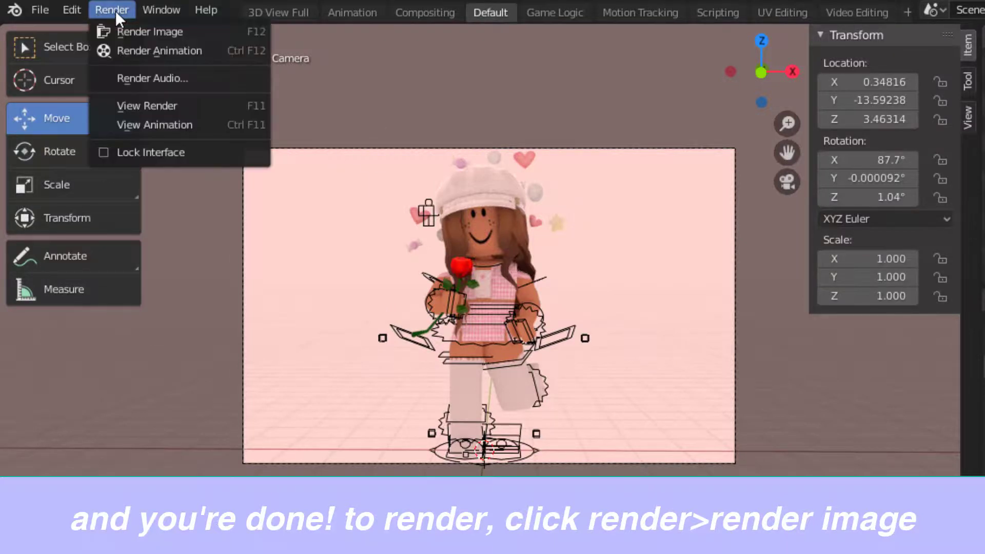
{"action": "left_click", "coordinate": [141, 33]}
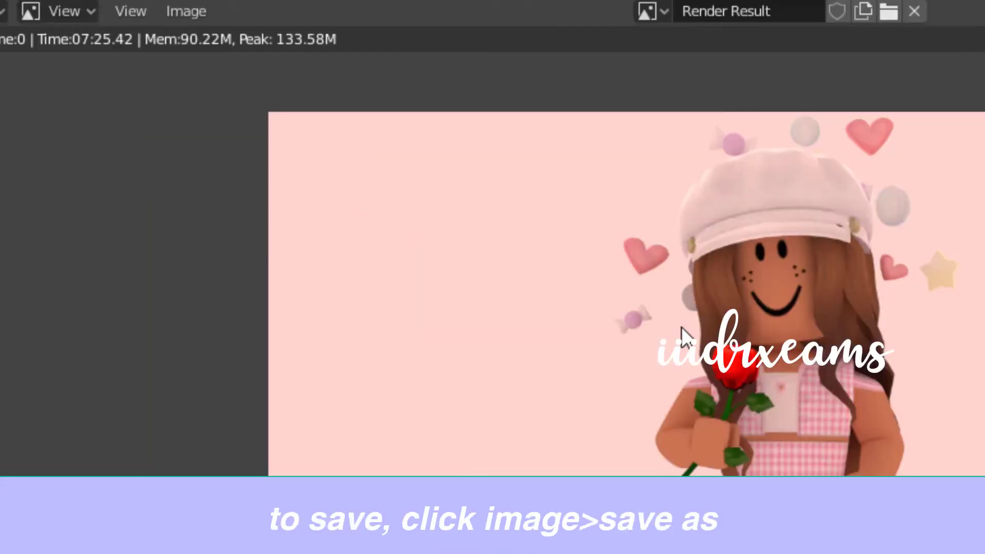
{"action": "left_click", "coordinate": [90, 6]}
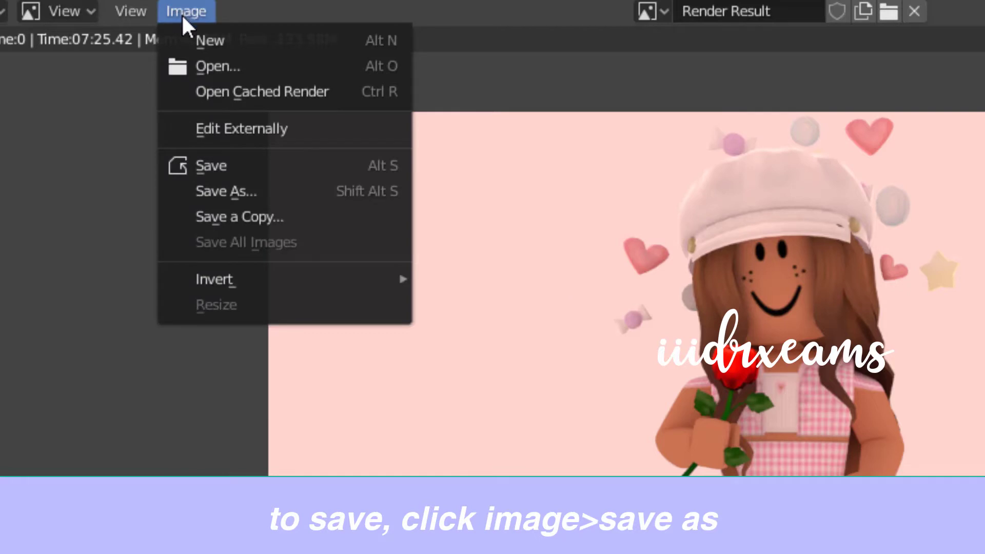
{"action": "left_click", "coordinate": [232, 193]}
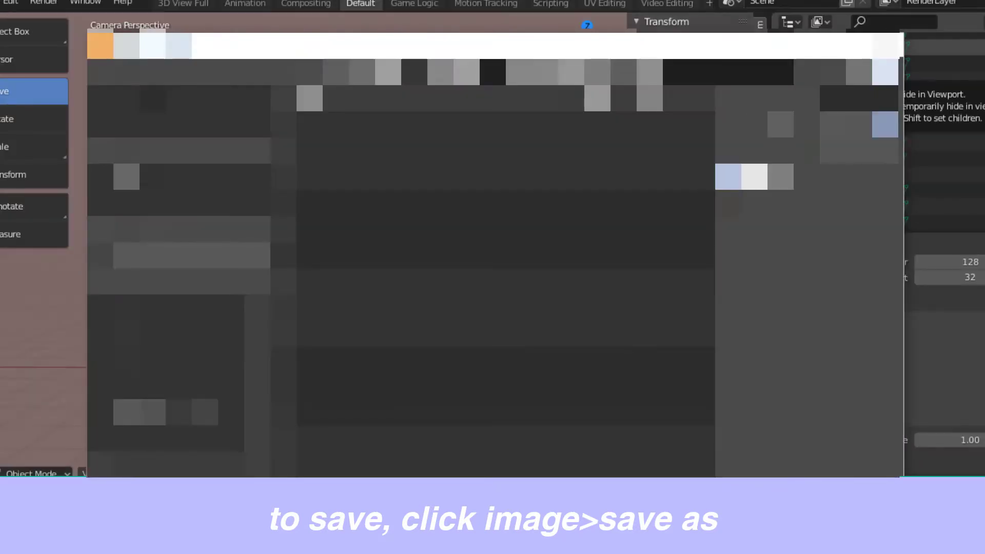
{"action": "left_click", "coordinate": [153, 336]}
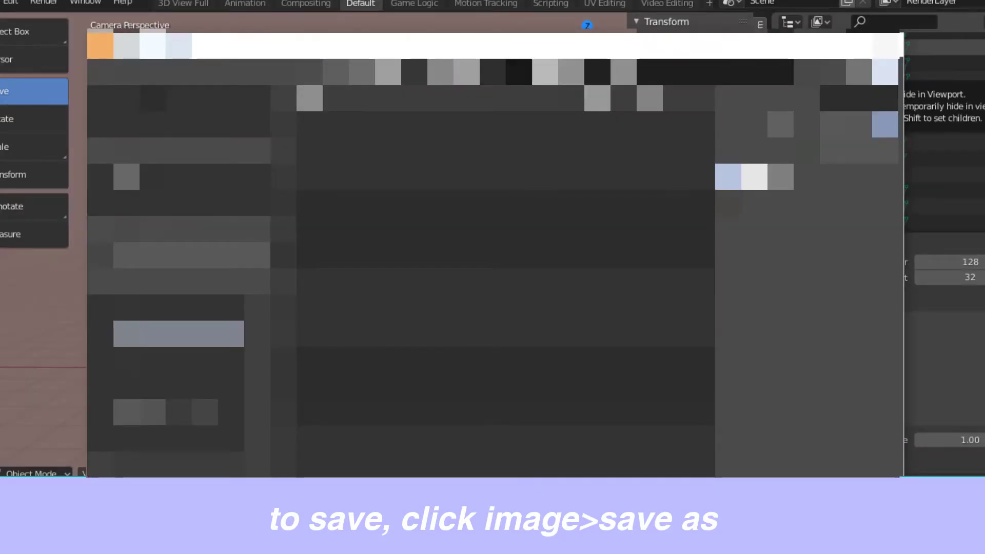